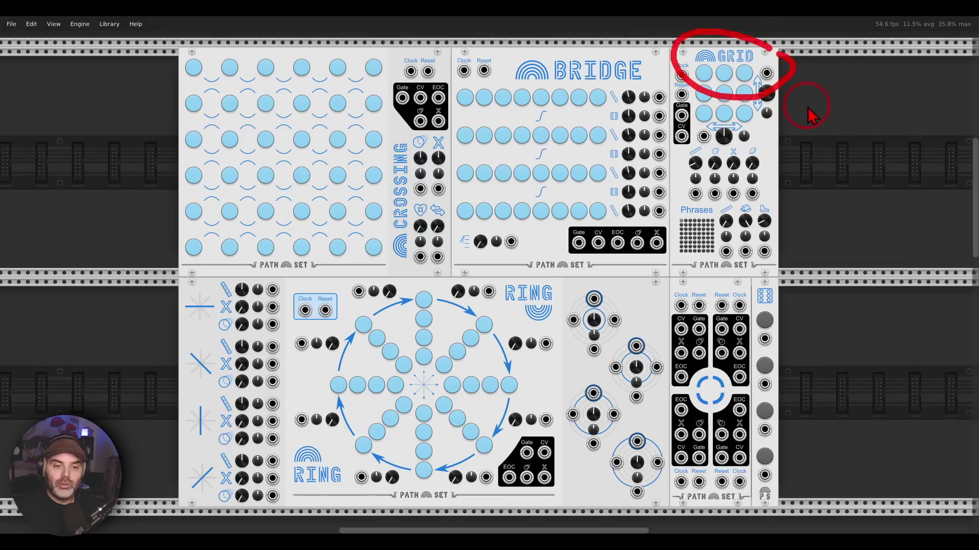
Step: Trigger the ADSR envelope manually twice to audition the VCO, WOLV and VCA voice
{"action": "scroll", "coordinate": [338, 229], "scroll_direction": "down", "scroll_amount": 15}
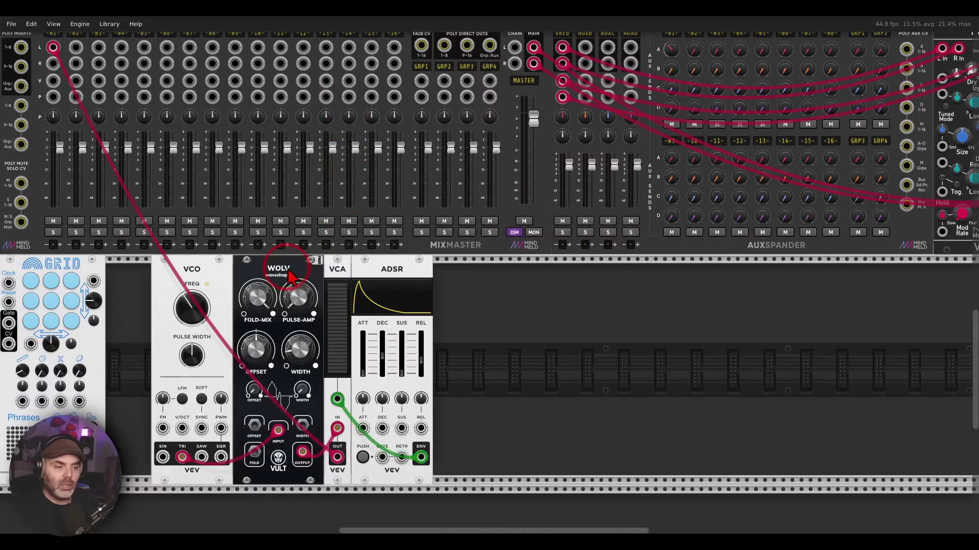
{"action": "left_click_drag", "start_coordinate": [290, 278], "coordinate": [611, 186]}
{"action": "scroll", "coordinate": [525, 220], "scroll_direction": "up", "scroll_amount": 3}
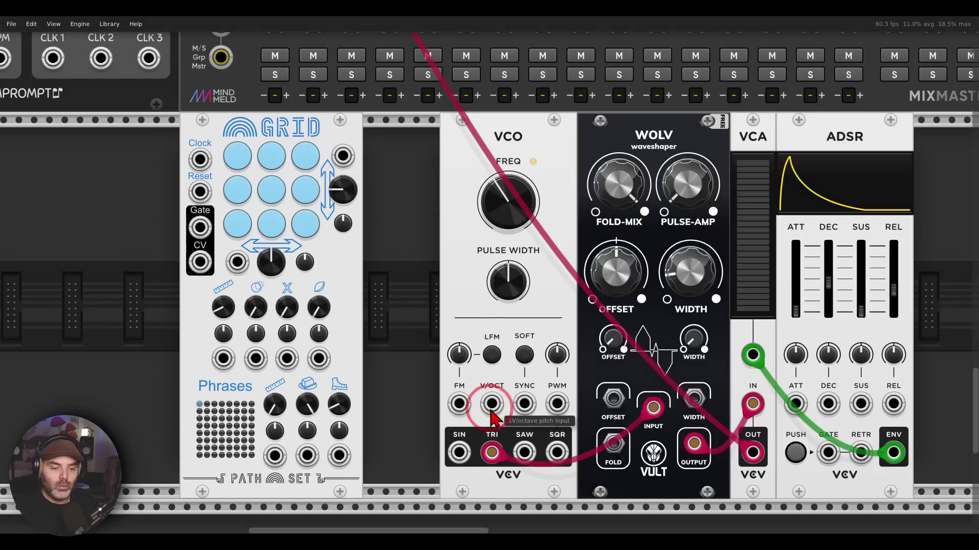
{"action": "left_click_drag", "start_coordinate": [506, 492], "coordinate": [602, 383]}
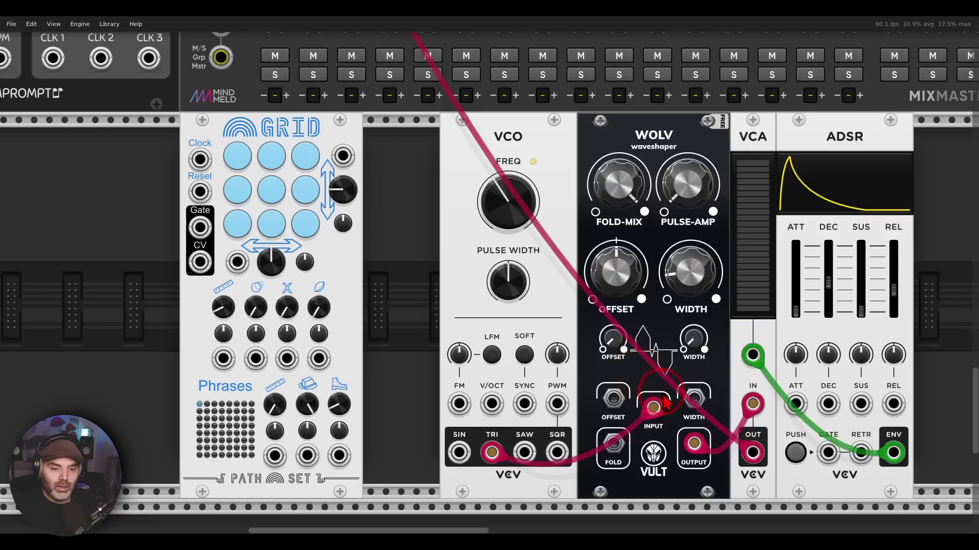
{"action": "left_click", "coordinate": [795, 455]}
{"action": "left_click", "coordinate": [795, 455]}
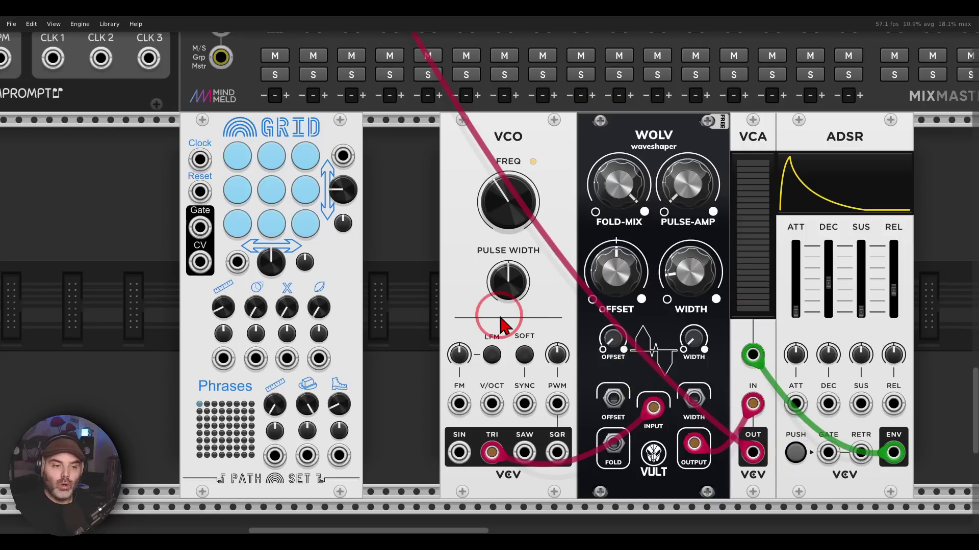
Step: Patch the Impromptu clock's CLK 1 output into GRID's Clock input
{"action": "left_click_drag", "start_coordinate": [418, 324], "coordinate": [658, 326]}
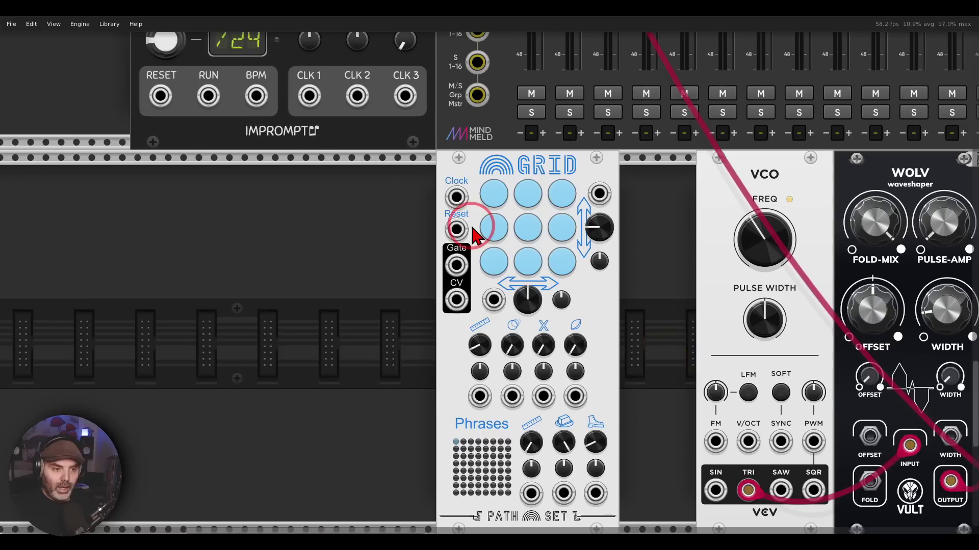
{"action": "left_click_drag", "start_coordinate": [431, 192], "coordinate": [404, 364]}
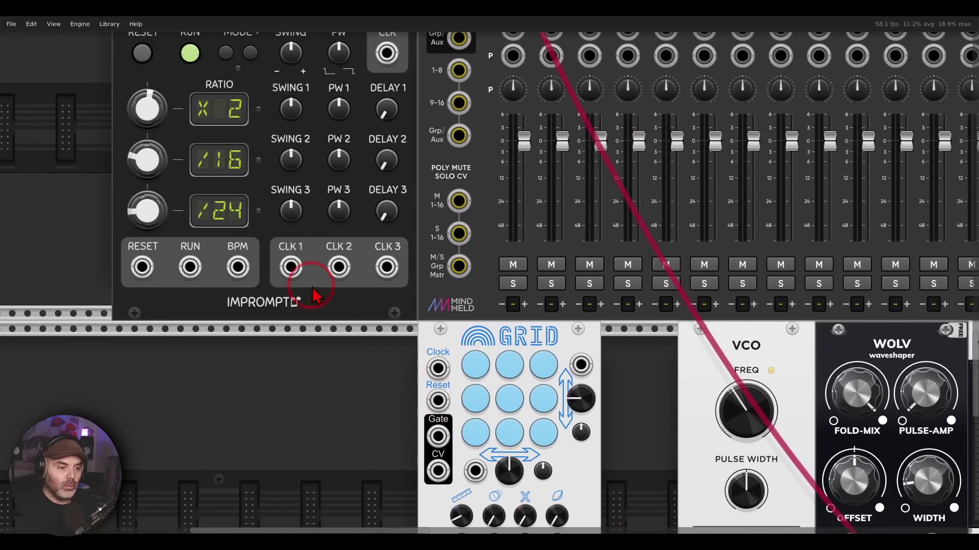
{"action": "left_click_drag", "start_coordinate": [298, 278], "coordinate": [432, 372]}
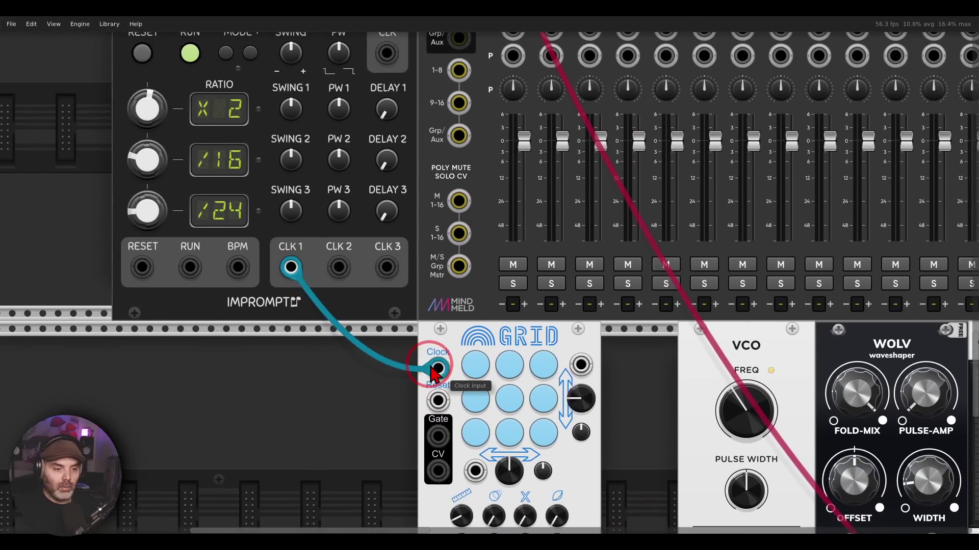
Step: Patch GRID's CV output to the VCO's V/OCT input and its Gate output to the ADSR's gate input
{"action": "left_click_drag", "start_coordinate": [393, 399], "coordinate": [247, 189]}
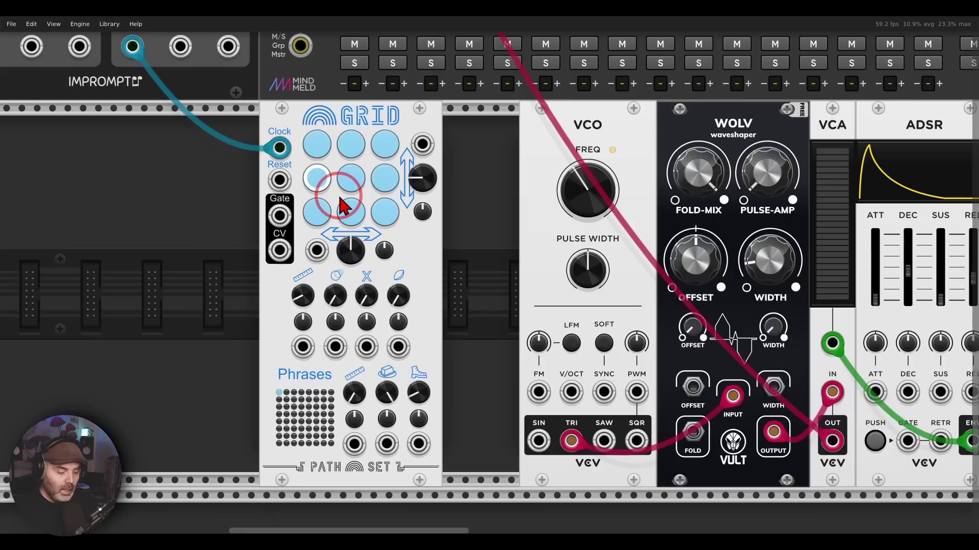
{"action": "left_click_drag", "start_coordinate": [280, 250], "coordinate": [287, 253]}
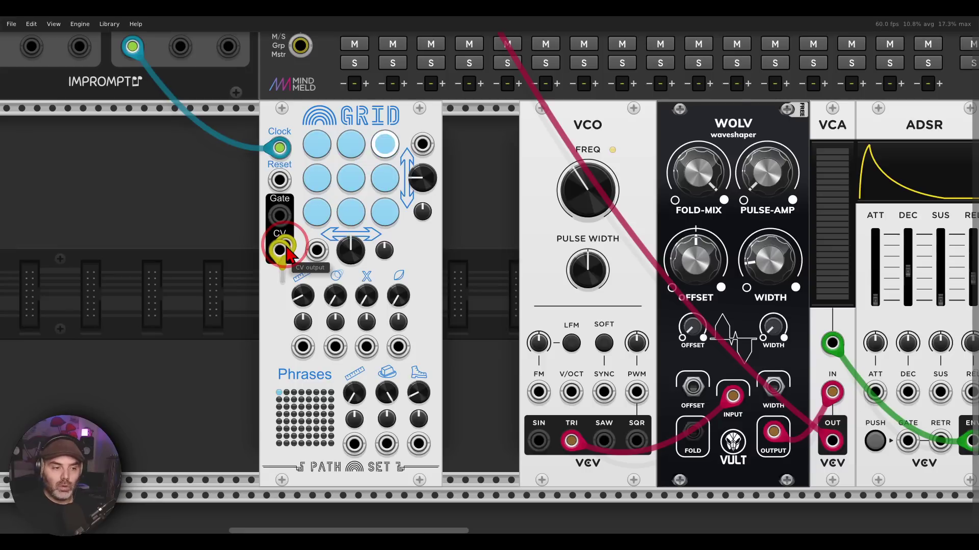
{"action": "left_click_drag", "start_coordinate": [285, 250], "coordinate": [571, 392]}
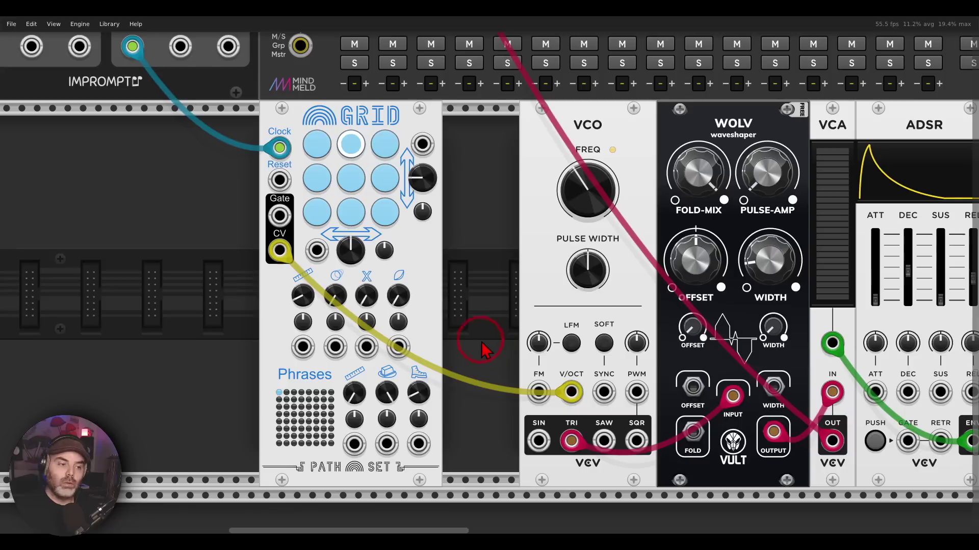
{"action": "left_click_drag", "start_coordinate": [280, 216], "coordinate": [908, 441]}
{"action": "left_click_drag", "start_coordinate": [530, 306], "coordinate": [464, 305]}
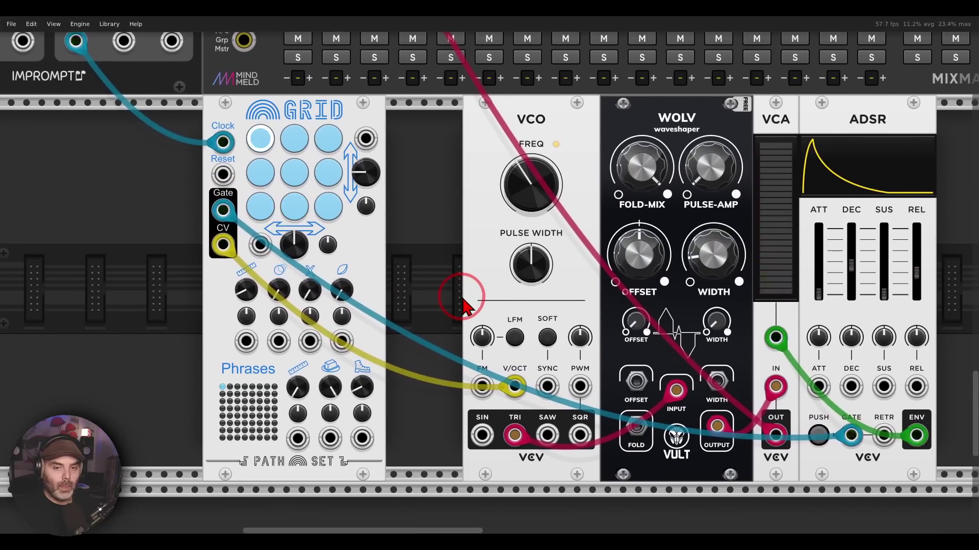
{"action": "left_click_drag", "start_coordinate": [713, 265], "coordinate": [693, 243]}
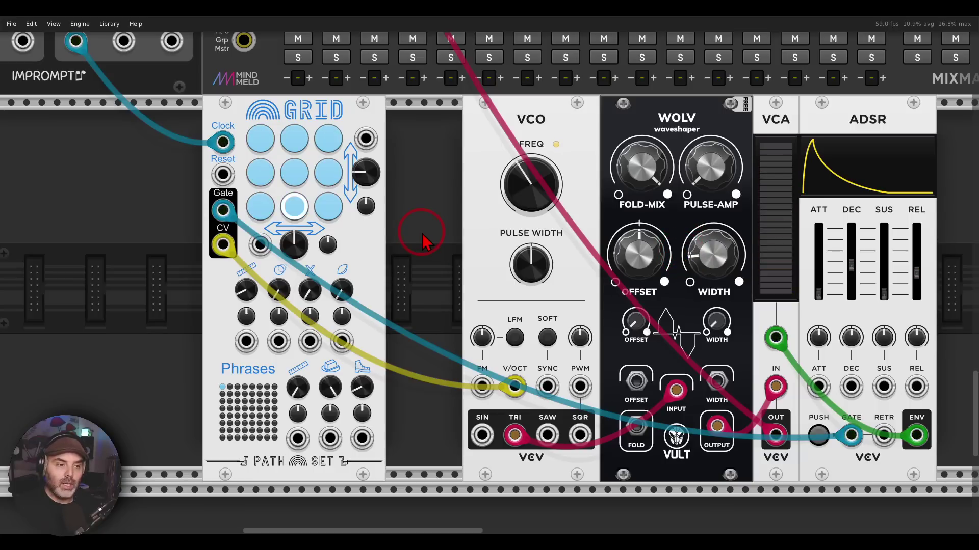
Step: Raise GRID's top-middle pad to A4 and the centre pad to D5, and raise the top-right pad's note as well
{"action": "scroll", "coordinate": [430, 240], "scroll_direction": "up", "scroll_amount": 3}
{"action": "scroll", "coordinate": [424, 213], "scroll_direction": "up", "scroll_amount": 2}
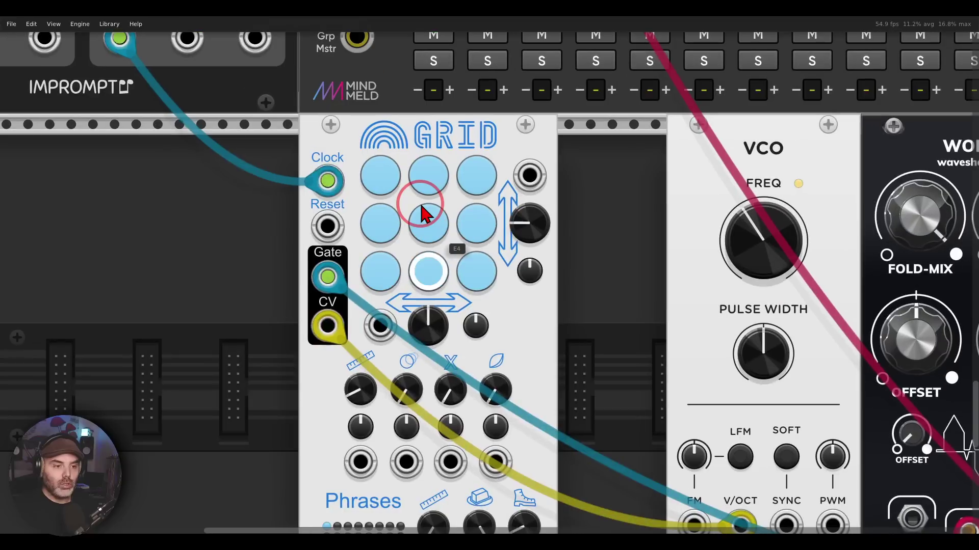
{"action": "scroll", "coordinate": [421, 207], "scroll_direction": "up", "scroll_amount": 1}
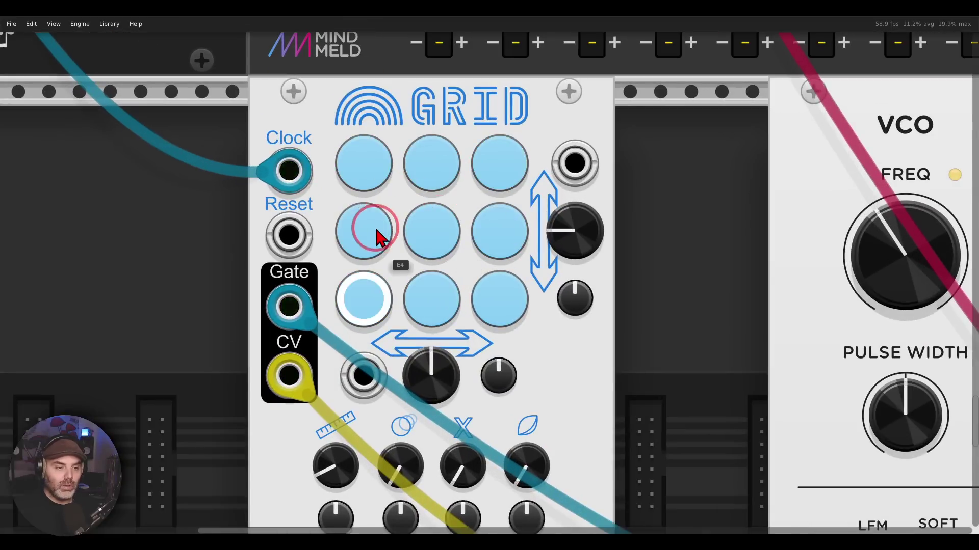
{"action": "left_click", "coordinate": [433, 169]}
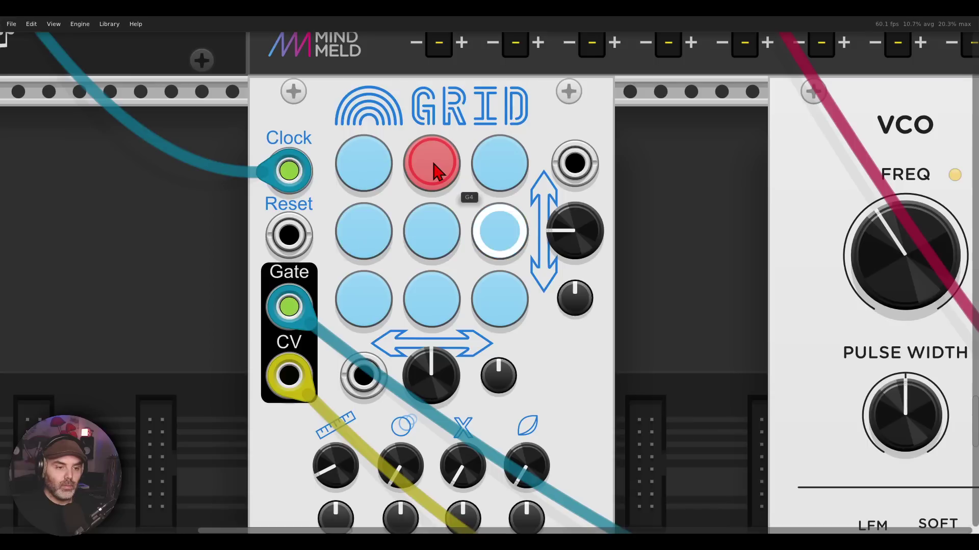
{"action": "left_click", "coordinate": [491, 174]}
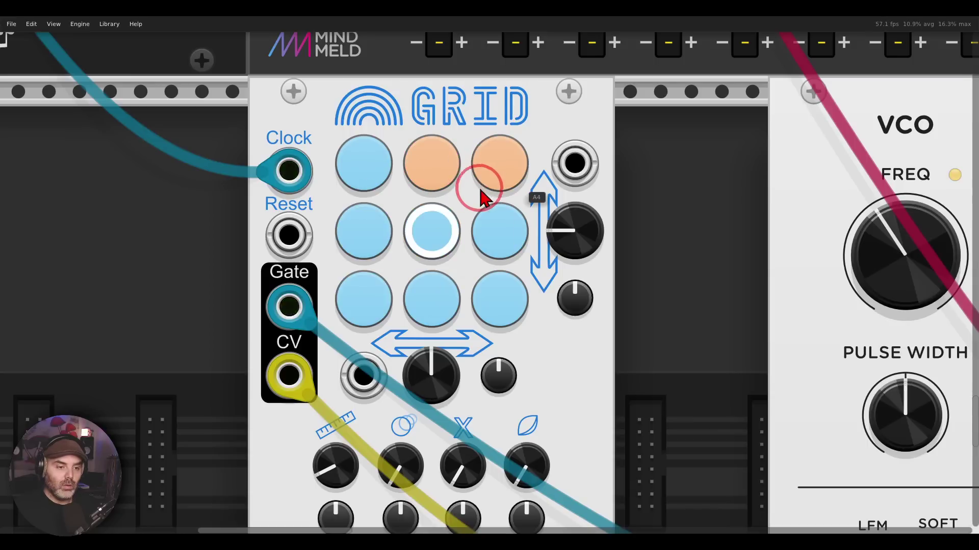
{"action": "left_click", "coordinate": [431, 232]}
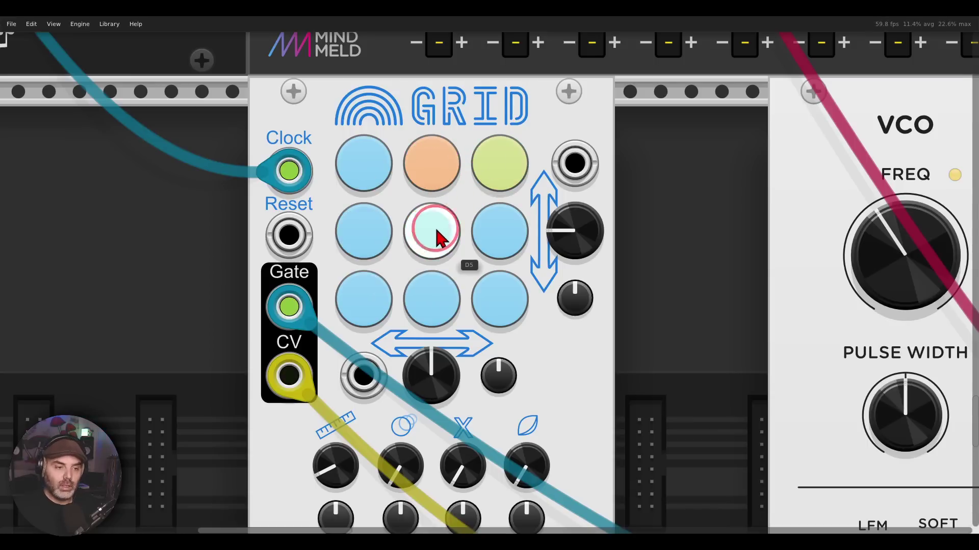
Step: Remove the notes C, D, E, A and G from GRID's custom scale so it is empty
{"action": "right_click", "coordinate": [432, 174]}
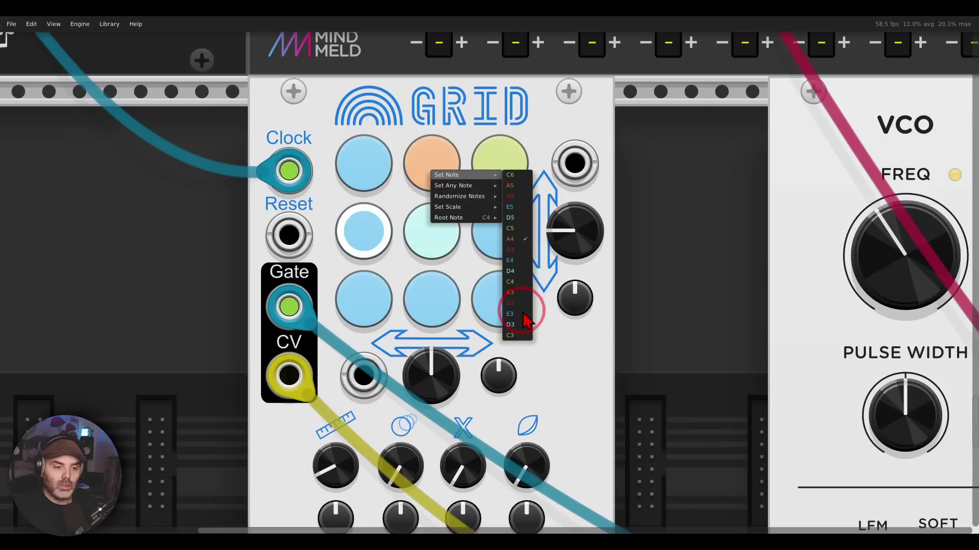
{"action": "mouse_move", "coordinate": [495, 188]}
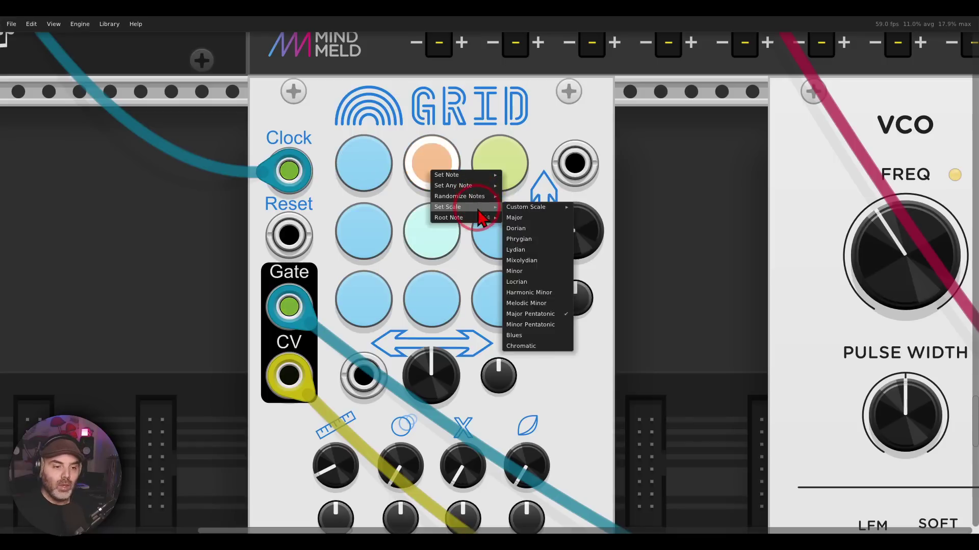
{"action": "mouse_move", "coordinate": [489, 219]}
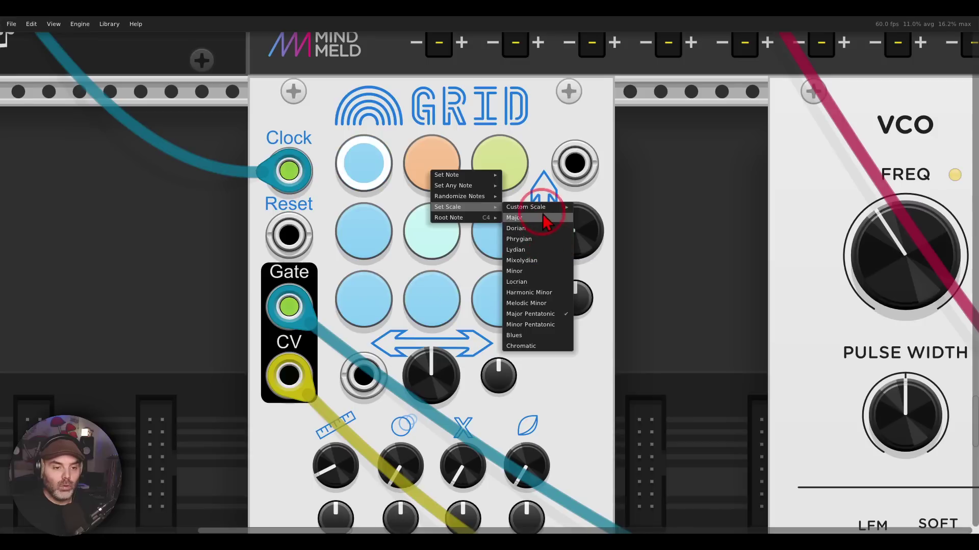
{"action": "mouse_move", "coordinate": [544, 209]}
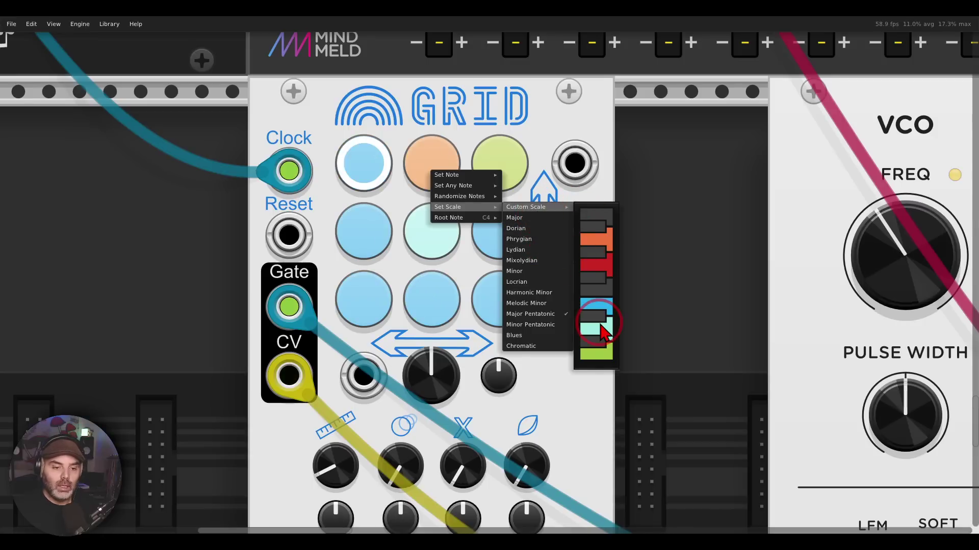
{"action": "left_click", "coordinate": [599, 352]}
{"action": "left_click", "coordinate": [604, 329]}
{"action": "left_click", "coordinate": [611, 305]}
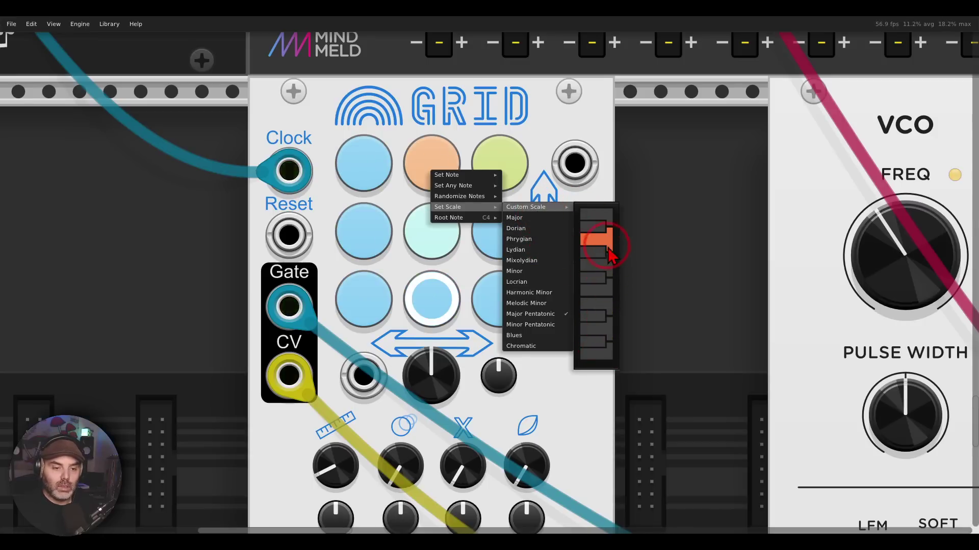
{"action": "left_click", "coordinate": [604, 238]}
{"action": "left_click", "coordinate": [604, 264]}
Step: Build a custom scale for GRID by enabling the notes C, D#, F, G and A#
{"action": "left_click", "coordinate": [601, 351]}
{"action": "left_click", "coordinate": [597, 316]}
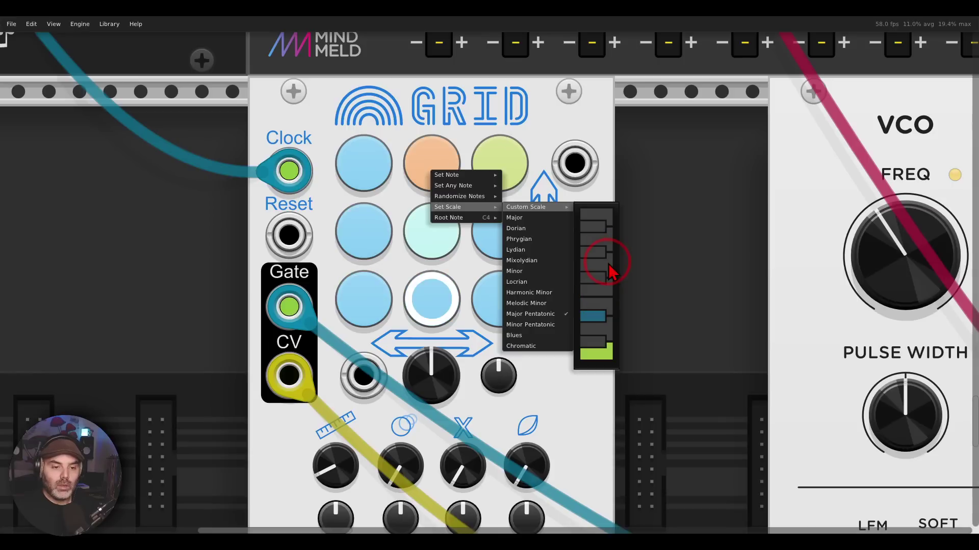
{"action": "left_click", "coordinate": [597, 289]}
{"action": "left_click", "coordinate": [599, 264]}
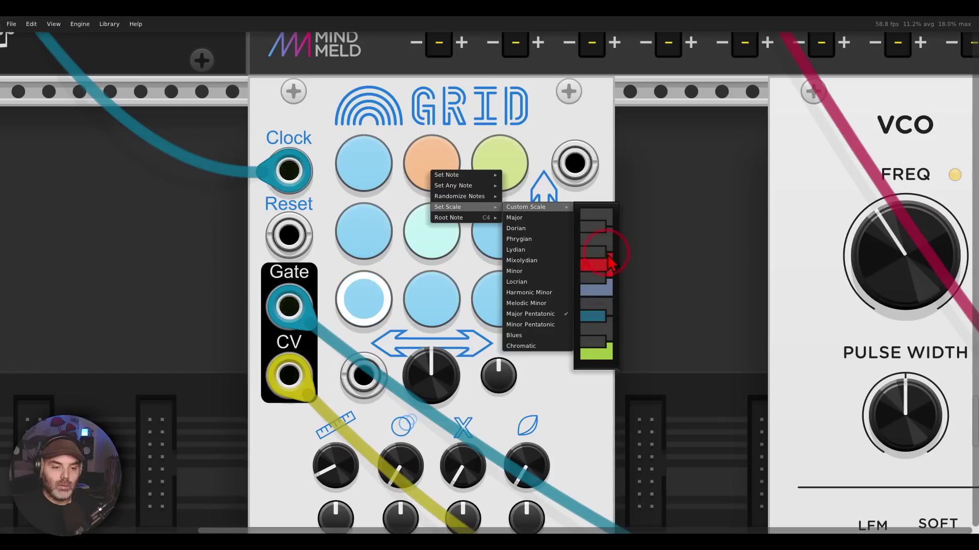
{"action": "left_click", "coordinate": [592, 225]}
{"action": "left_click", "coordinate": [530, 215]}
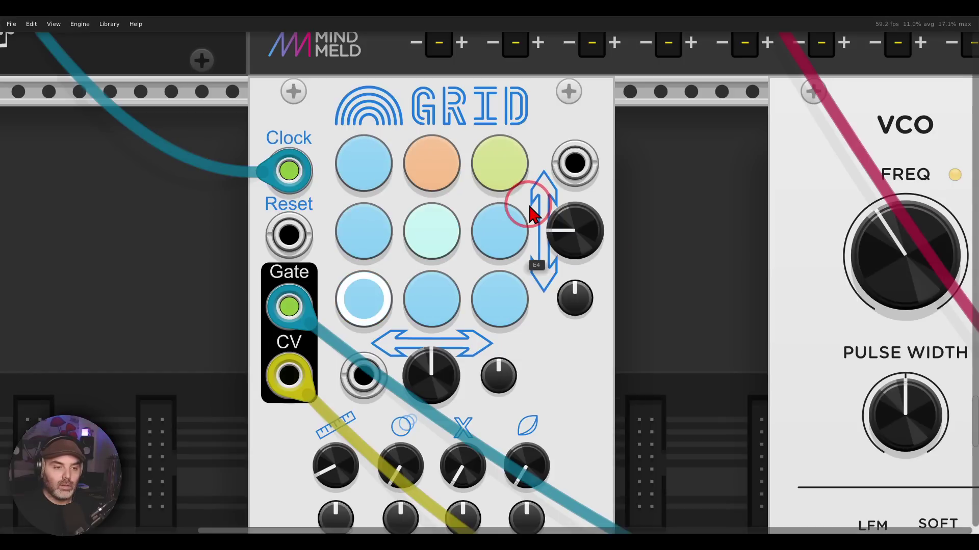
Step: Randomize all of GRID's notes within the custom scale
{"action": "right_click", "coordinate": [493, 165]}
{"action": "mouse_move", "coordinate": [495, 168]}
{"action": "mouse_move", "coordinate": [530, 189]}
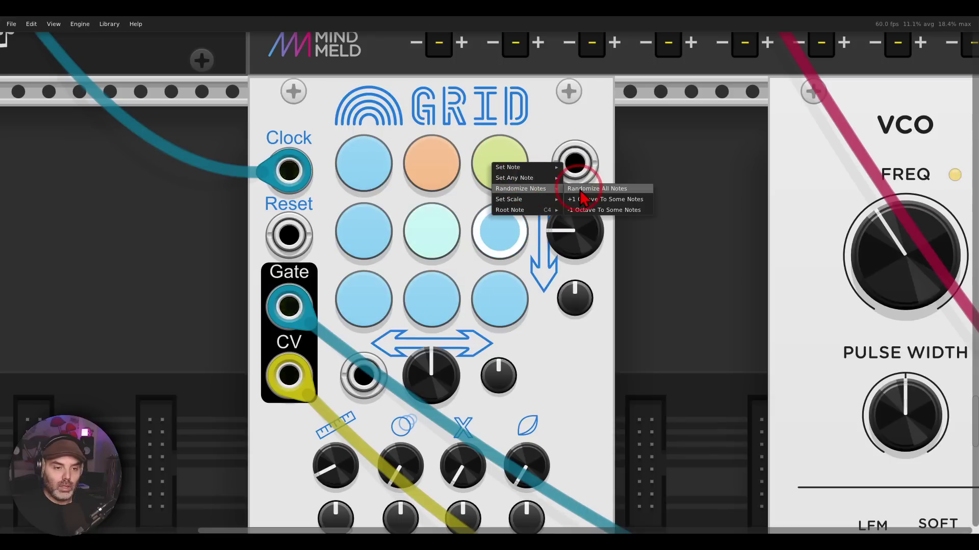
{"action": "left_click", "coordinate": [584, 189]}
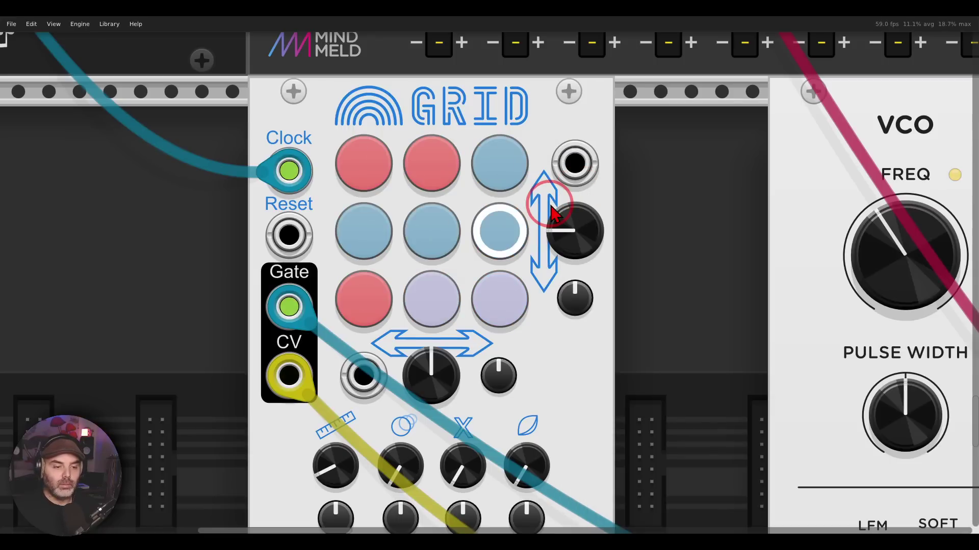
Step: Apply the +1 Octave To Some Notes randomization to GRID's pads
{"action": "right_click", "coordinate": [504, 166]}
{"action": "mouse_move", "coordinate": [506, 168]}
{"action": "mouse_move", "coordinate": [545, 189]}
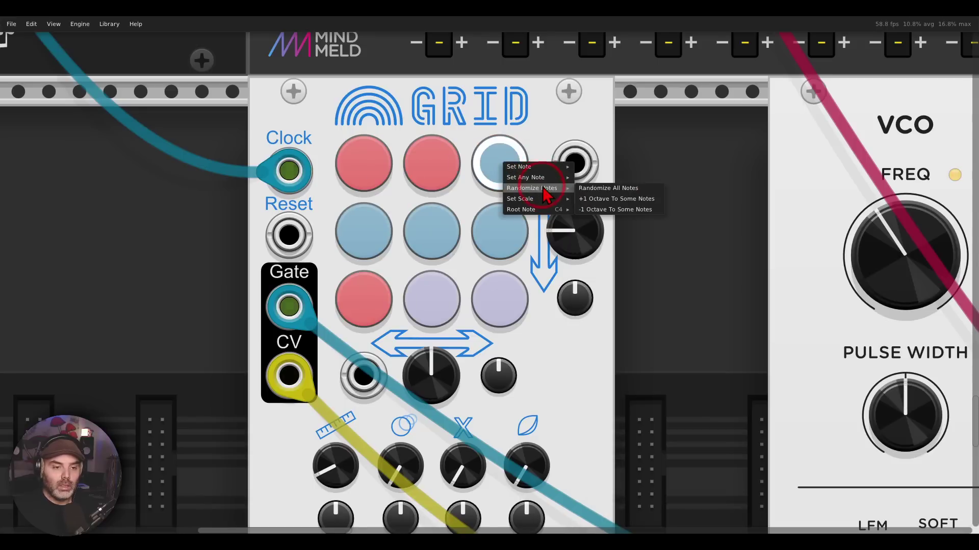
{"action": "left_click", "coordinate": [594, 200]}
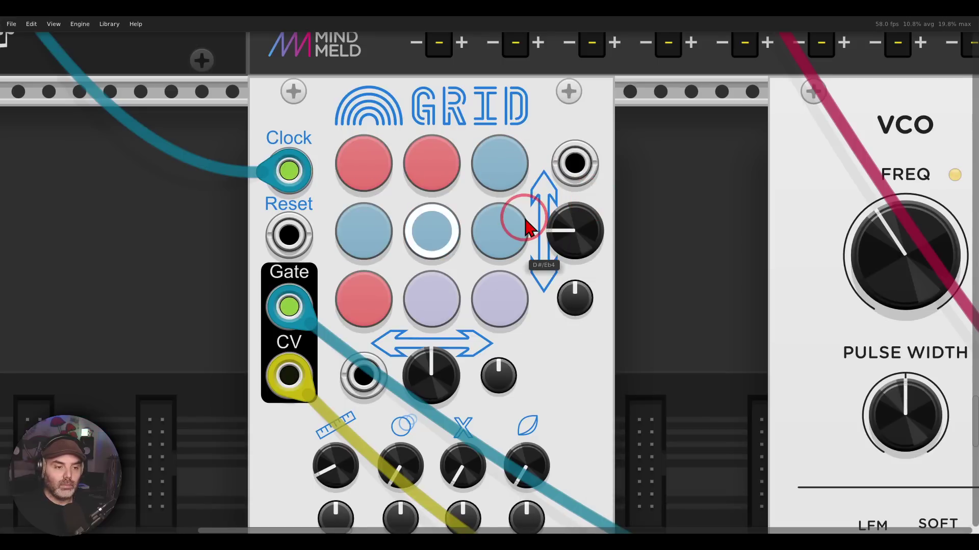
Step: Set GRID's note range to 4 Octaves and change the note of the middle row's right-hand pad
{"action": "right_click", "coordinate": [531, 126]}
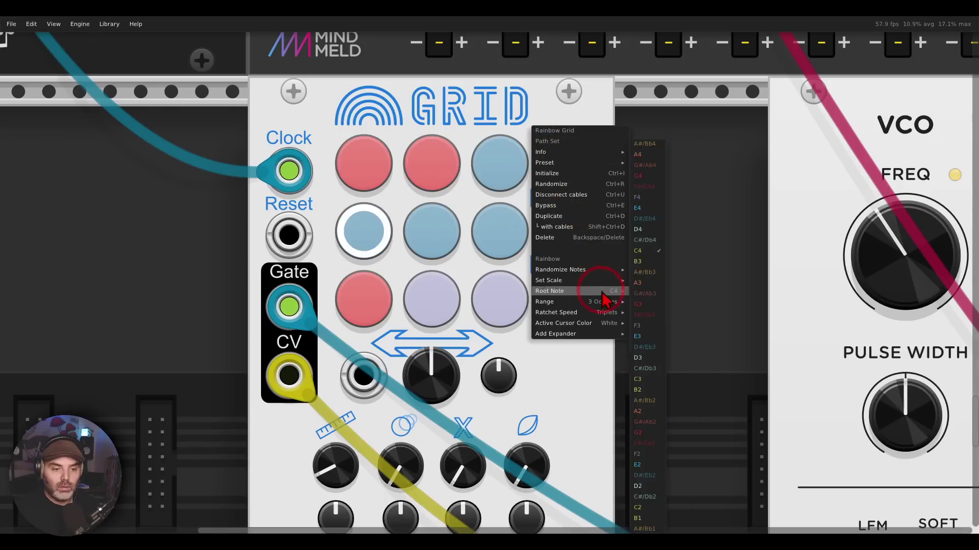
{"action": "mouse_move", "coordinate": [606, 304]}
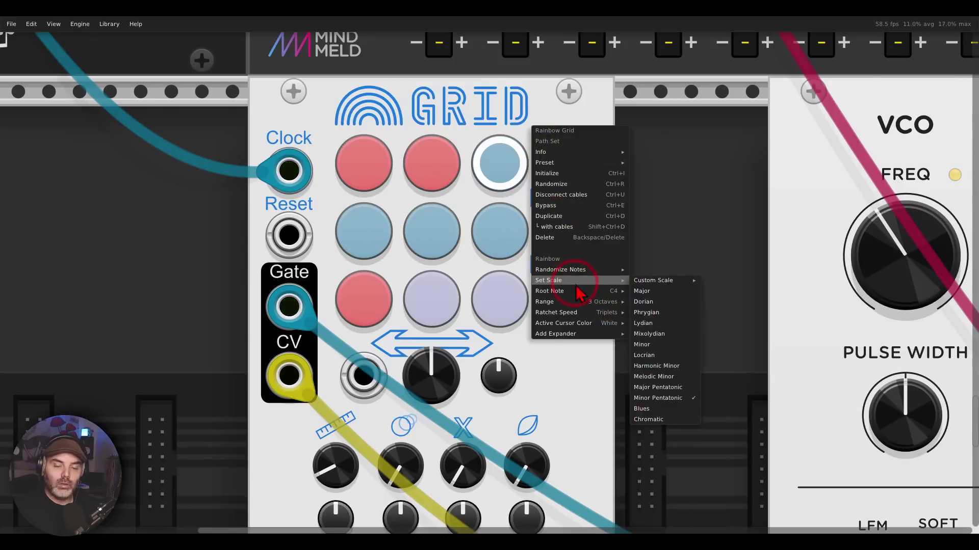
{"action": "mouse_move", "coordinate": [576, 289]}
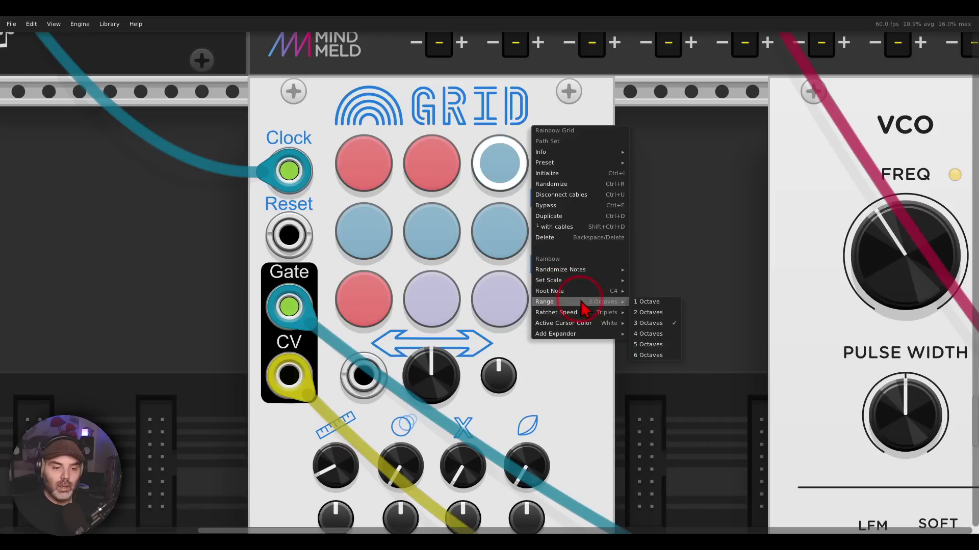
{"action": "left_click", "coordinate": [648, 334]}
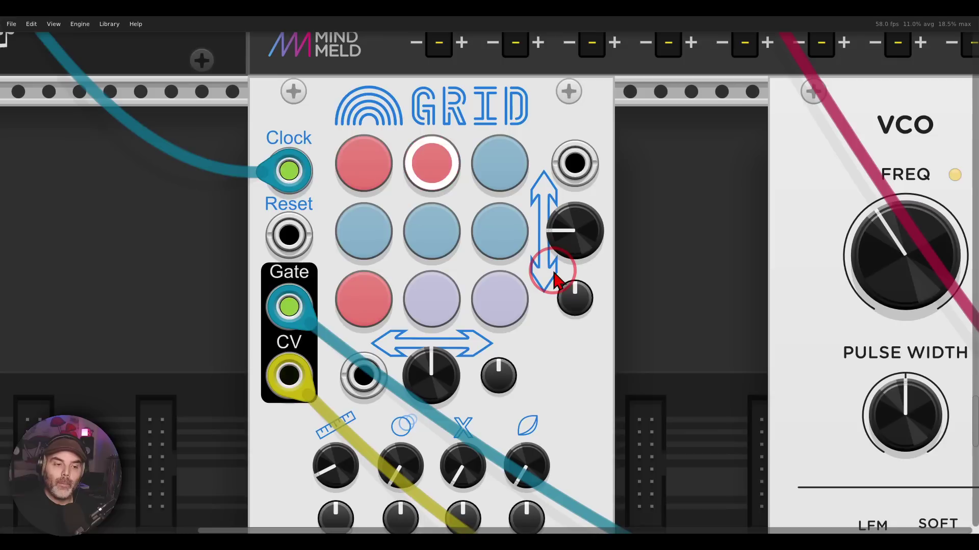
{"action": "left_click_drag", "start_coordinate": [524, 249], "coordinate": [521, 247]}
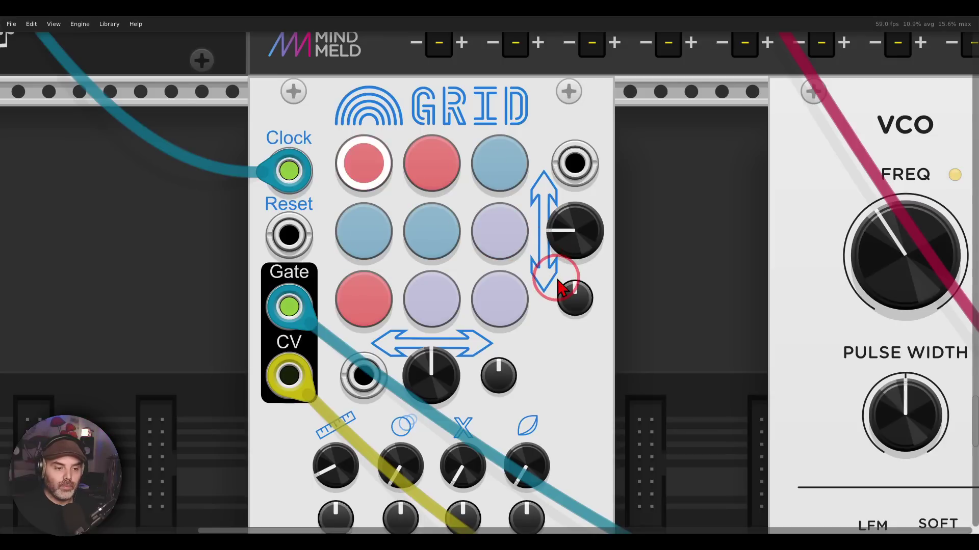
{"action": "scroll", "coordinate": [559, 288], "scroll_direction": "down", "scroll_amount": 3}
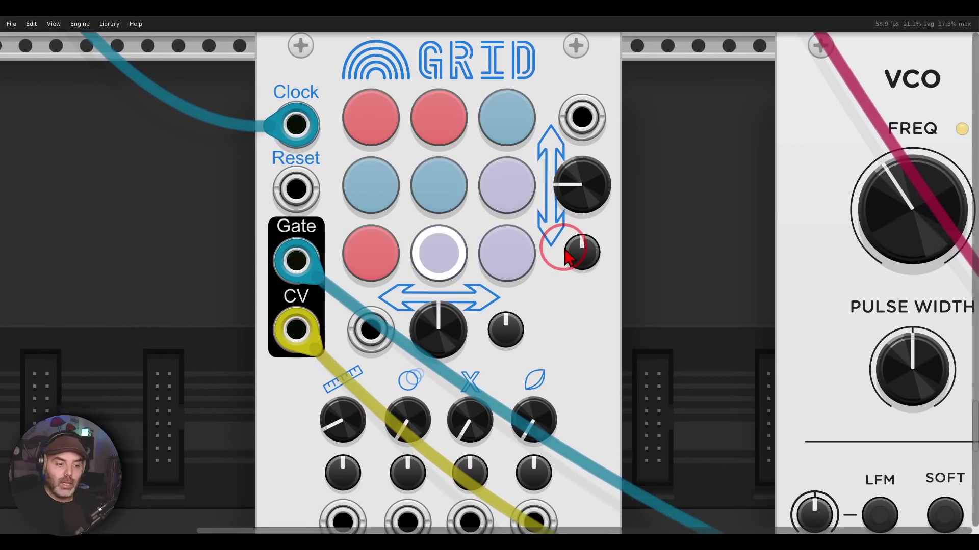
Step: Reduce GRID's Sequence Length to 5 steps and raise it again to a longer length
{"action": "mouse_move", "coordinate": [351, 426]}
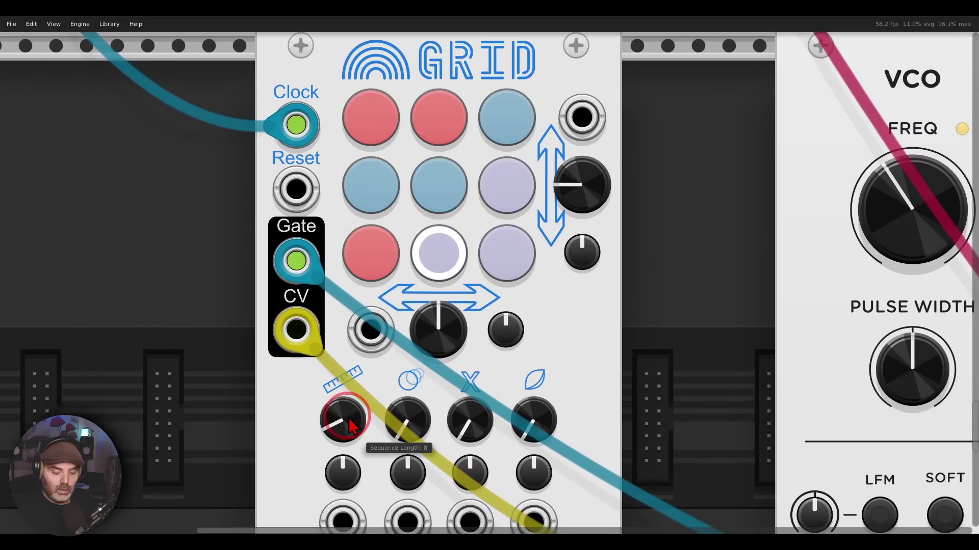
{"action": "left_click_drag", "start_coordinate": [339, 424], "coordinate": [345, 433]}
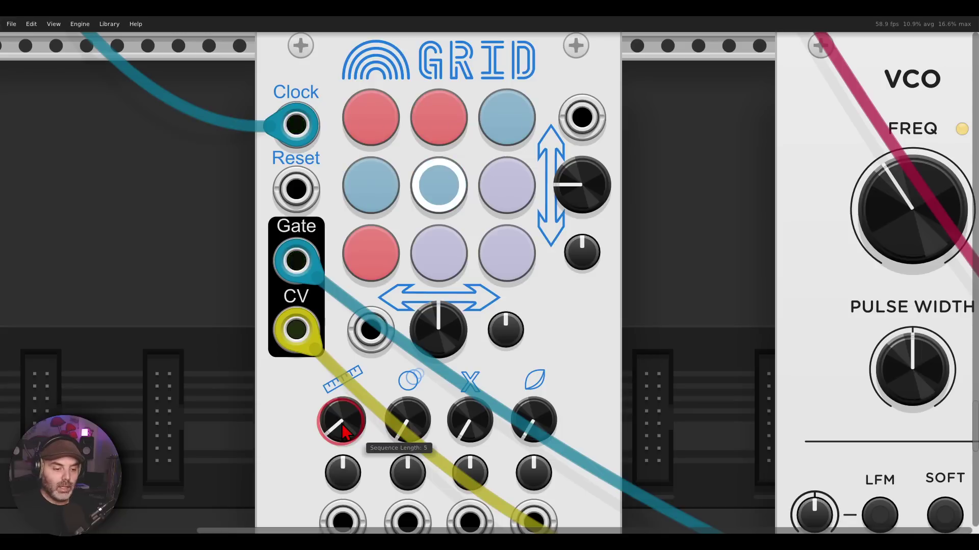
{"action": "left_click_drag", "start_coordinate": [345, 433], "coordinate": [349, 400]}
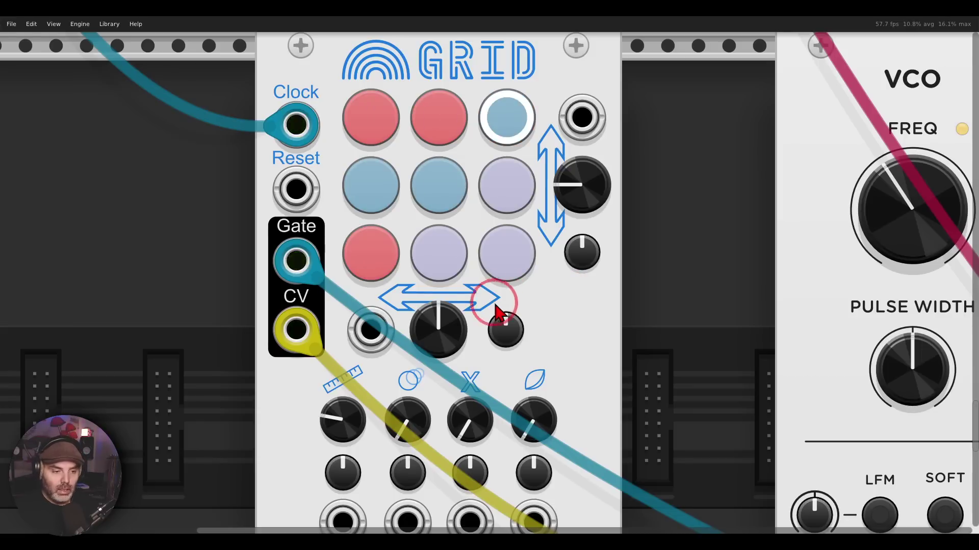
{"action": "mouse_move", "coordinate": [480, 299]}
{"action": "left_mouse_down"}
{"action": "mouse_move", "coordinate": [418, 298]}
{"action": "mouse_move", "coordinate": [402, 352]}
{"action": "mouse_move", "coordinate": [489, 330]}
{"action": "left_mouse_up"}
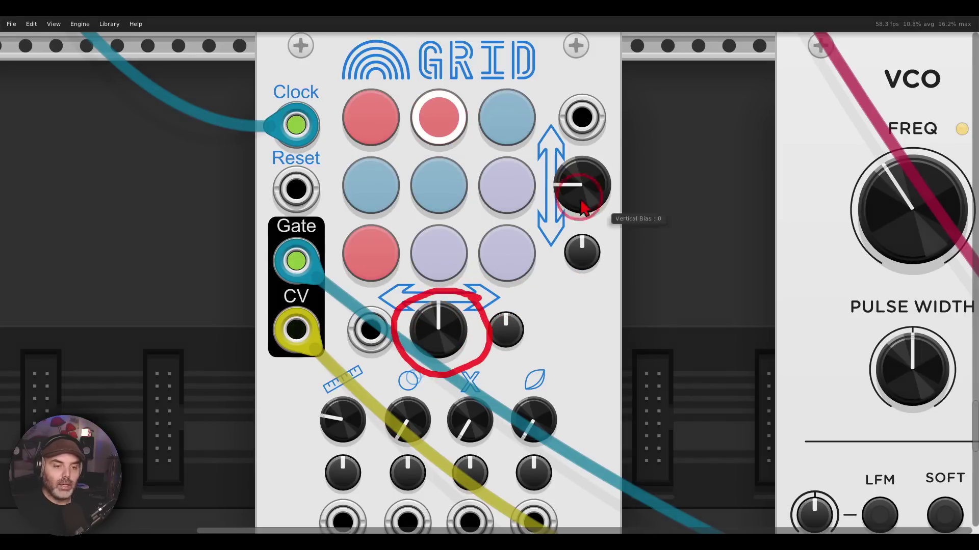
{"action": "mouse_move", "coordinate": [613, 144]}
{"action": "left_mouse_down"}
{"action": "mouse_move", "coordinate": [543, 219]}
{"action": "mouse_move", "coordinate": [644, 184]}
{"action": "mouse_move", "coordinate": [612, 144]}
{"action": "left_mouse_up"}
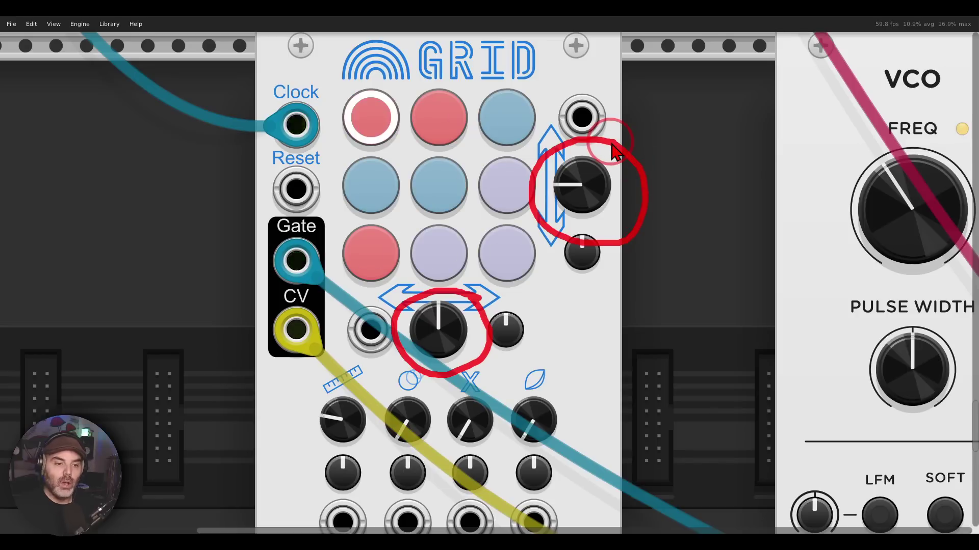
{"action": "key", "text": "Escape"}
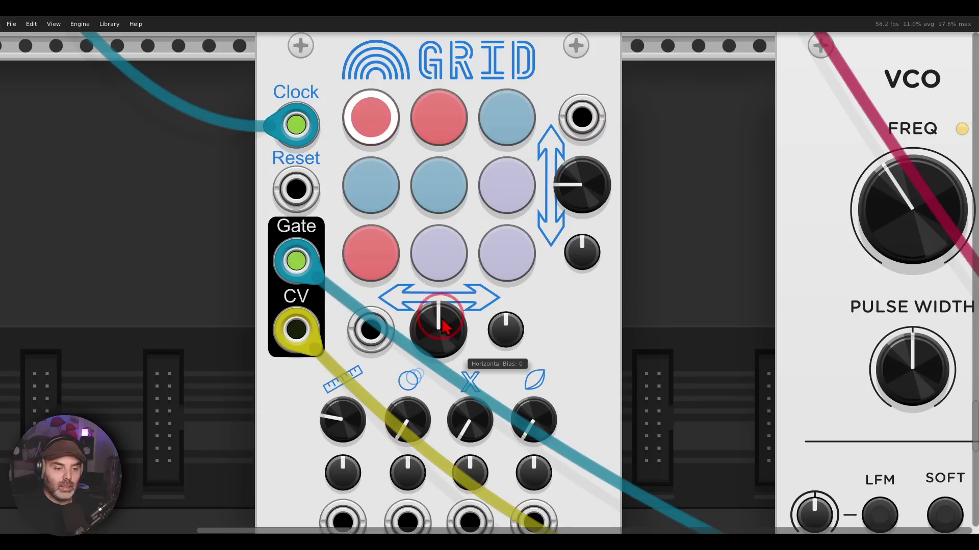
Step: Try low and high settings of GRID's Horizontal Bias and Vertical Bias in turn, resetting each to 0
{"action": "left_click_drag", "start_coordinate": [441, 330], "coordinate": [438, 355]}
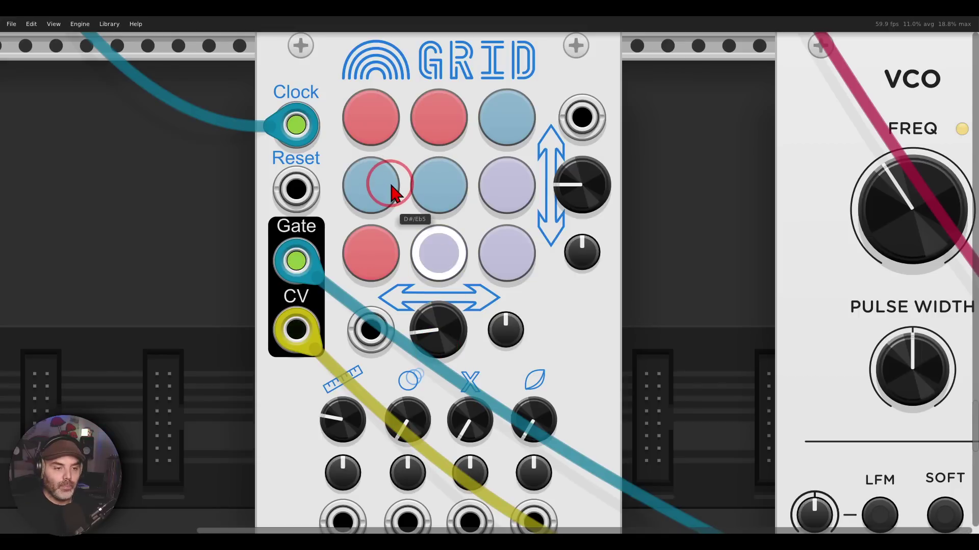
{"action": "left_click_drag", "start_coordinate": [437, 327], "coordinate": [429, 220]}
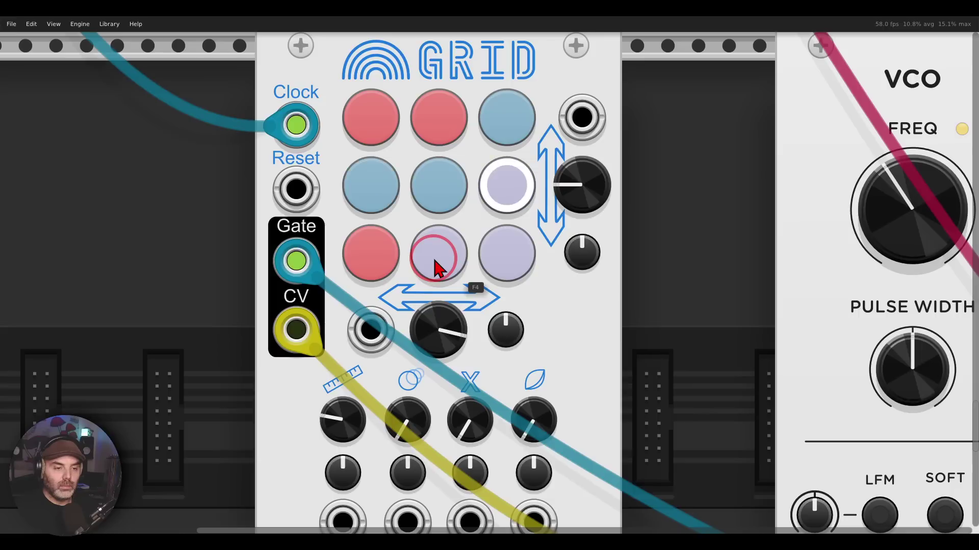
{"action": "double_click", "coordinate": [441, 323]}
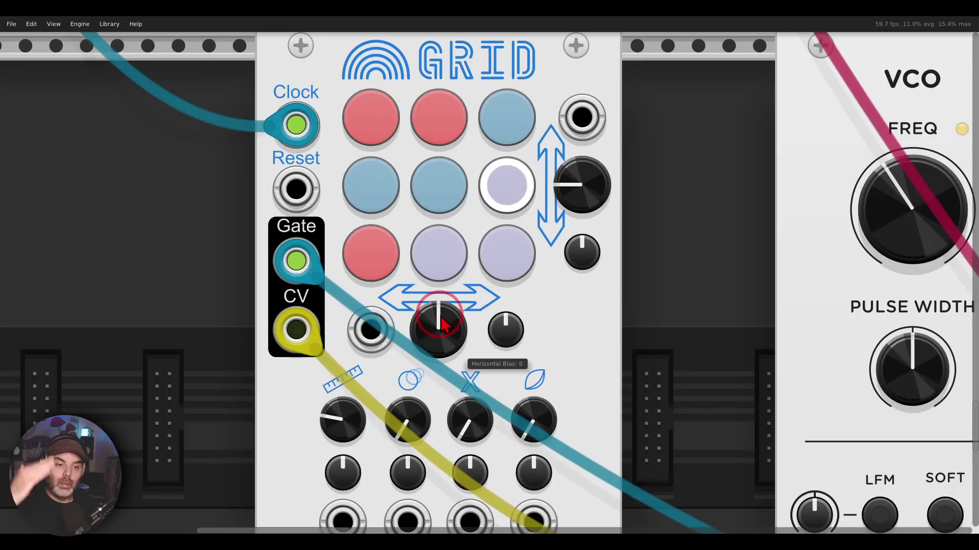
{"action": "left_click_drag", "start_coordinate": [574, 196], "coordinate": [572, 125]}
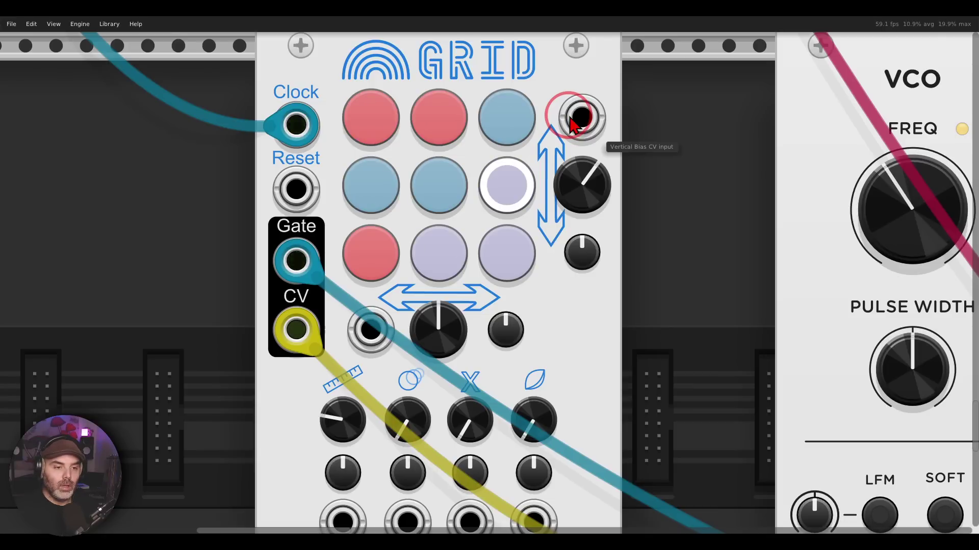
{"action": "left_click_drag", "start_coordinate": [581, 175], "coordinate": [589, 224]}
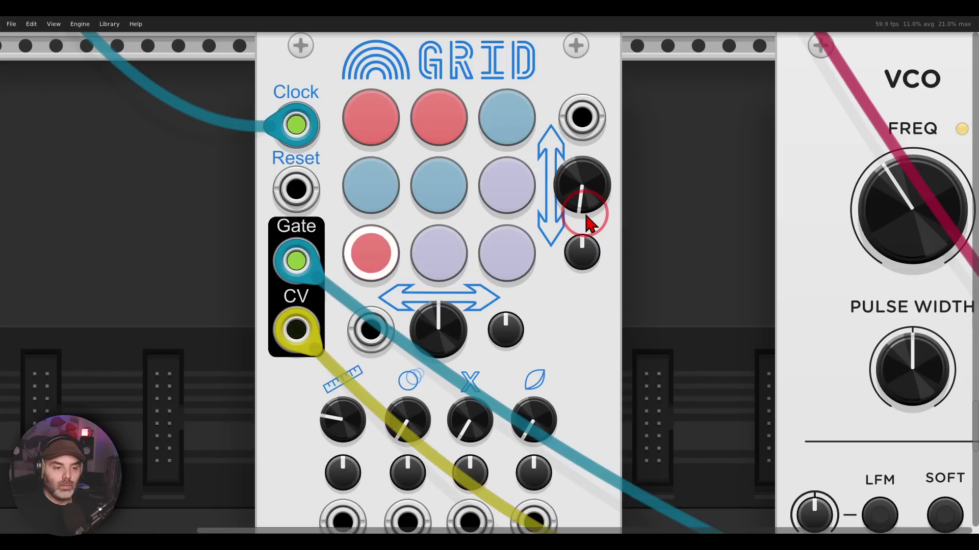
{"action": "double_click", "coordinate": [578, 205]}
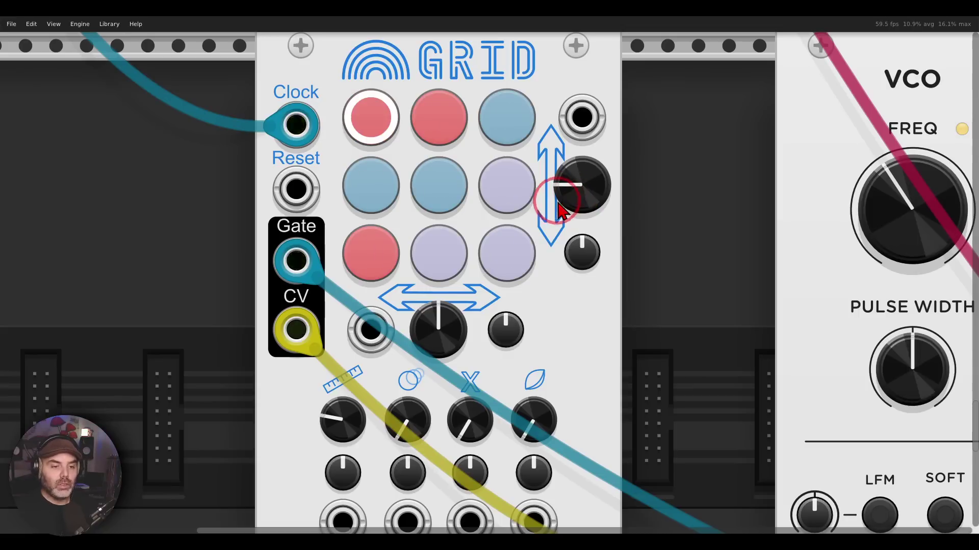
Step: Patch CLK 2 to GRID's Horizontal Bias CV input and CLK 3 to its Vertical Bias CV input, raising both attenuverters, the vertical to about 51%
{"action": "scroll", "coordinate": [572, 193], "scroll_direction": "down", "scroll_amount": 3}
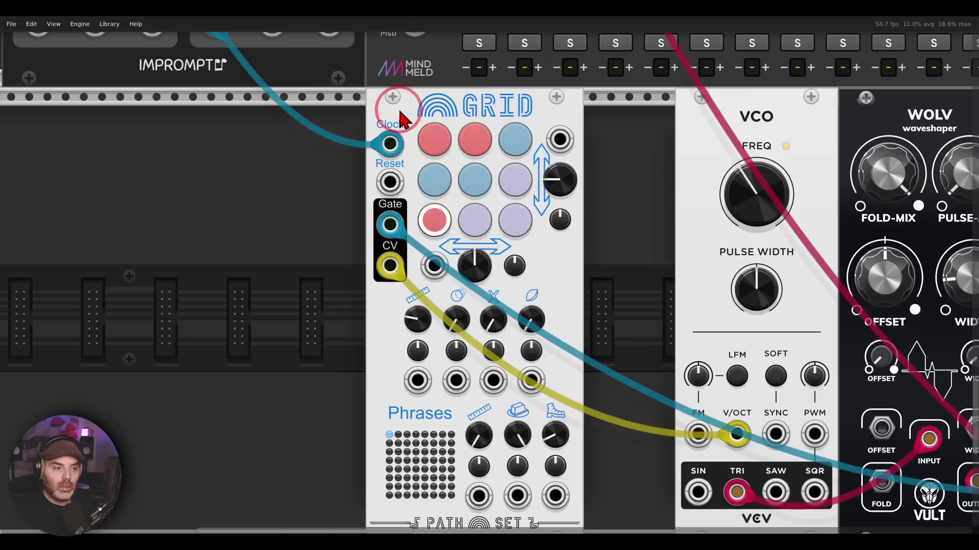
{"action": "left_click_drag", "start_coordinate": [395, 100], "coordinate": [424, 244]}
{"action": "scroll", "coordinate": [459, 197], "scroll_direction": "down", "scroll_amount": 2}
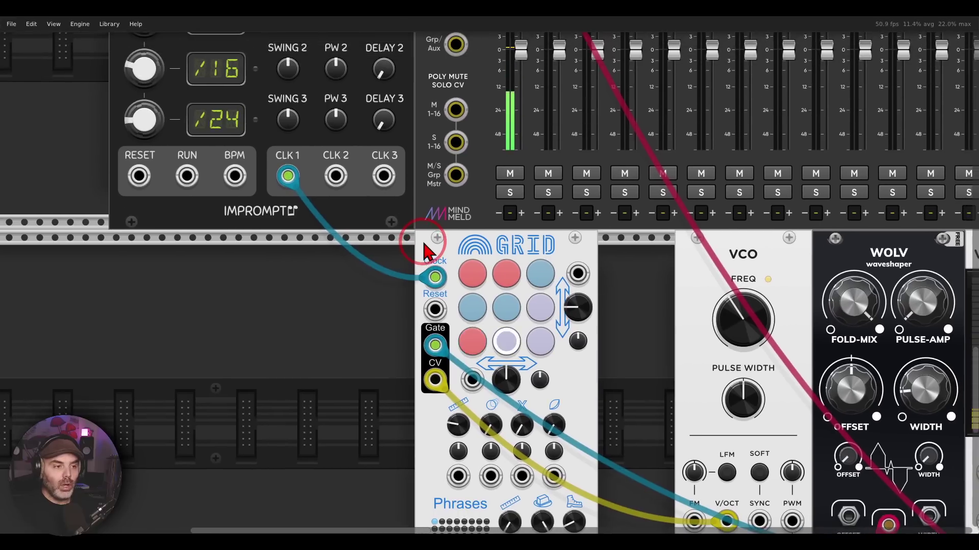
{"action": "left_click", "coordinate": [254, 122]}
{"action": "left_click_drag", "start_coordinate": [207, 48], "coordinate": [255, 47]}
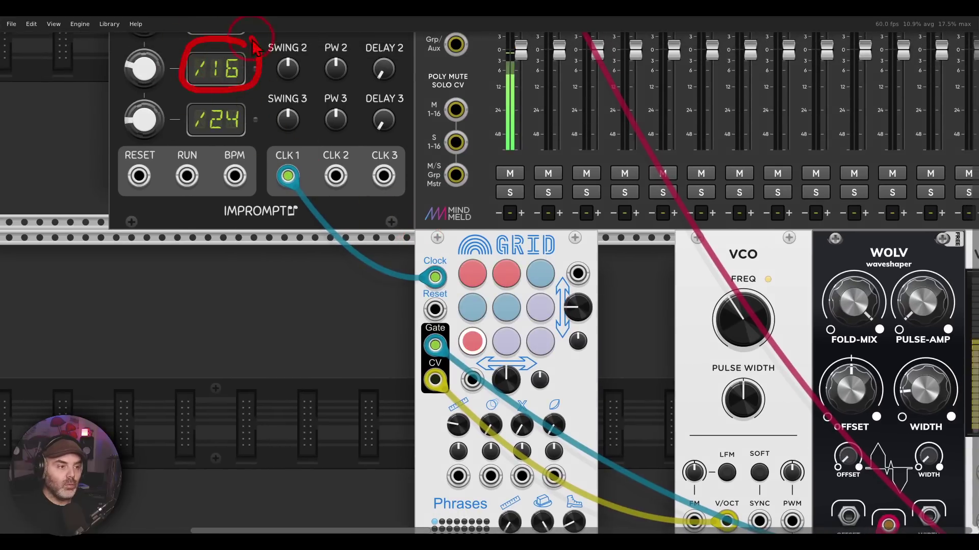
{"action": "left_click_drag", "start_coordinate": [247, 114], "coordinate": [183, 127]}
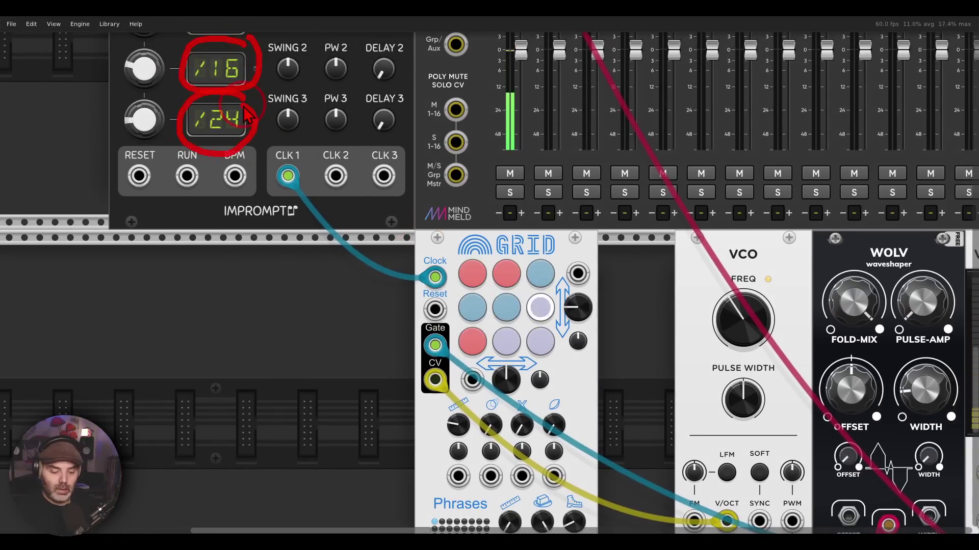
{"action": "left_click", "coordinate": [336, 178]}
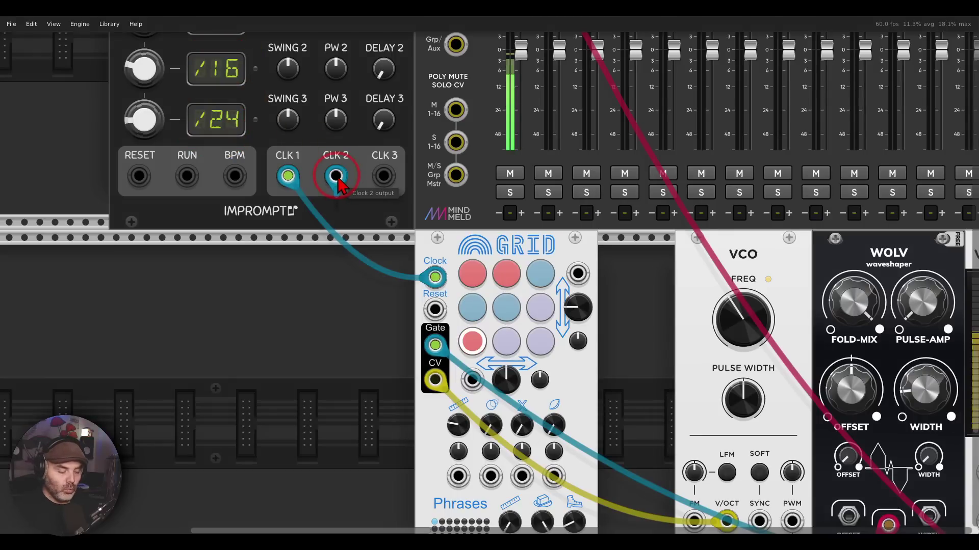
{"action": "left_click_drag", "start_coordinate": [337, 178], "coordinate": [472, 380]}
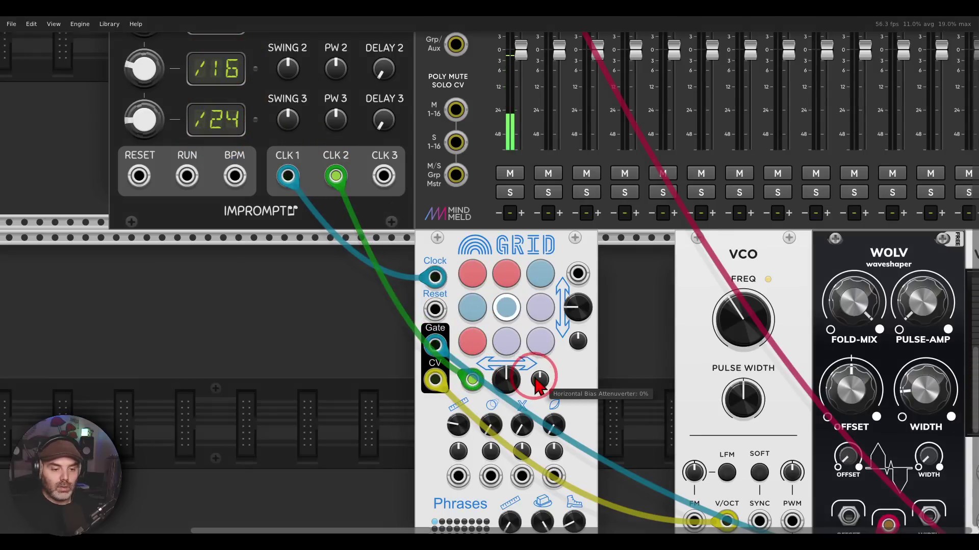
{"action": "left_click_drag", "start_coordinate": [384, 176], "coordinate": [577, 274]}
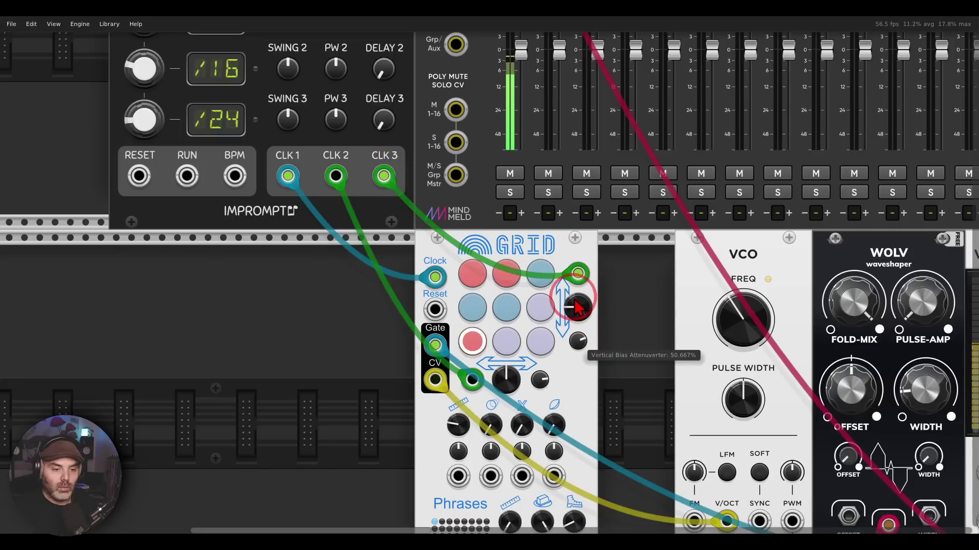
{"action": "scroll", "coordinate": [575, 306], "scroll_direction": "down", "scroll_amount": 3}
{"action": "scroll", "coordinate": [688, 354], "scroll_direction": "down", "scroll_amount": 3}
{"action": "scroll", "coordinate": [491, 200], "scroll_direction": "up", "scroll_amount": 5}
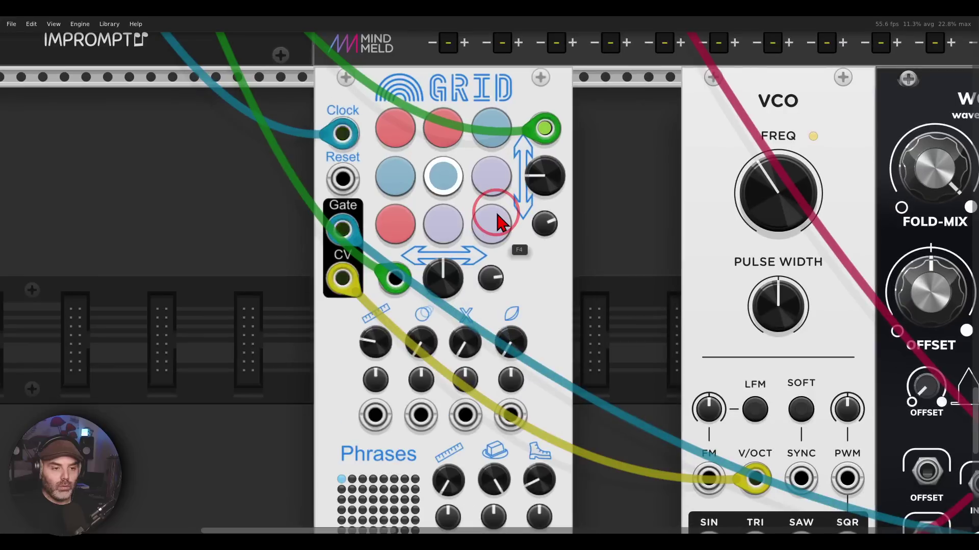
{"action": "left_click_drag", "start_coordinate": [645, 225], "coordinate": [491, 240]}
{"action": "left_click_drag", "start_coordinate": [873, 296], "coordinate": [829, 250]}
{"action": "scroll", "coordinate": [551, 255], "scroll_direction": "left", "scroll_amount": 3}
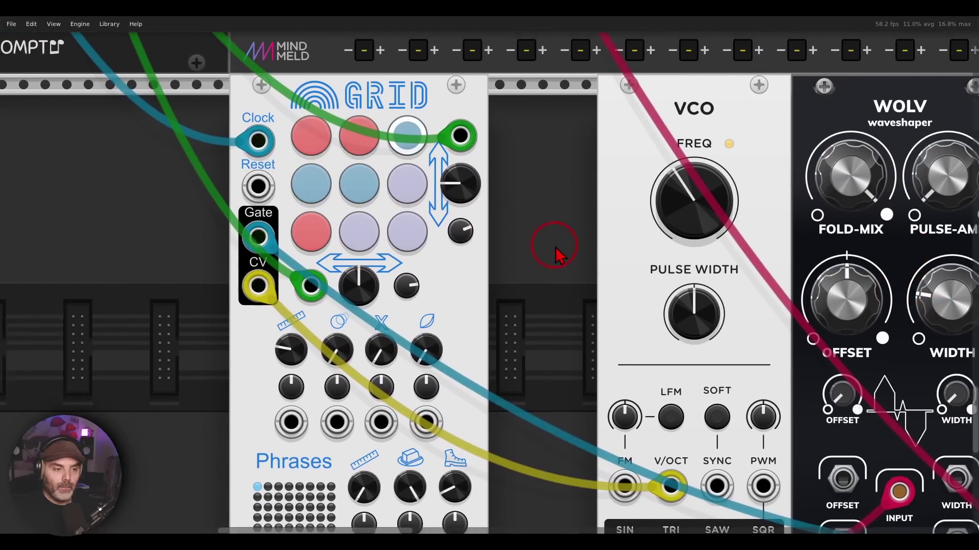
{"action": "left_click_drag", "start_coordinate": [555, 254], "coordinate": [661, 255]}
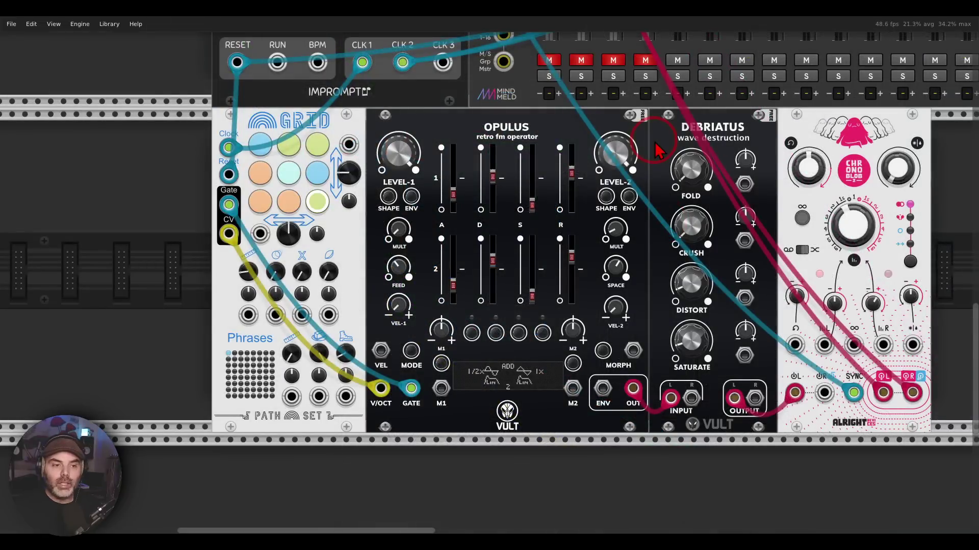
Step: Unmute the mixer's first channel to hear the GRID, Opulus, Debriatus and Chronoblob chain
{"action": "left_click_drag", "start_coordinate": [482, 137], "coordinate": [529, 123]}
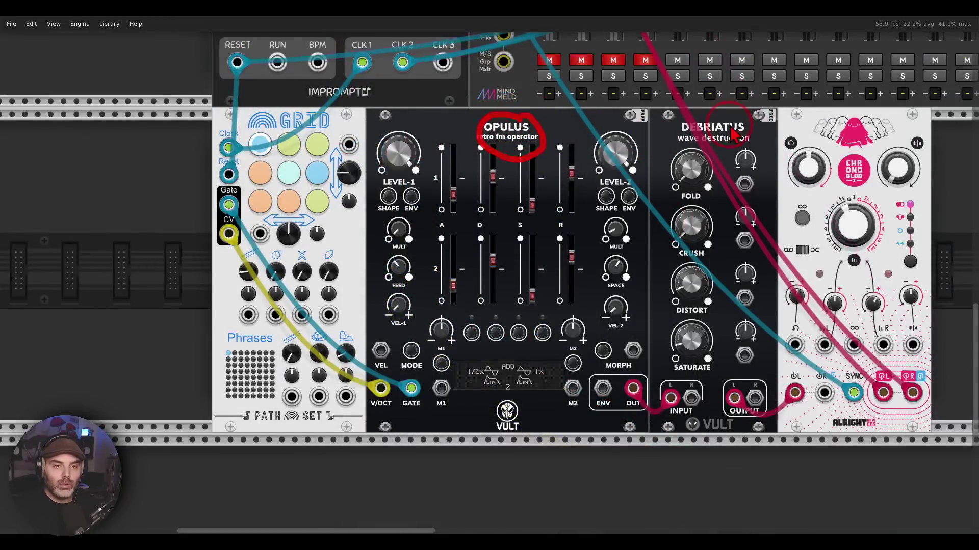
{"action": "mouse_move", "coordinate": [732, 134]}
{"action": "left_mouse_down"}
{"action": "mouse_move", "coordinate": [667, 123]}
{"action": "mouse_move", "coordinate": [752, 115]}
{"action": "left_mouse_up"}
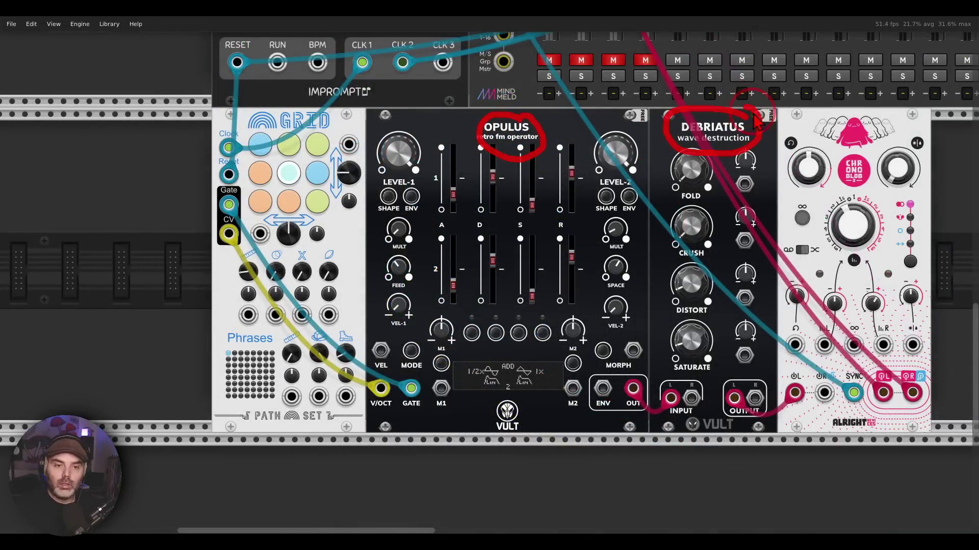
{"action": "mouse_move", "coordinate": [867, 108]}
{"action": "left_mouse_down"}
{"action": "mouse_move", "coordinate": [816, 168]}
{"action": "mouse_move", "coordinate": [887, 122]}
{"action": "mouse_move", "coordinate": [874, 153]}
{"action": "mouse_move", "coordinate": [928, 148]}
{"action": "mouse_move", "coordinate": [913, 153]}
{"action": "left_mouse_up"}
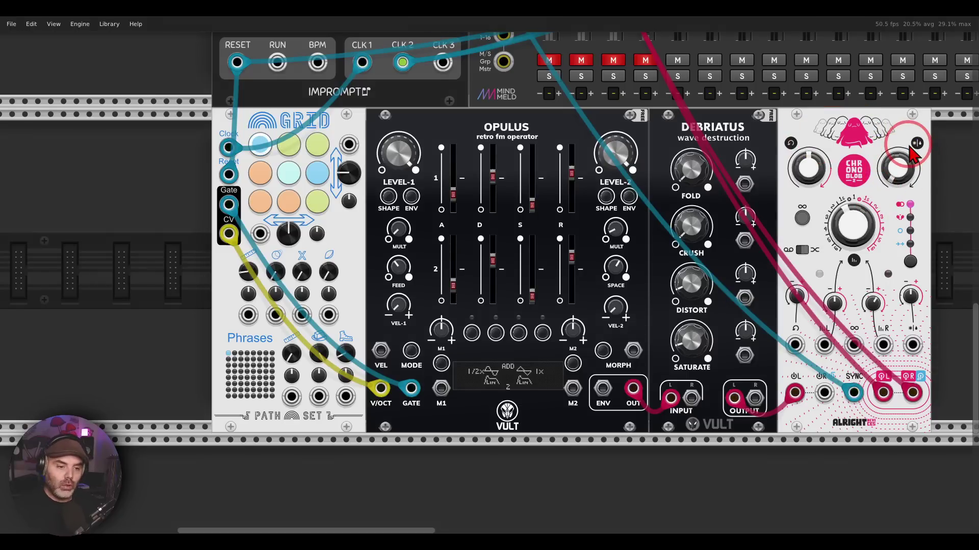
{"action": "left_click_drag", "start_coordinate": [561, 60], "coordinate": [553, 93]}
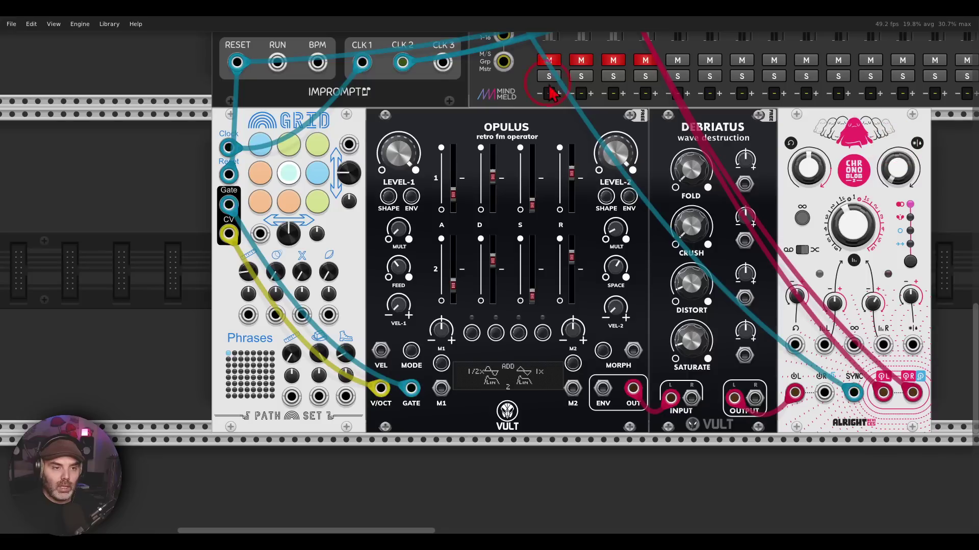
{"action": "left_click_drag", "start_coordinate": [414, 228], "coordinate": [427, 257]}
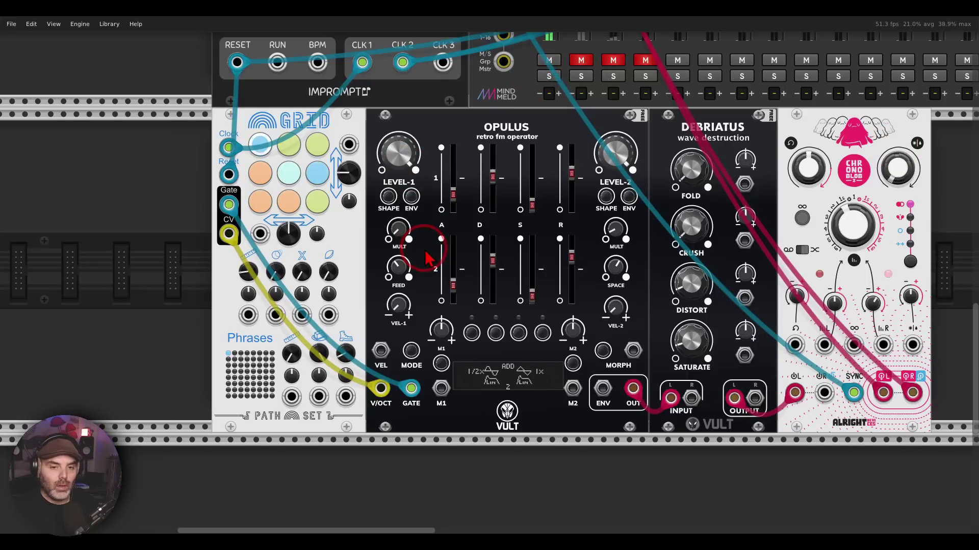
Step: Raise GRID's Sequence Start so the sequence begins beyond its first step
{"action": "scroll", "coordinate": [427, 257], "scroll_direction": "up", "scroll_amount": 2}
{"action": "left_click_drag", "start_coordinate": [387, 198], "coordinate": [397, 228]}
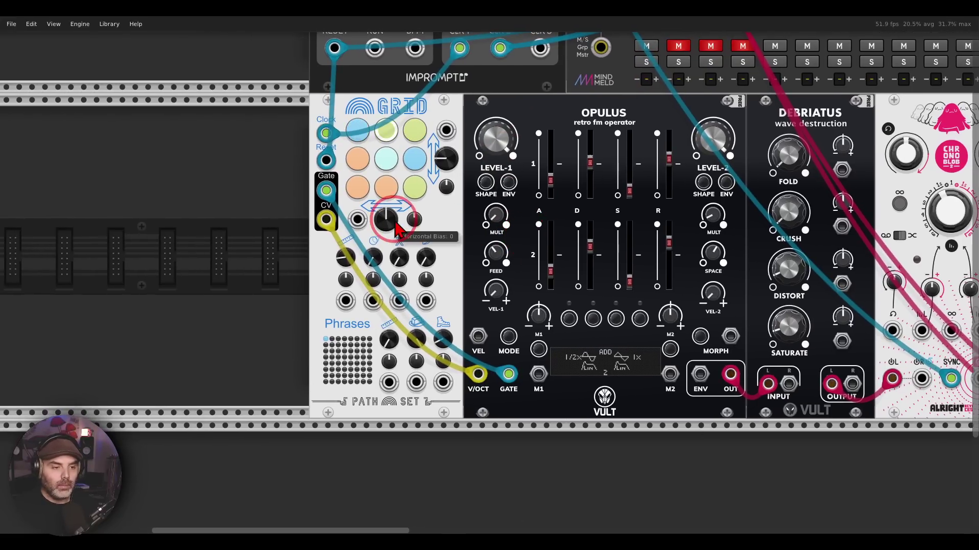
{"action": "scroll", "coordinate": [397, 228], "scroll_direction": "up", "scroll_amount": 3}
{"action": "left_click_drag", "start_coordinate": [498, 201], "coordinate": [529, 207]}
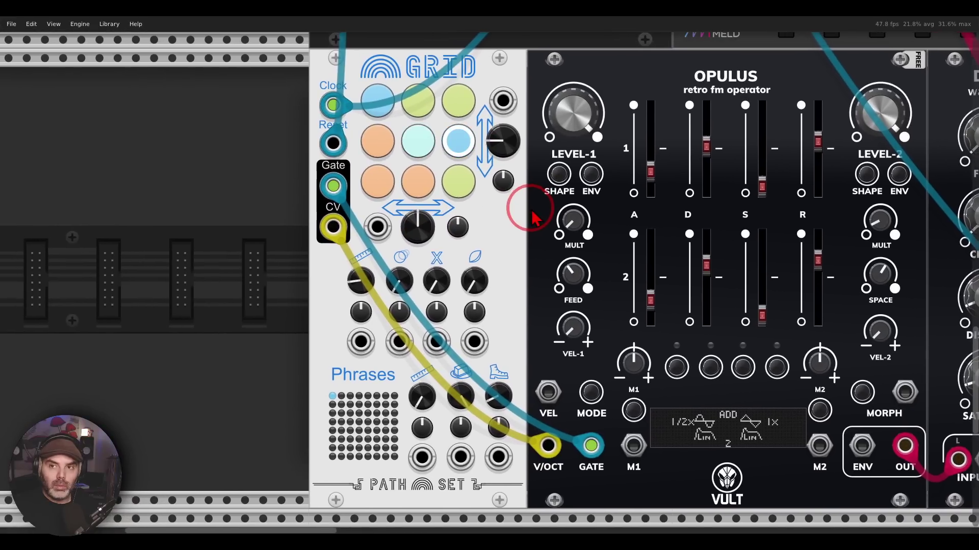
{"action": "scroll", "coordinate": [532, 218], "scroll_direction": "up", "scroll_amount": 1}
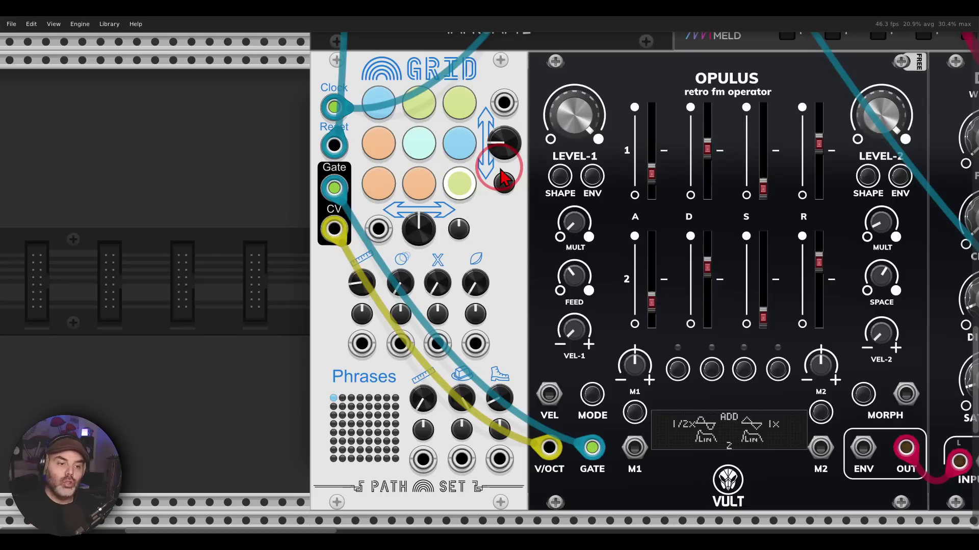
{"action": "left_click", "coordinate": [480, 286]}
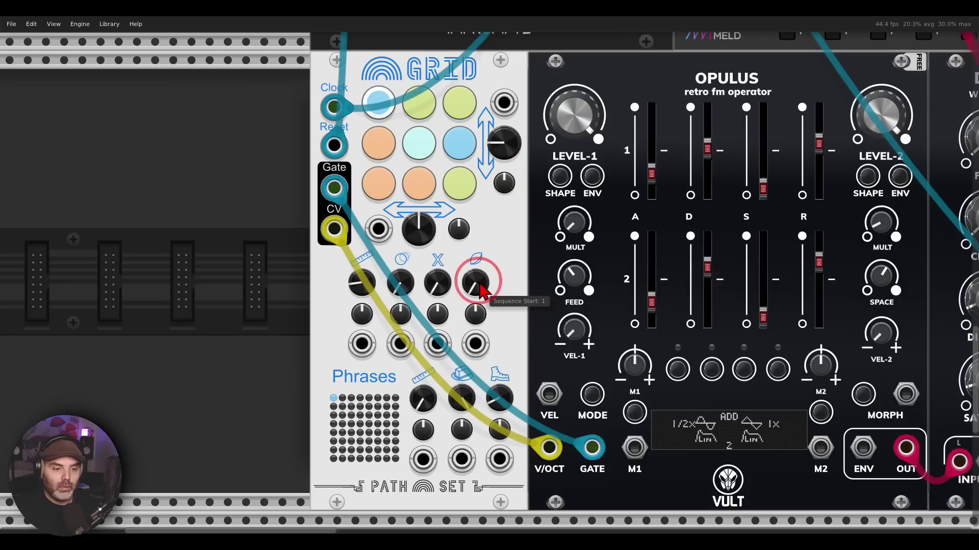
{"action": "mouse_move", "coordinate": [490, 248]}
{"action": "left_mouse_down"}
{"action": "mouse_move", "coordinate": [449, 283]}
{"action": "mouse_move", "coordinate": [498, 306]}
{"action": "mouse_move", "coordinate": [497, 253]}
{"action": "left_mouse_up"}
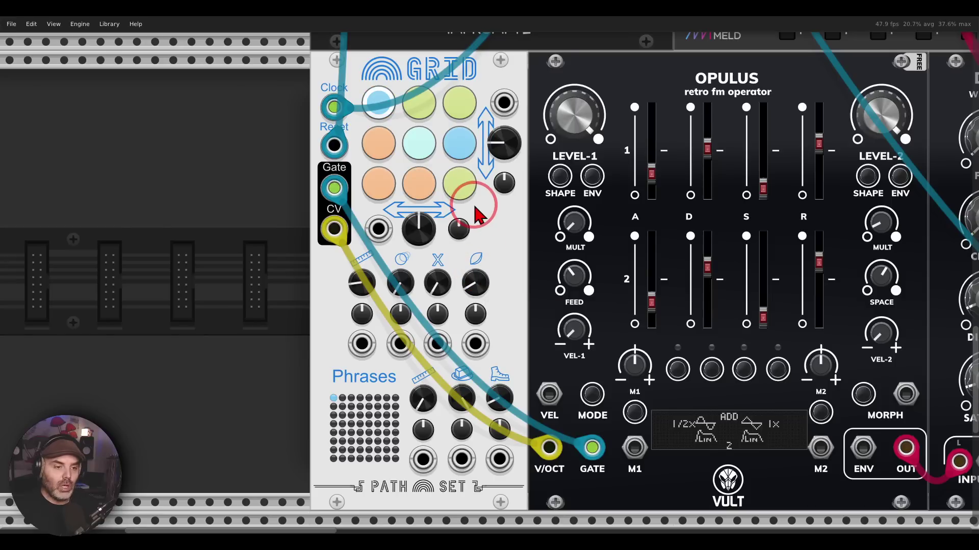
{"action": "left_click", "coordinate": [376, 218]}
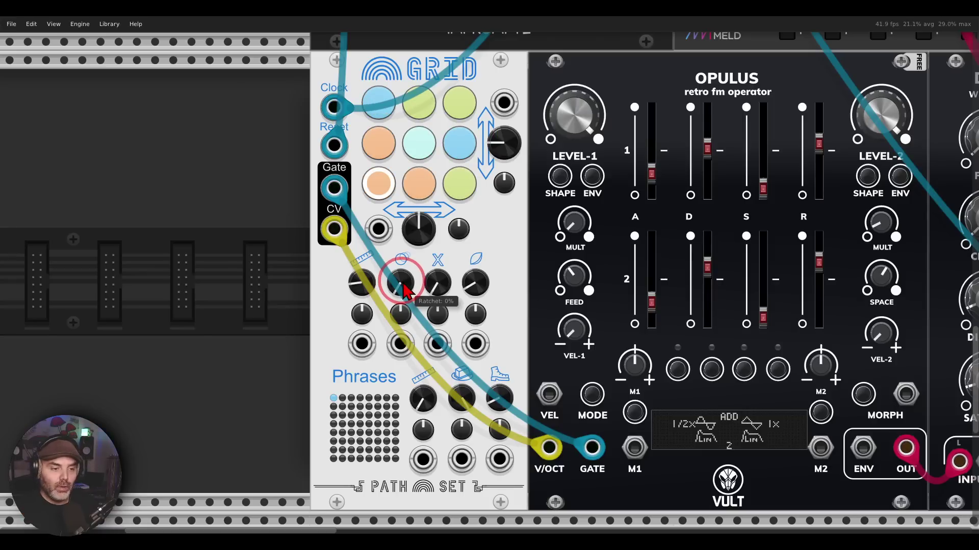
Step: Raise GRID's Ratchet amount and set its Ratchet Speed to Triplets
{"action": "left_click_drag", "start_coordinate": [403, 290], "coordinate": [395, 218]}
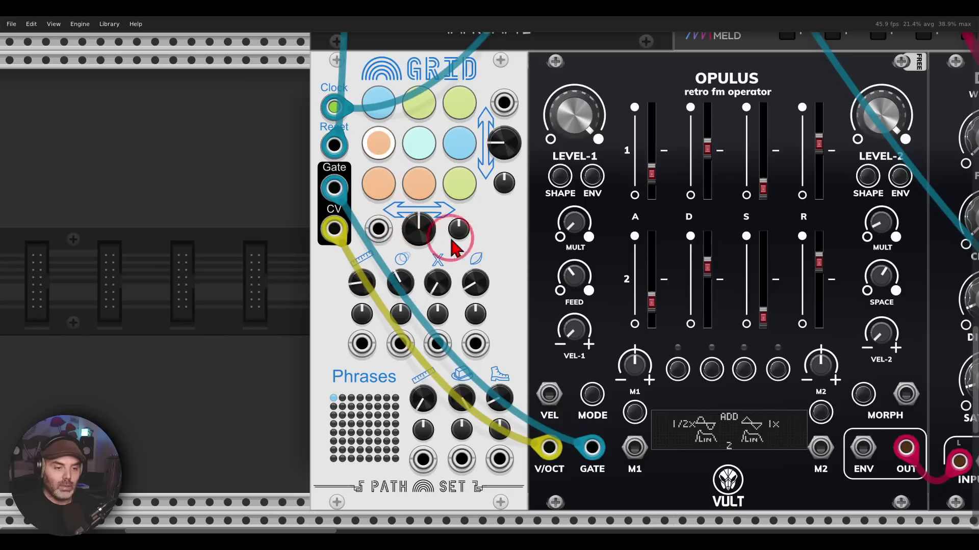
{"action": "right_click", "coordinate": [499, 257]}
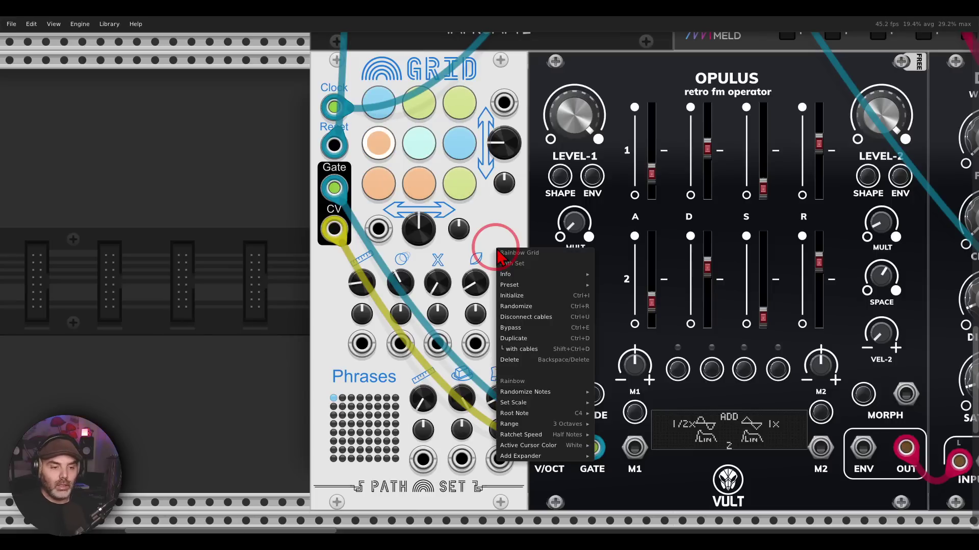
{"action": "left_click", "coordinate": [570, 436]}
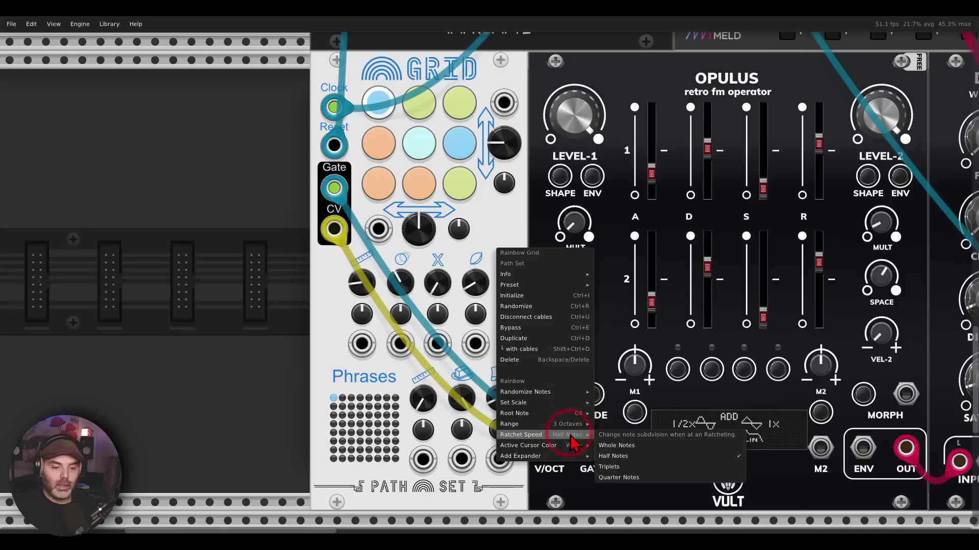
{"action": "left_click", "coordinate": [633, 468]}
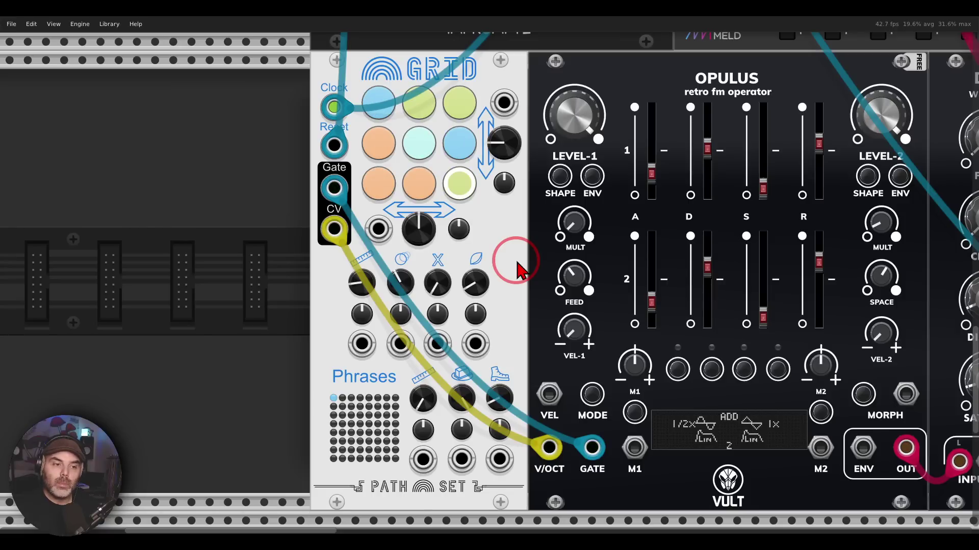
Step: Try Quarter Notes as GRID's Ratchet Speed
{"action": "right_click", "coordinate": [501, 230]}
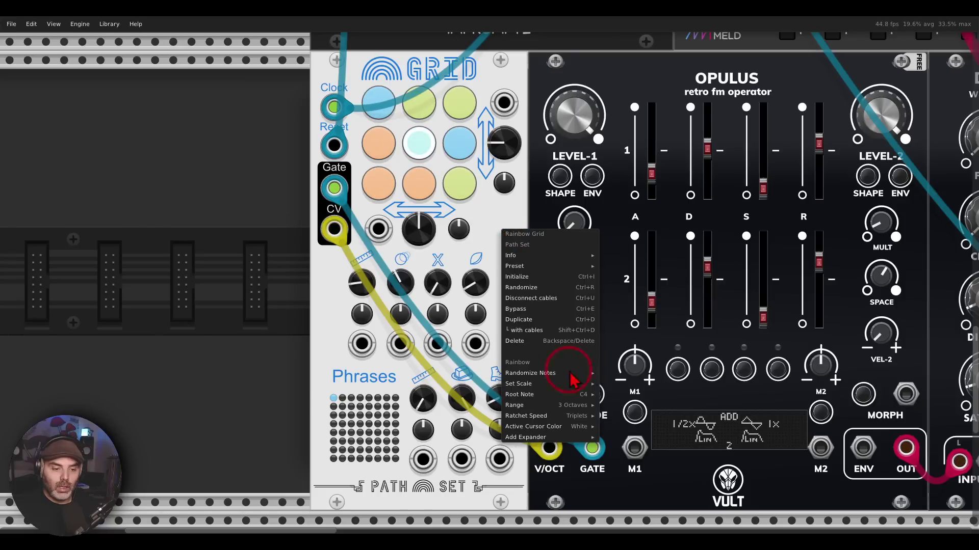
{"action": "mouse_move", "coordinate": [565, 415]}
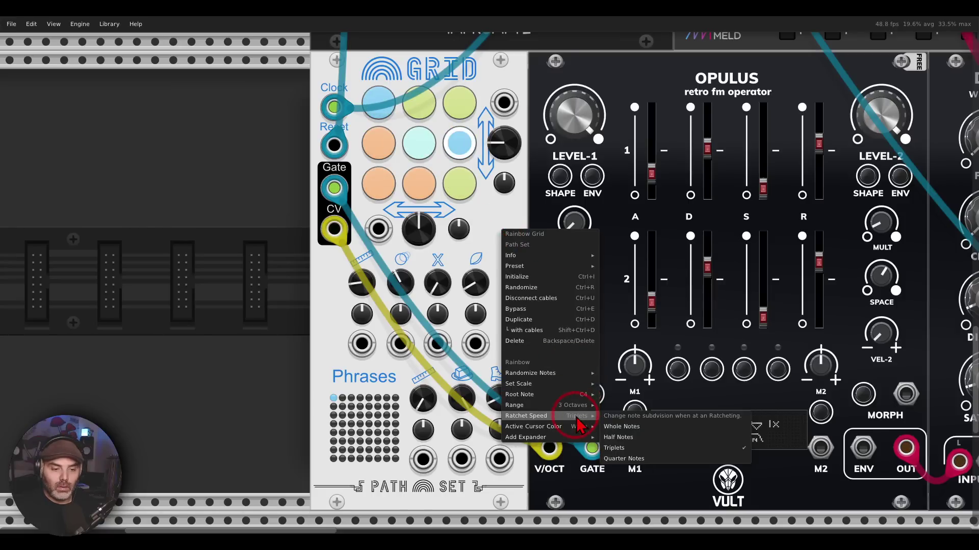
{"action": "left_click", "coordinate": [636, 460]}
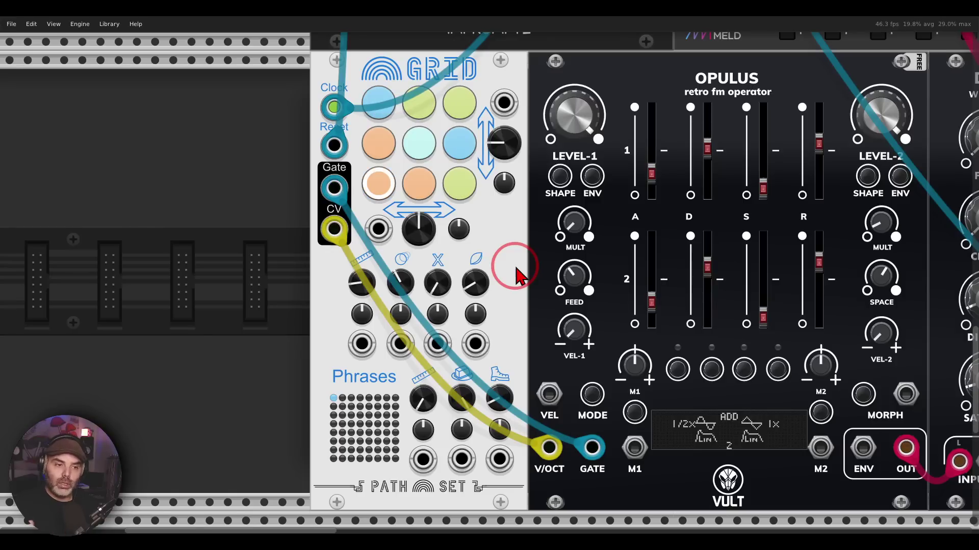
Step: Set GRID's Ratchet Speed back to Triplets and lower its Ratchet amount to about 28%
{"action": "right_click", "coordinate": [503, 228]}
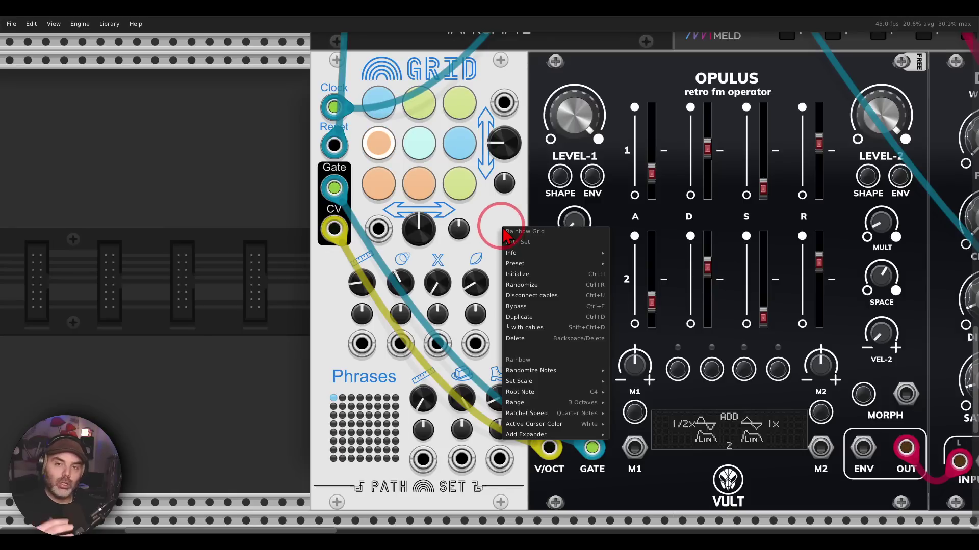
{"action": "mouse_move", "coordinate": [573, 413]}
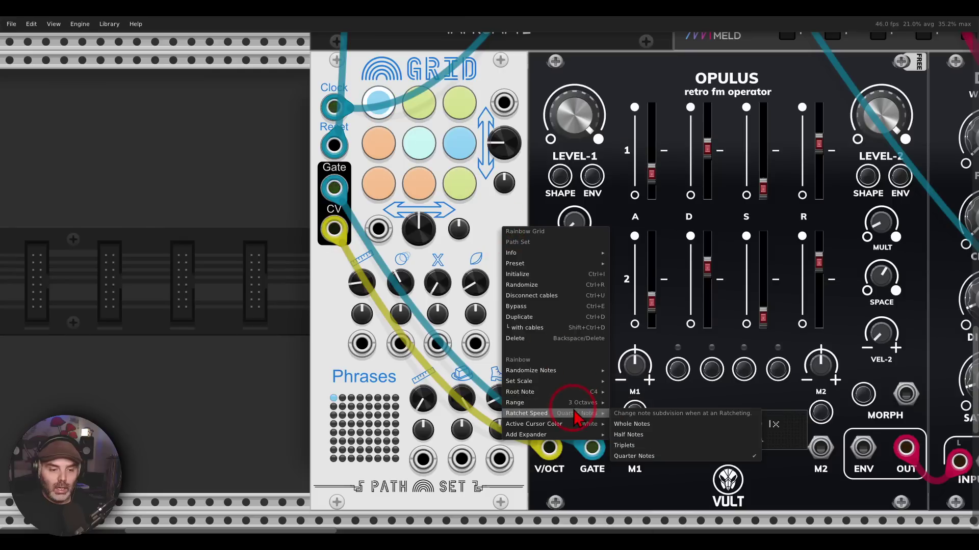
{"action": "left_click", "coordinate": [657, 445]}
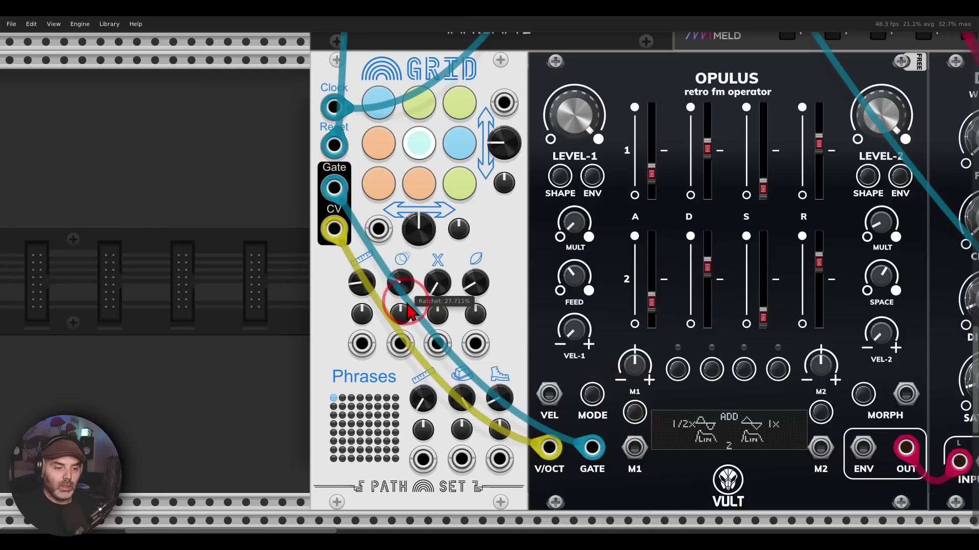
{"action": "mouse_move", "coordinate": [409, 315]}
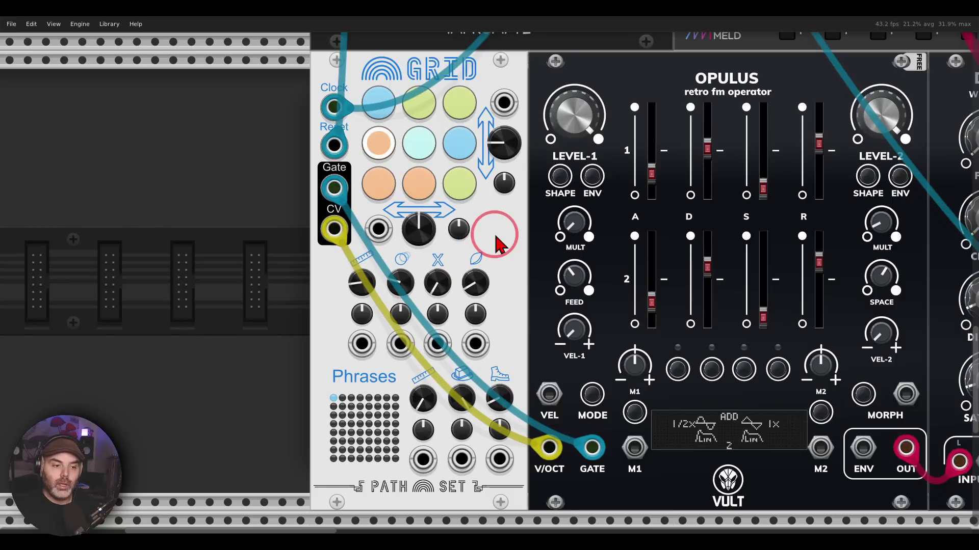
Step: Raise GRID's Mute to about 30% and further to about 80% so most steps are silenced
{"action": "mouse_move", "coordinate": [439, 284]}
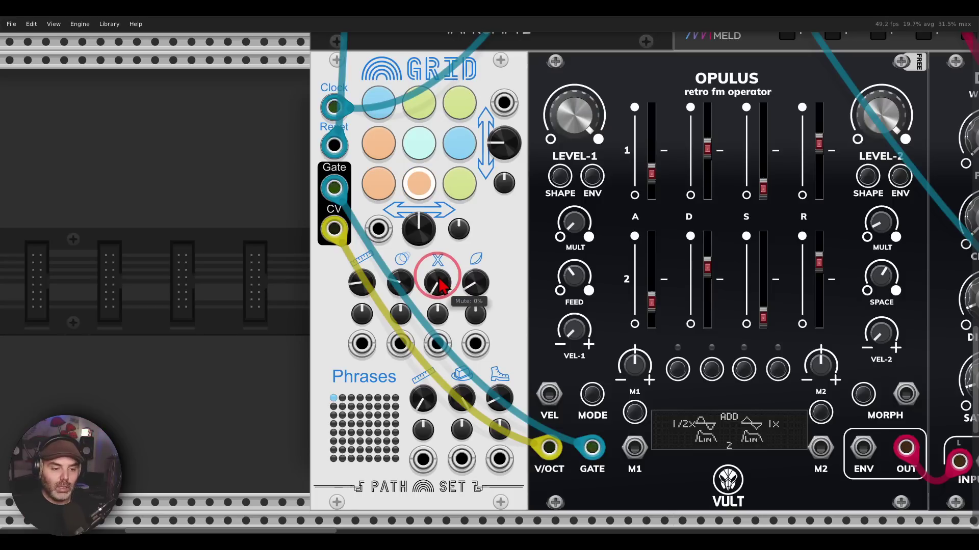
{"action": "left_click_drag", "start_coordinate": [439, 291], "coordinate": [443, 252]}
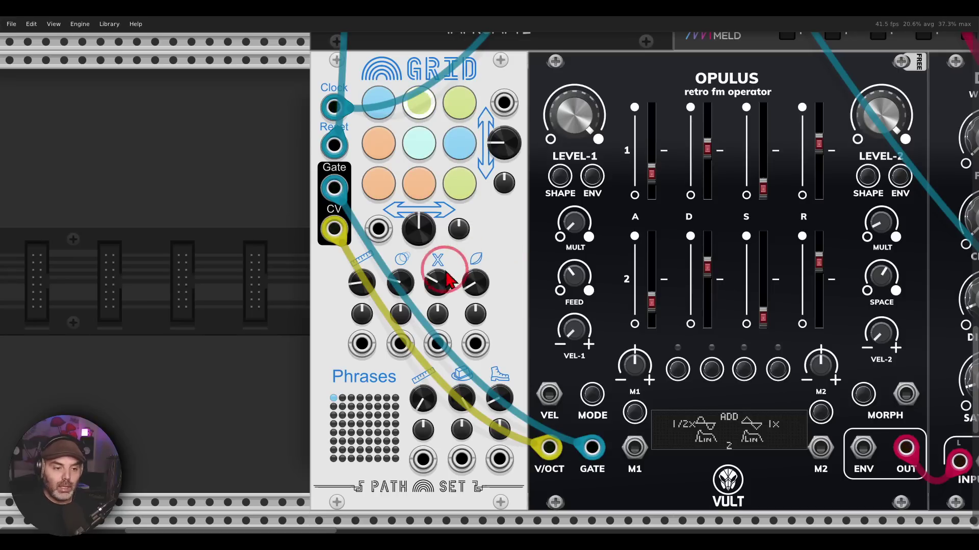
{"action": "mouse_move", "coordinate": [440, 290]}
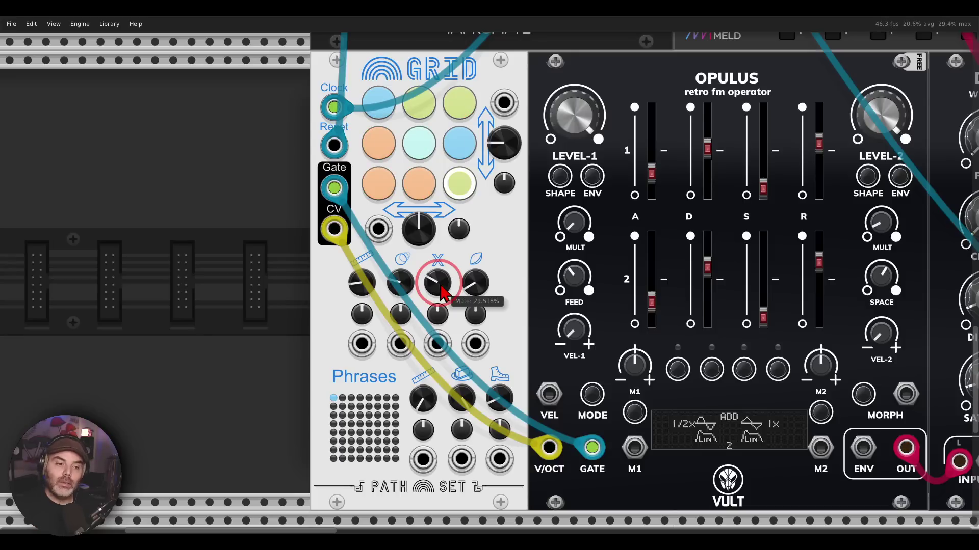
{"action": "mouse_move", "coordinate": [428, 244]}
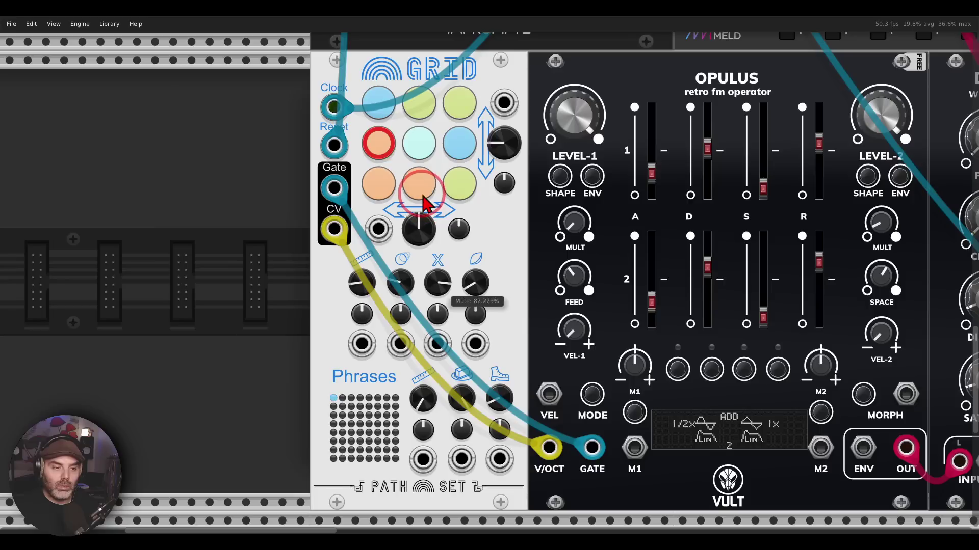
{"action": "scroll", "coordinate": [553, 240], "scroll_direction": "right", "scroll_amount": 10}
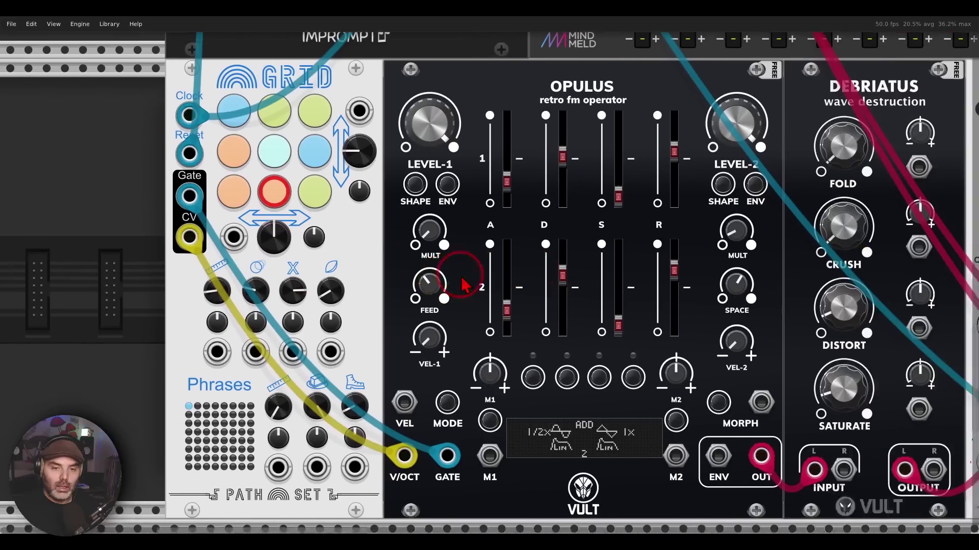
{"action": "left_click_drag", "start_coordinate": [763, 161], "coordinate": [755, 131]}
{"action": "left_click_drag", "start_coordinate": [144, 240], "coordinate": [672, 201]}
{"action": "left_click_drag", "start_coordinate": [513, 210], "coordinate": [509, 229]}
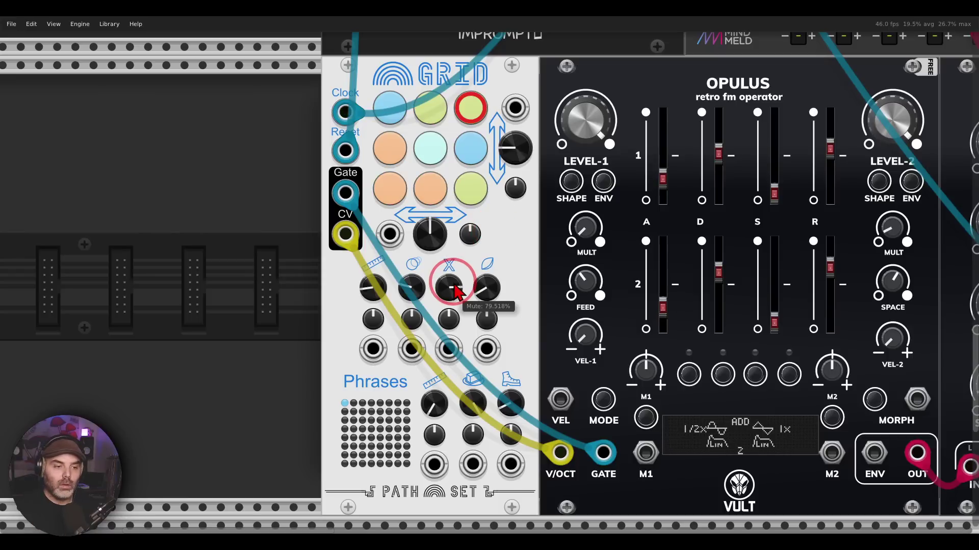
{"action": "left_click_drag", "start_coordinate": [455, 291], "coordinate": [502, 273]}
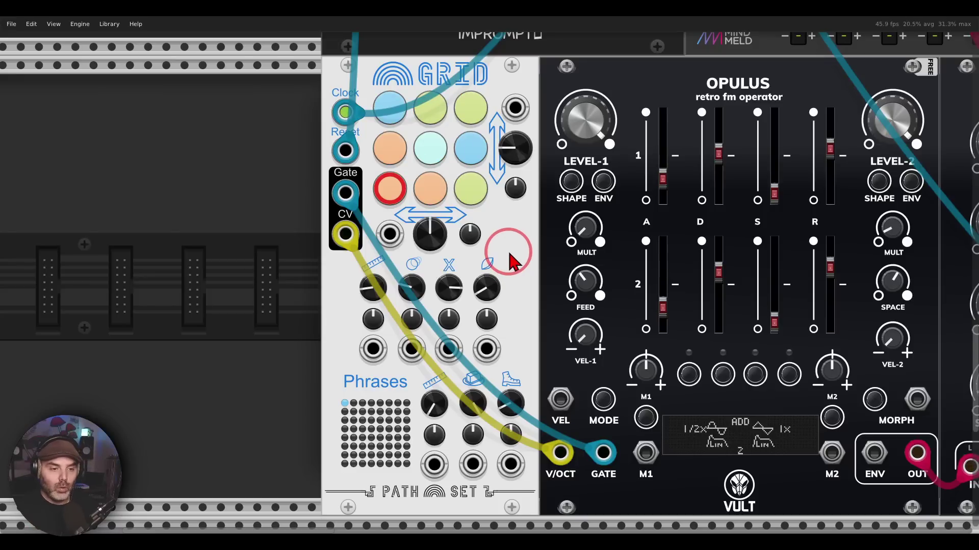
Step: Review the Astro Vibe and Feline filter chain and unmute its BASS channel on the mixer
{"action": "scroll", "coordinate": [617, 248], "scroll_direction": "down", "scroll_amount": 2}
{"action": "scroll", "coordinate": [606, 258], "scroll_direction": "up", "scroll_amount": 5}
{"action": "scroll", "coordinate": [614, 257], "scroll_direction": "up", "scroll_amount": 3}
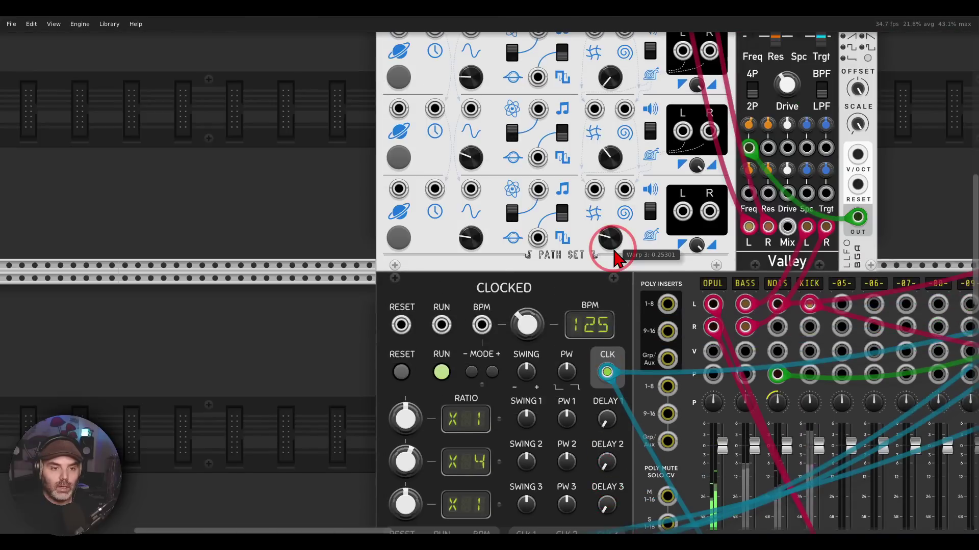
{"action": "scroll", "coordinate": [543, 341], "scroll_direction": "up", "scroll_amount": 3}
{"action": "scroll", "coordinate": [544, 340], "scroll_direction": "right", "scroll_amount": 3}
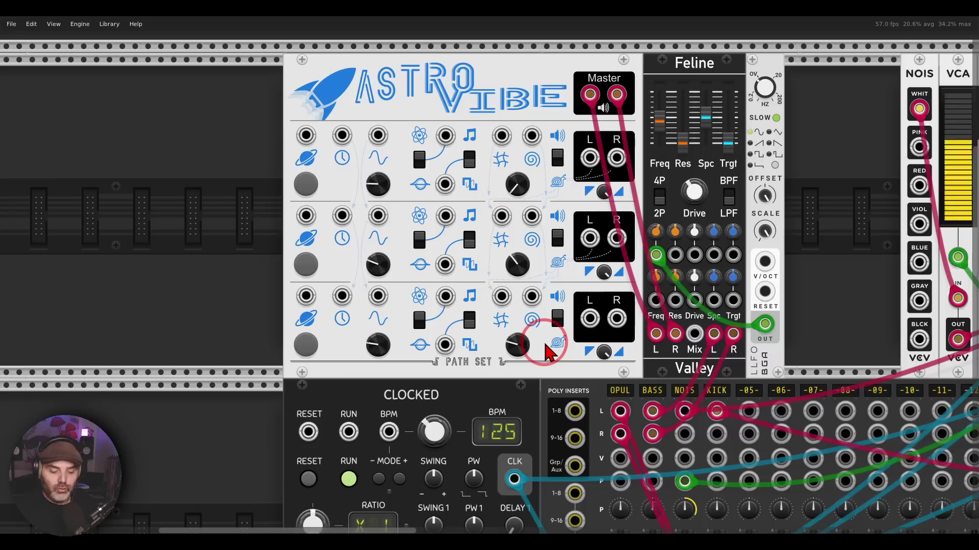
{"action": "mouse_move", "coordinate": [736, 43]}
{"action": "left_mouse_down"}
{"action": "mouse_move", "coordinate": [662, 64]}
{"action": "mouse_move", "coordinate": [737, 52]}
{"action": "left_mouse_up"}
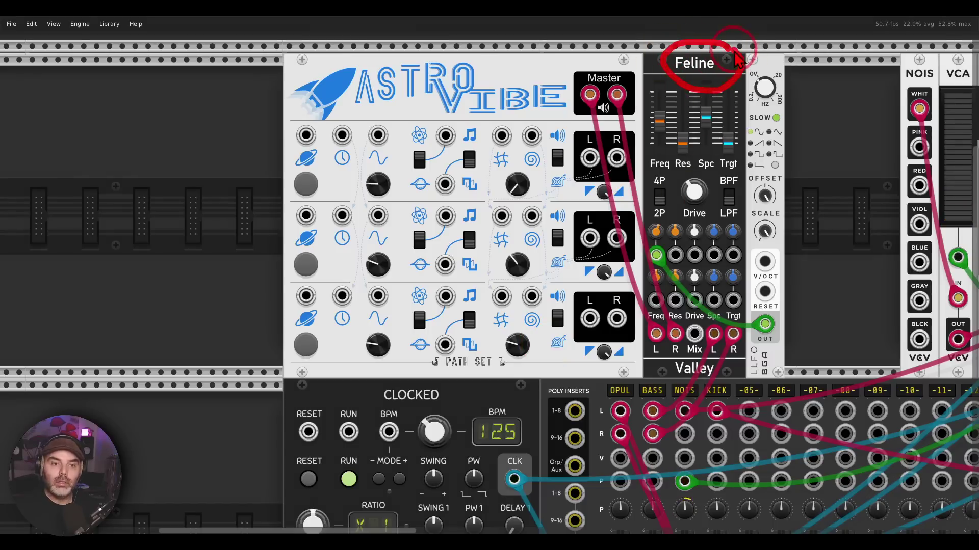
{"action": "scroll", "coordinate": [663, 357], "scroll_direction": "down", "scroll_amount": 5}
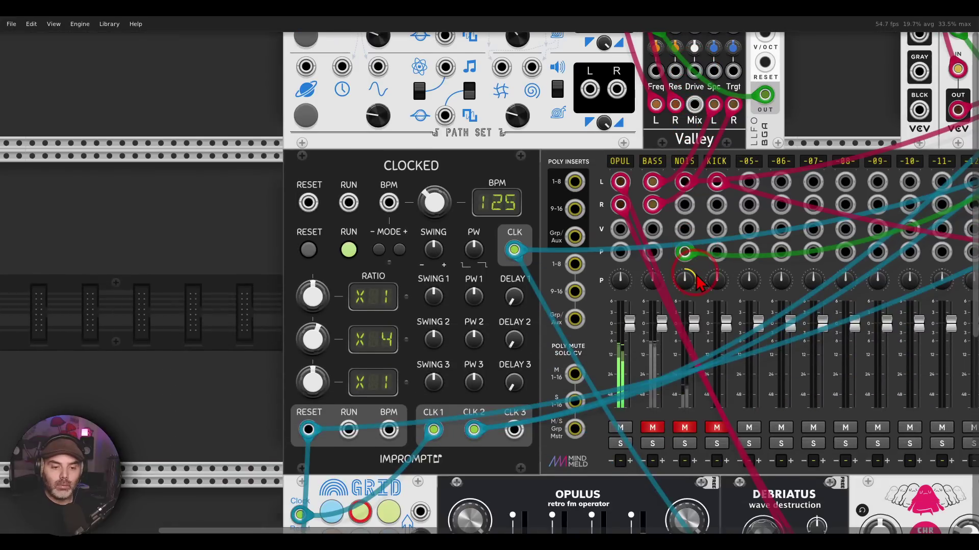
{"action": "left_click_drag", "start_coordinate": [675, 408], "coordinate": [661, 428]}
{"action": "left_click", "coordinate": [655, 427]}
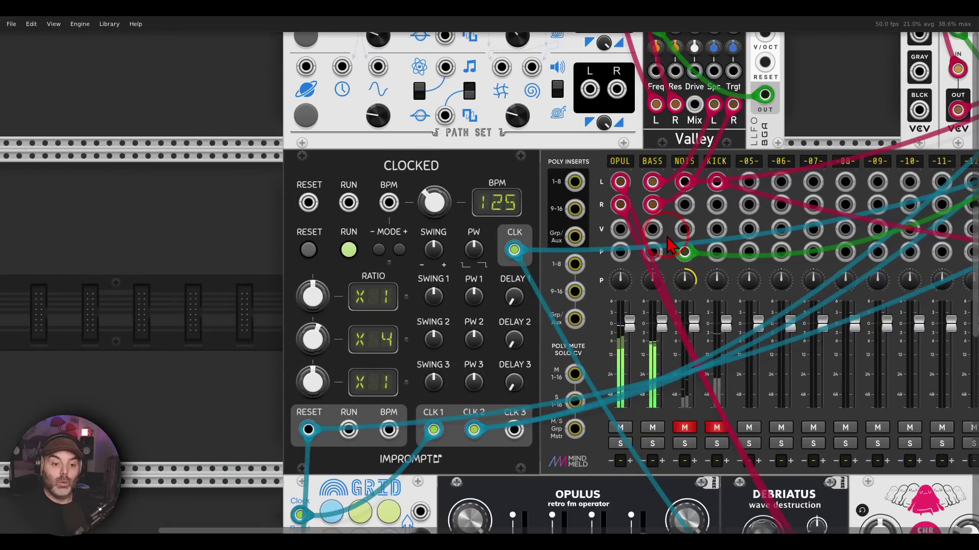
Step: Review the white noise, VCA, ADSR, Random and Cheese Grater chain and unmute its NOIS channel on the mixer
{"action": "scroll", "coordinate": [670, 238], "scroll_direction": "up", "scroll_amount": 5}
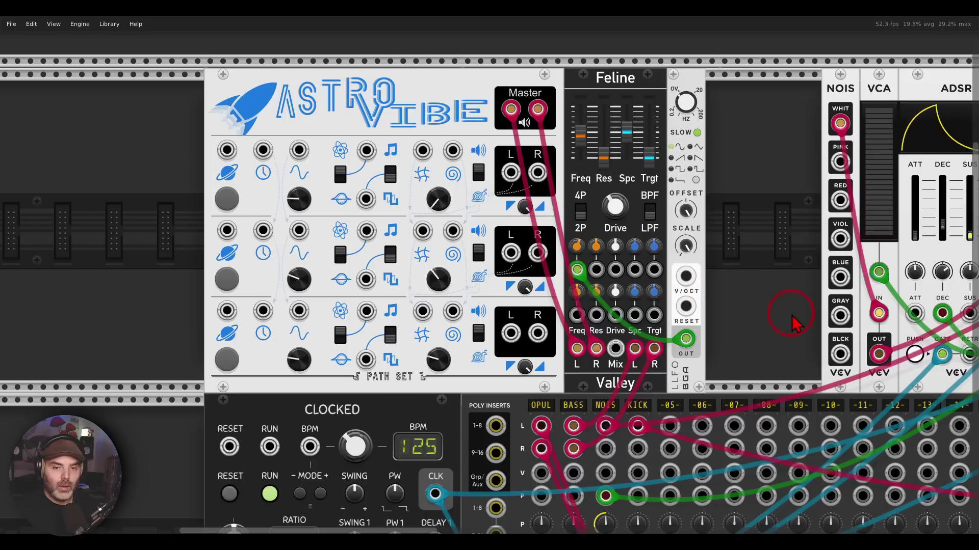
{"action": "left_click_drag", "start_coordinate": [791, 316], "coordinate": [296, 333]}
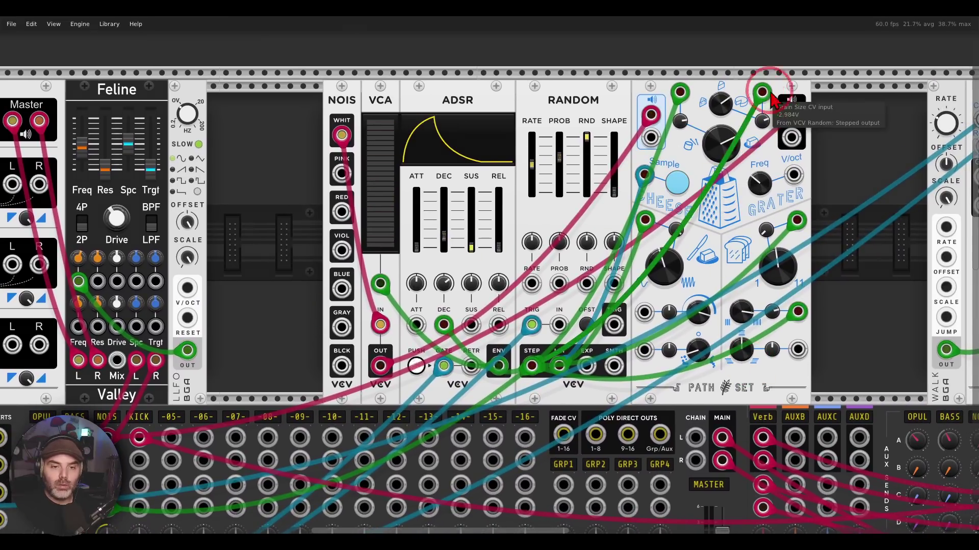
{"action": "mouse_move", "coordinate": [779, 71]}
{"action": "left_mouse_down"}
{"action": "mouse_move", "coordinate": [612, 91]}
{"action": "mouse_move", "coordinate": [826, 120]}
{"action": "mouse_move", "coordinate": [803, 77]}
{"action": "left_mouse_up"}
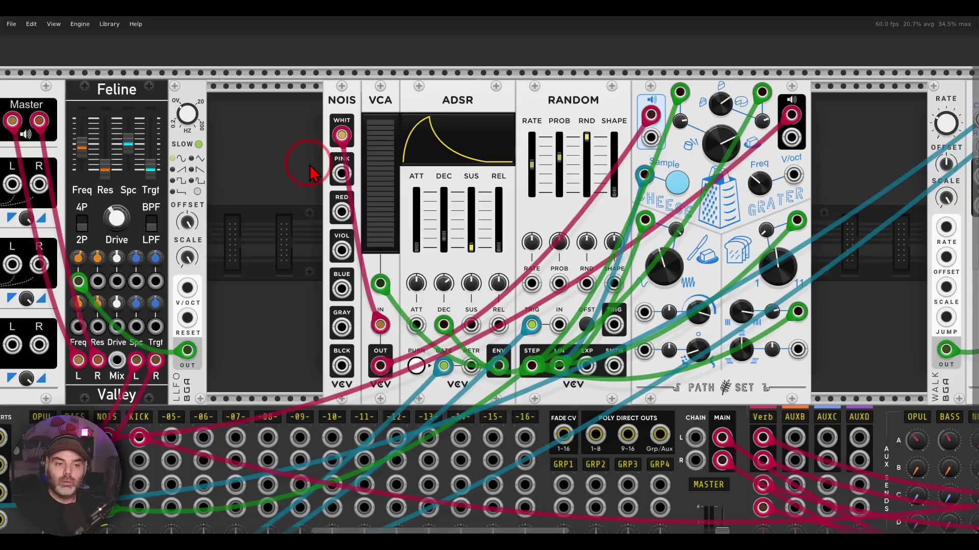
{"action": "scroll", "coordinate": [284, 262], "scroll_direction": "down", "scroll_amount": 5}
{"action": "scroll", "coordinate": [332, 296], "scroll_direction": "left", "scroll_amount": 5}
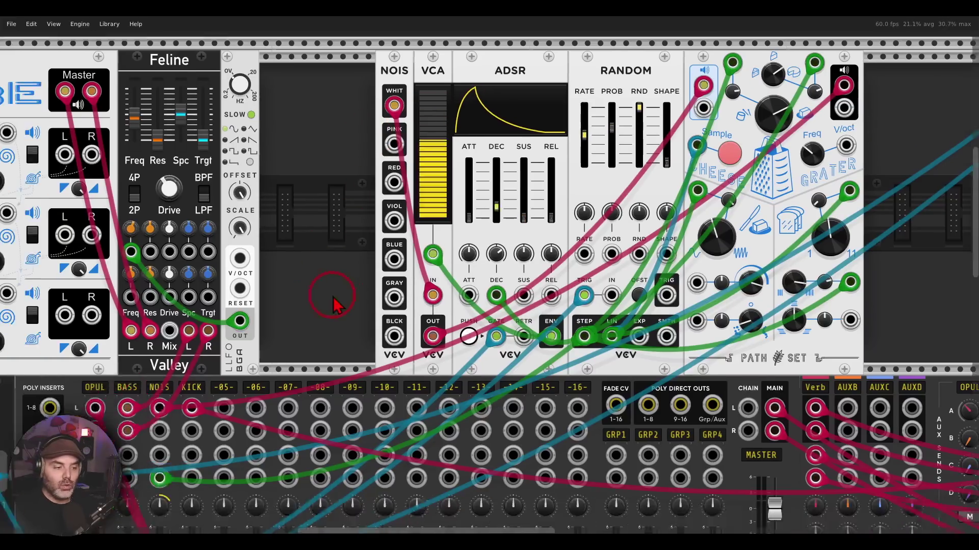
{"action": "left_click", "coordinate": [390, 470]}
{"action": "left_click", "coordinate": [390, 470]}
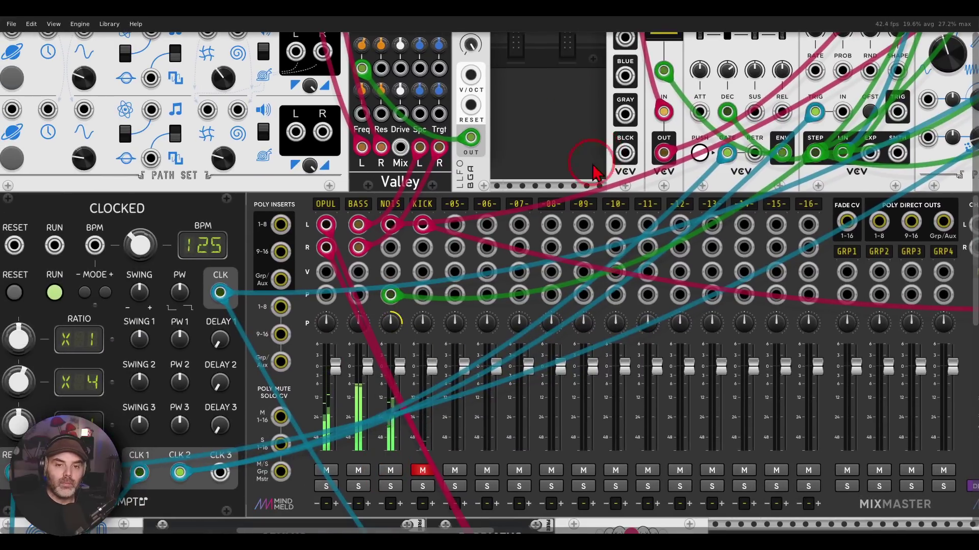
Step: Review the GRID, Trummor2, Delay, Chances and Comp drum chain and unmute its KICK channel on the mixer
{"action": "scroll", "coordinate": [595, 166], "scroll_direction": "up", "scroll_amount": 5}
{"action": "scroll", "coordinate": [595, 165], "scroll_direction": "right", "scroll_amount": 5}
{"action": "scroll", "coordinate": [492, 224], "scroll_direction": "up", "scroll_amount": 2}
{"action": "scroll", "coordinate": [492, 224], "scroll_direction": "left", "scroll_amount": 1}
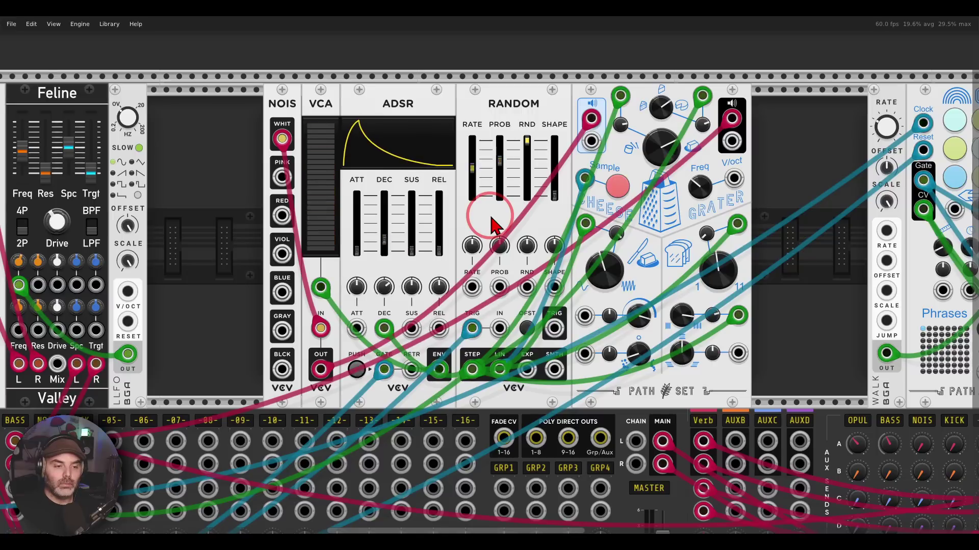
{"action": "left_click_drag", "start_coordinate": [831, 270], "coordinate": [213, 262]}
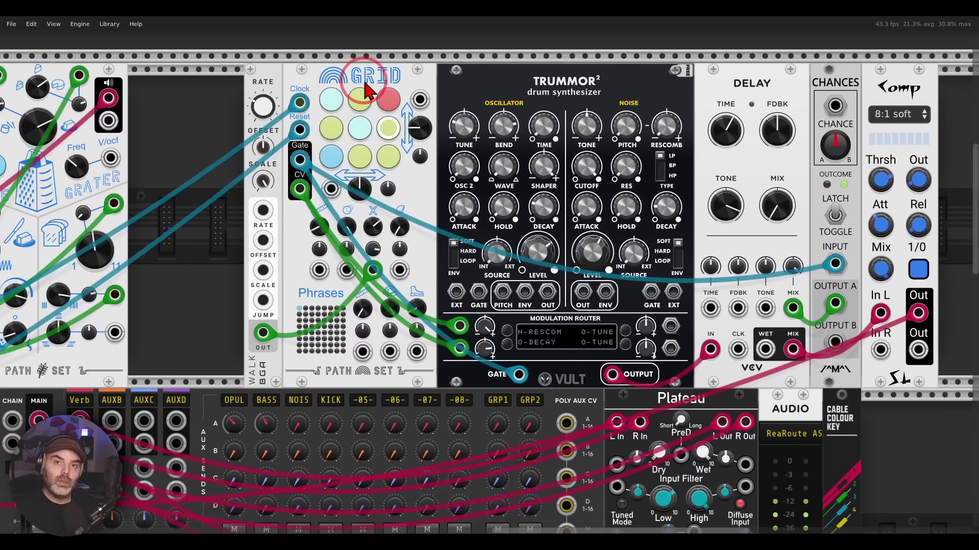
{"action": "mouse_move", "coordinate": [594, 60]}
{"action": "left_mouse_down"}
{"action": "mouse_move", "coordinate": [571, 128]}
{"action": "mouse_move", "coordinate": [611, 75]}
{"action": "left_mouse_up"}
{"action": "mouse_move", "coordinate": [306, 171]}
{"action": "left_mouse_down"}
{"action": "mouse_move", "coordinate": [283, 173]}
{"action": "mouse_move", "coordinate": [292, 207]}
{"action": "mouse_move", "coordinate": [307, 182]}
{"action": "mouse_move", "coordinate": [453, 330]}
{"action": "mouse_move", "coordinate": [423, 312]}
{"action": "mouse_move", "coordinate": [439, 331]}
{"action": "mouse_move", "coordinate": [430, 351]}
{"action": "left_mouse_up"}
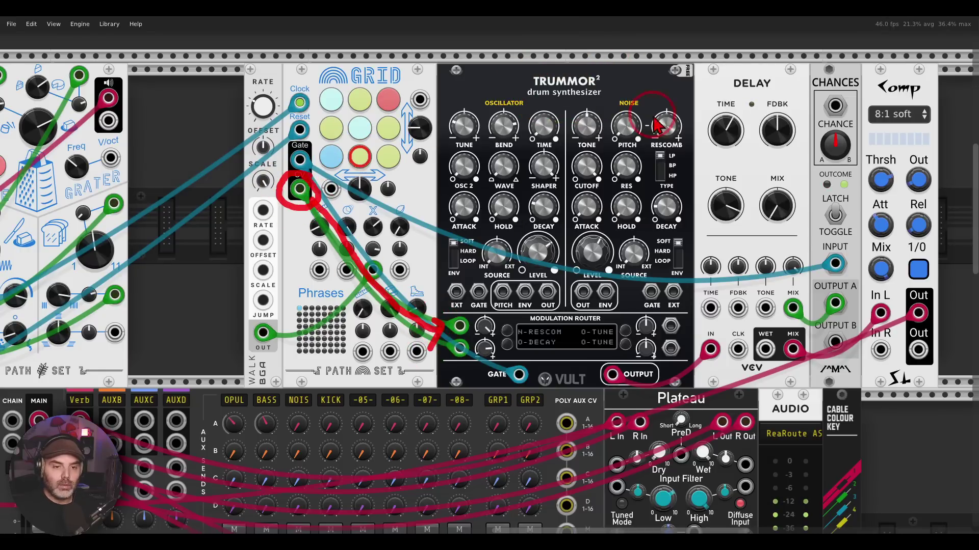
{"action": "mouse_move", "coordinate": [663, 128]}
{"action": "left_mouse_down"}
{"action": "mouse_move", "coordinate": [671, 108]}
{"action": "mouse_move", "coordinate": [620, 152]}
{"action": "mouse_move", "coordinate": [672, 138]}
{"action": "mouse_move", "coordinate": [663, 120]}
{"action": "mouse_move", "coordinate": [654, 128]}
{"action": "left_mouse_up"}
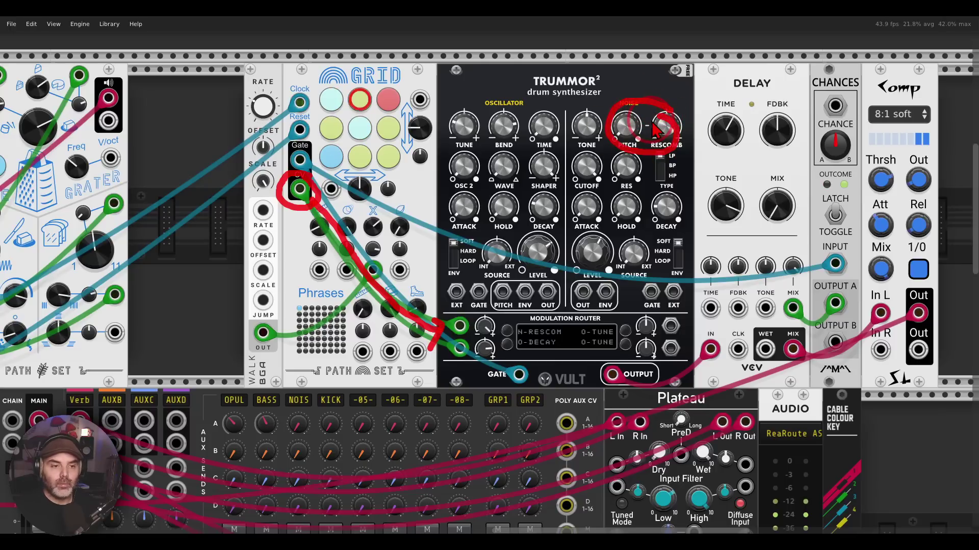
{"action": "mouse_move", "coordinate": [558, 161]}
{"action": "left_mouse_down"}
{"action": "mouse_move", "coordinate": [544, 177]}
{"action": "mouse_move", "coordinate": [572, 176]}
{"action": "mouse_move", "coordinate": [545, 217]}
{"action": "mouse_move", "coordinate": [560, 199]}
{"action": "left_mouse_up"}
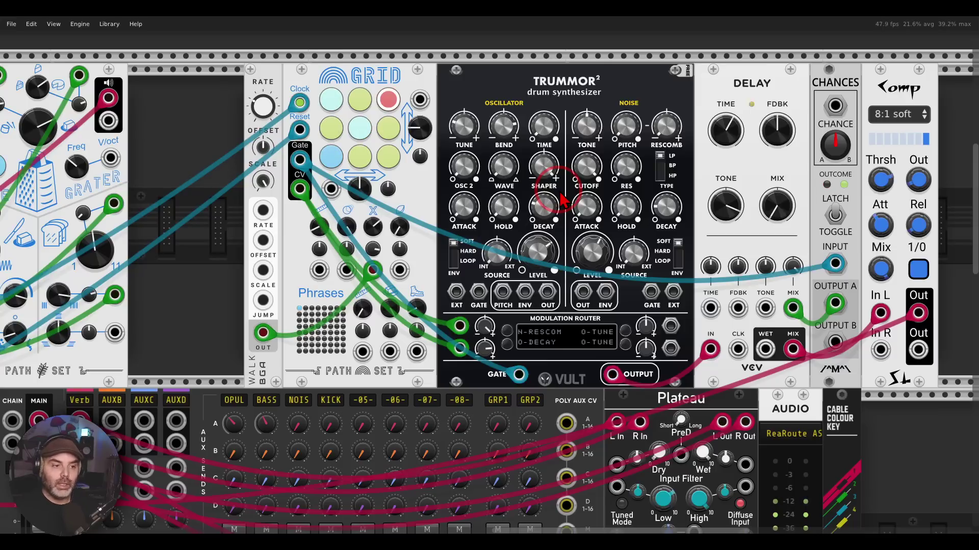
{"action": "left_click_drag", "start_coordinate": [532, 176], "coordinate": [528, 204]}
{"action": "left_click", "coordinate": [414, 182]}
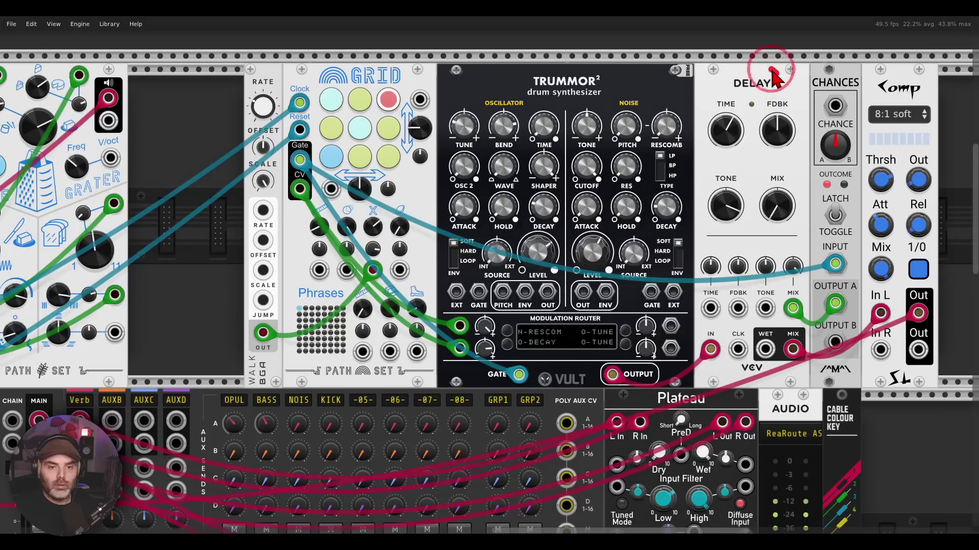
{"action": "mouse_move", "coordinate": [773, 76]}
{"action": "left_mouse_down"}
{"action": "mouse_move", "coordinate": [771, 65]}
{"action": "mouse_move", "coordinate": [846, 62]}
{"action": "mouse_move", "coordinate": [861, 133]}
{"action": "mouse_move", "coordinate": [852, 91]}
{"action": "left_mouse_up"}
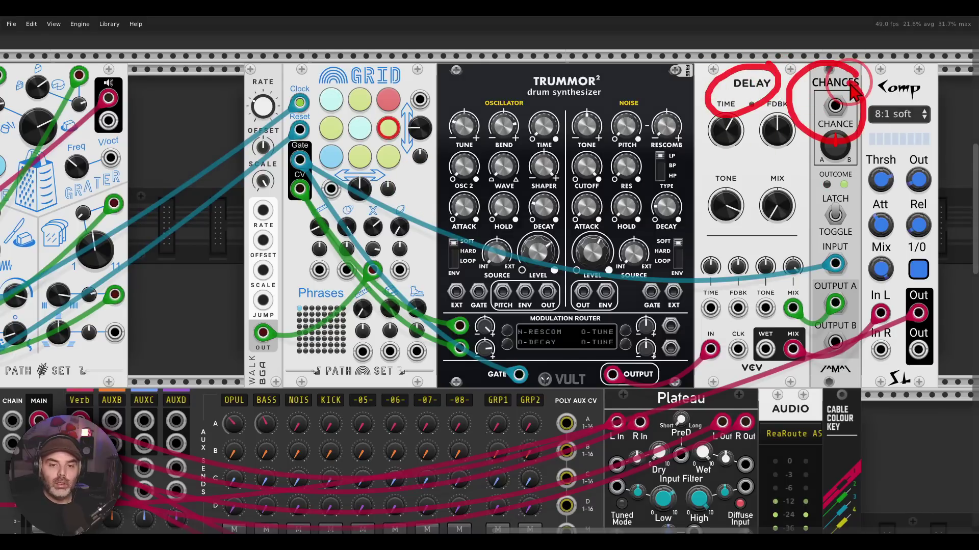
Step: Return to the Opulus voice, raise its Osc 1 Frequency Multiplier to 8x and bring it back to 1/2x
{"action": "scroll", "coordinate": [258, 338], "scroll_direction": "down", "scroll_amount": 5}
{"action": "scroll", "coordinate": [258, 339], "scroll_direction": "left", "scroll_amount": 10}
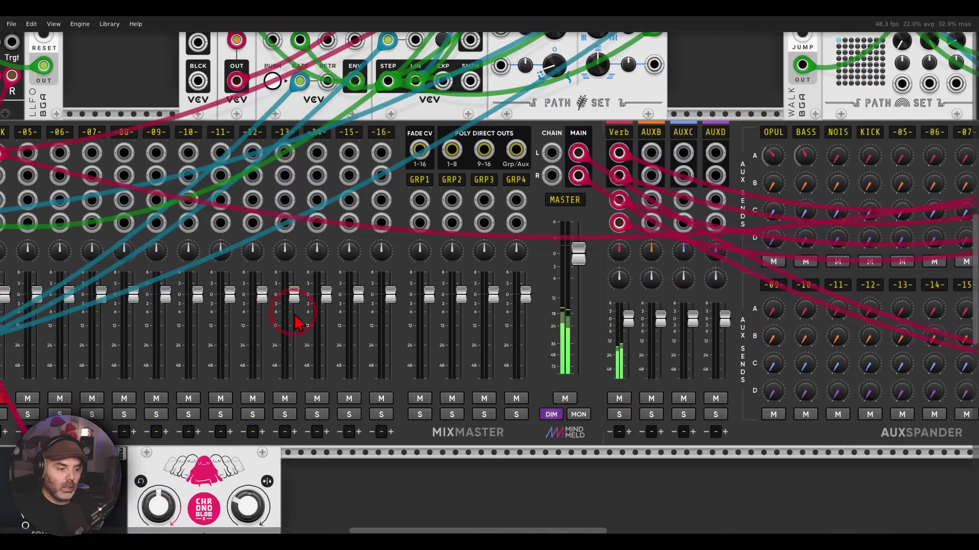
{"action": "scroll", "coordinate": [297, 322], "scroll_direction": "down", "scroll_amount": 2}
{"action": "scroll", "coordinate": [297, 322], "scroll_direction": "left", "scroll_amount": 8}
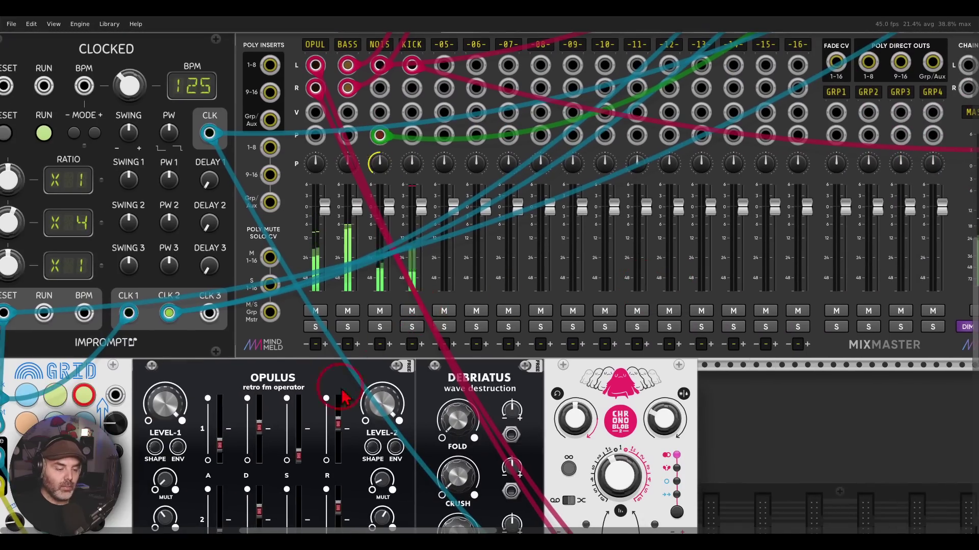
{"action": "scroll", "coordinate": [342, 396], "scroll_direction": "down", "scroll_amount": 5}
{"action": "scroll", "coordinate": [342, 397], "scroll_direction": "left", "scroll_amount": 5}
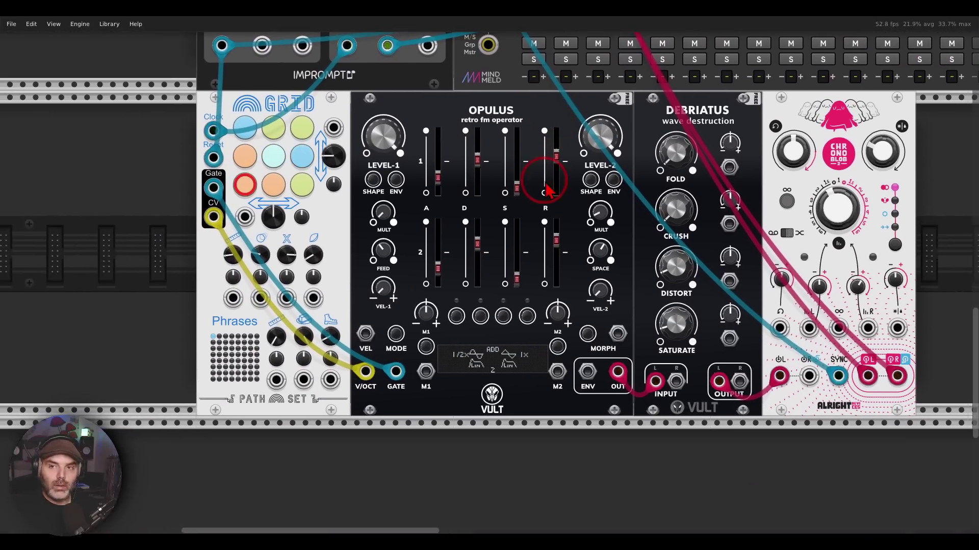
{"action": "scroll", "coordinate": [548, 191], "scroll_direction": "up", "scroll_amount": 3}
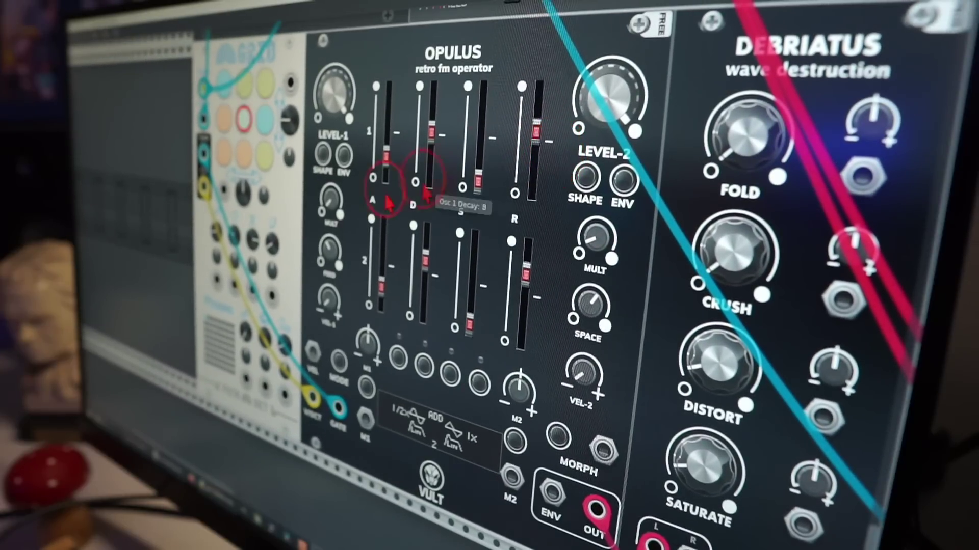
{"action": "left_click_drag", "start_coordinate": [334, 204], "coordinate": [333, 114]}
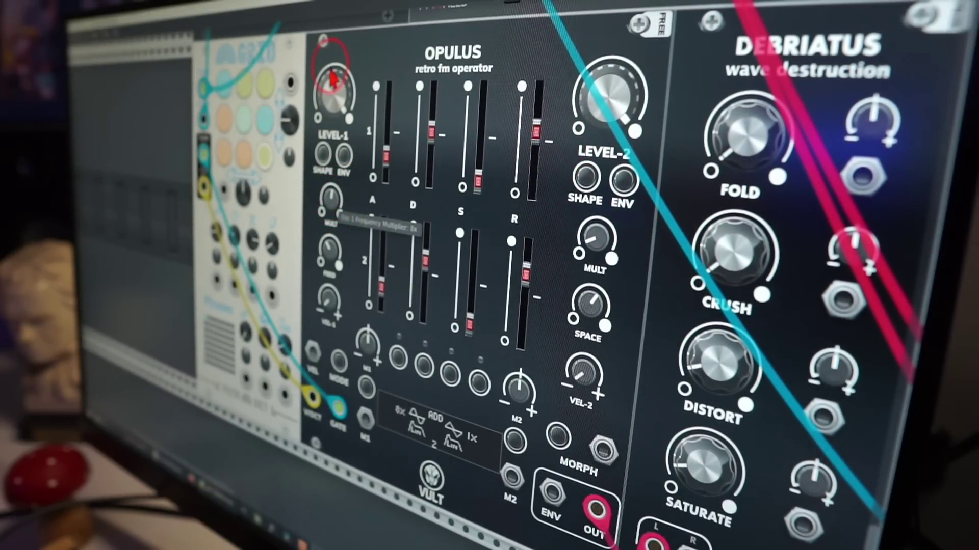
{"action": "left_click_drag", "start_coordinate": [327, 208], "coordinate": [331, 237]}
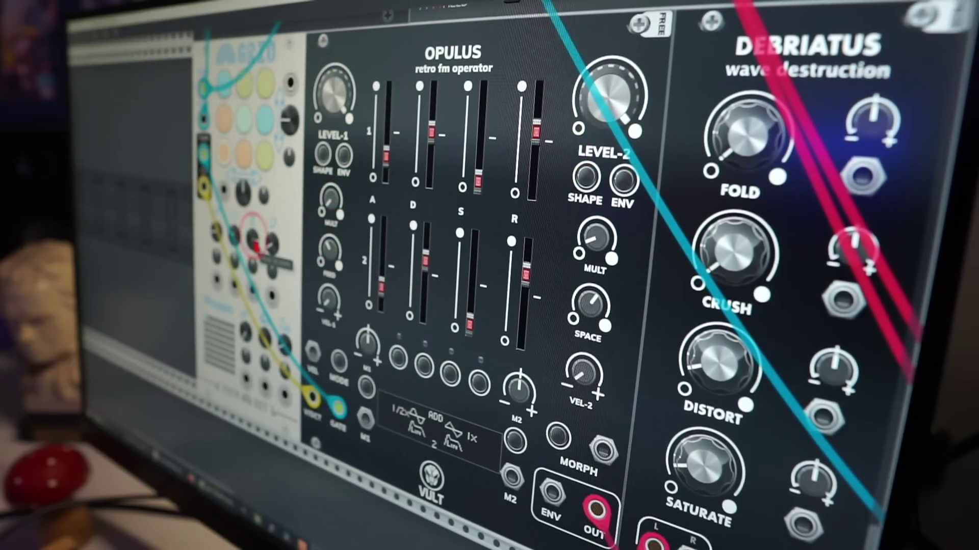
Step: Vary GRID's Ratchet amount and Opulus's Osc 1 Frequency Multiplier while the full patch plays
{"action": "left_click_drag", "start_coordinate": [594, 239], "coordinate": [593, 267]}
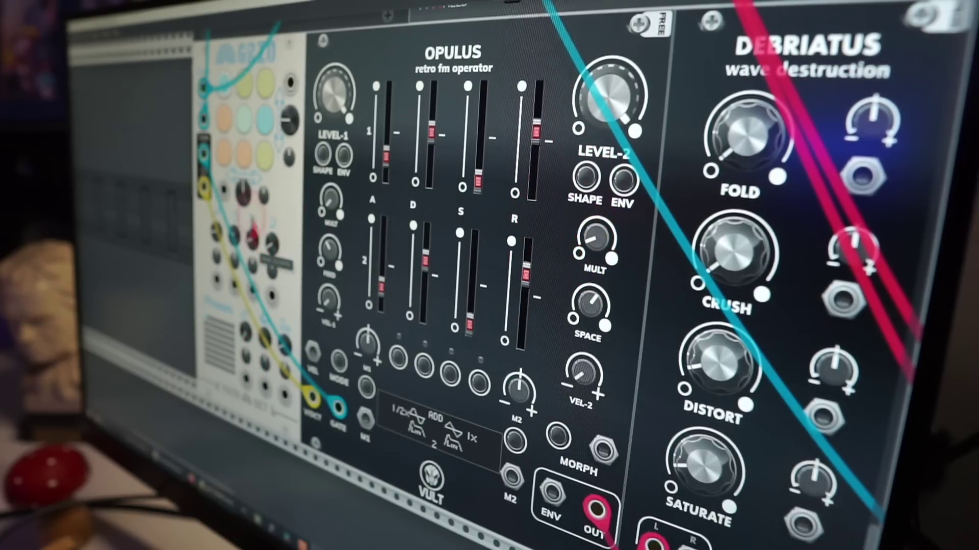
{"action": "left_click", "coordinate": [251, 107]}
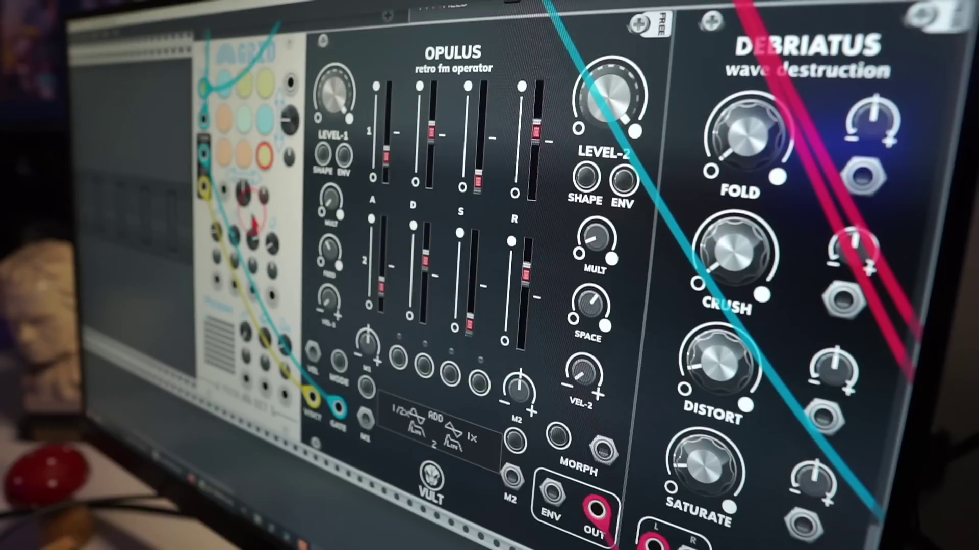
{"action": "left_click", "coordinate": [253, 242]}
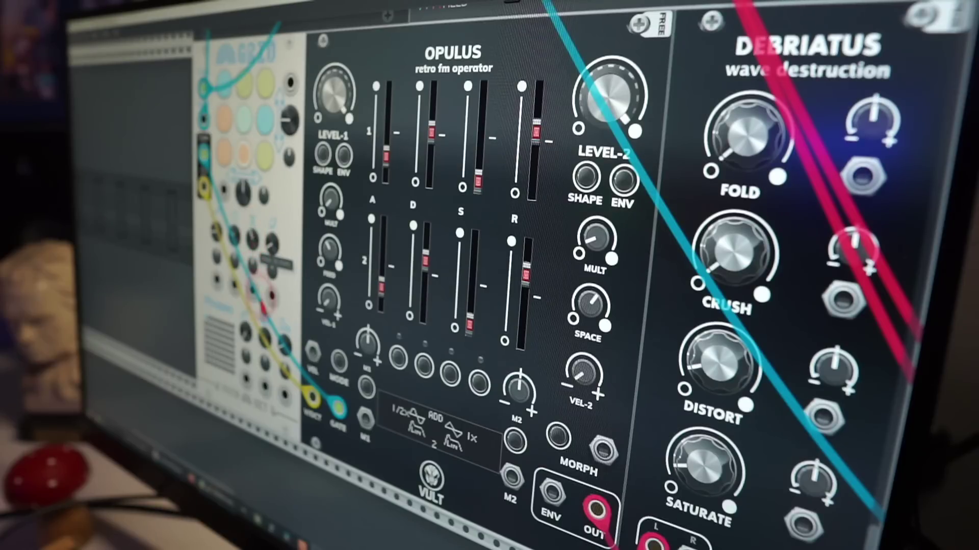
{"action": "left_click", "coordinate": [281, 386]}
{"action": "left_click", "coordinate": [329, 200]}
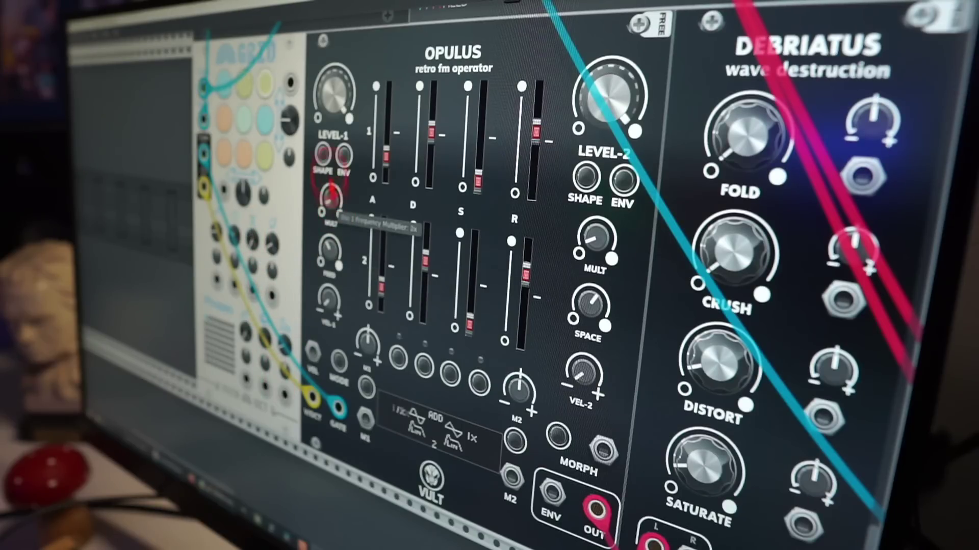
{"action": "left_click", "coordinate": [330, 91]}
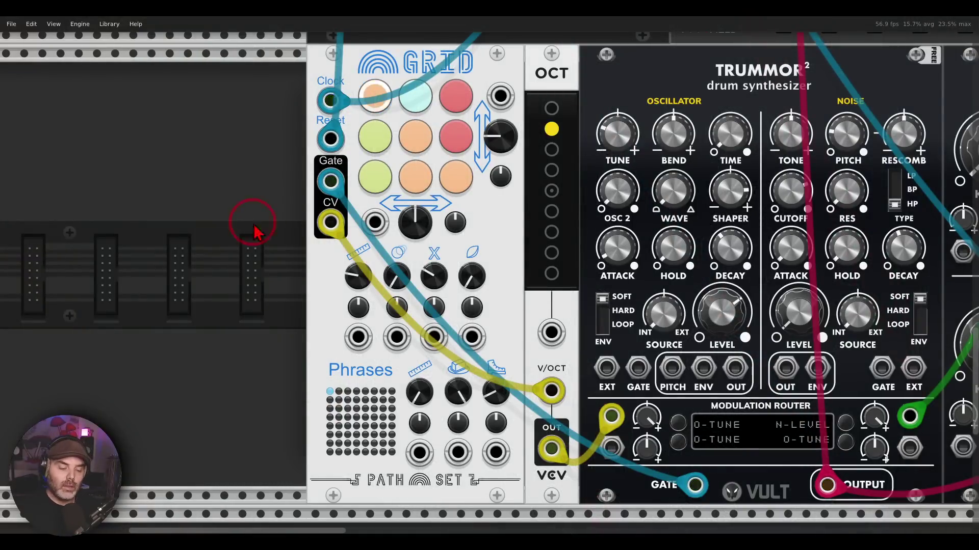
Step: Examine the Phrases section of the GRID beside OCT and the Trummor2 voice it sequences through the mixer's TRMD channel
{"action": "mouse_move", "coordinate": [385, 359]}
{"action": "left_mouse_down"}
{"action": "mouse_move", "coordinate": [311, 393]}
{"action": "mouse_move", "coordinate": [337, 464]}
{"action": "mouse_move", "coordinate": [411, 413]}
{"action": "mouse_move", "coordinate": [403, 365]}
{"action": "left_mouse_up"}
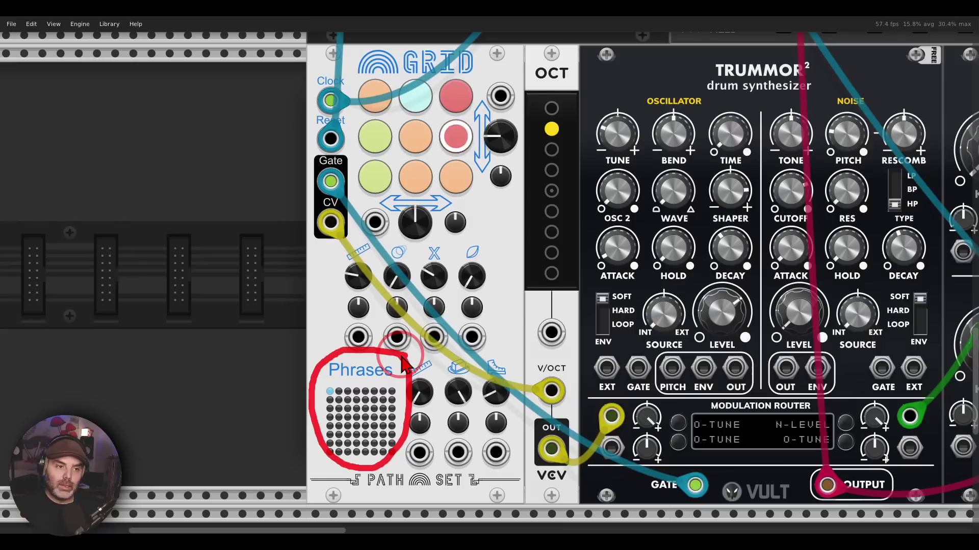
{"action": "key", "text": "Escape"}
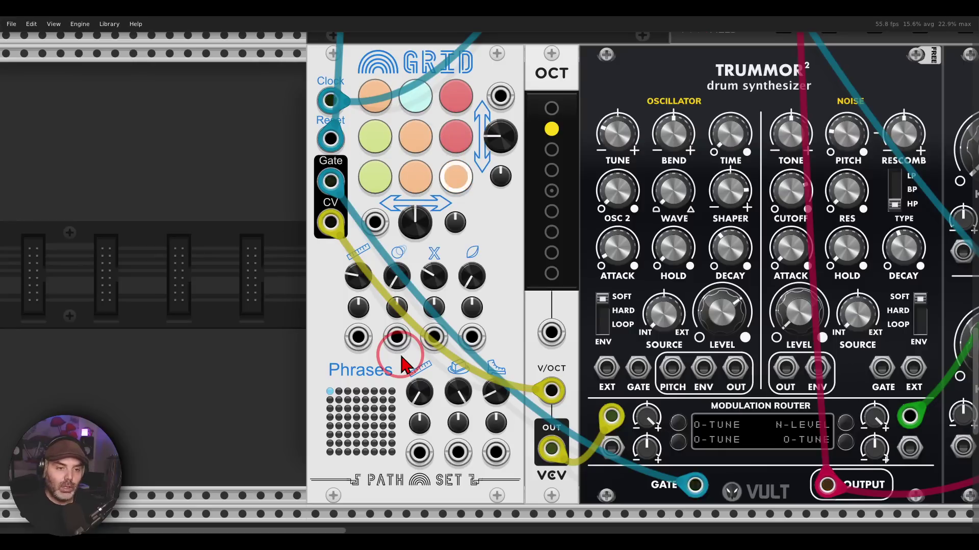
{"action": "scroll", "coordinate": [706, 227], "scroll_direction": "right", "scroll_amount": 3}
{"action": "scroll", "coordinate": [706, 227], "scroll_direction": "up", "scroll_amount": 1}
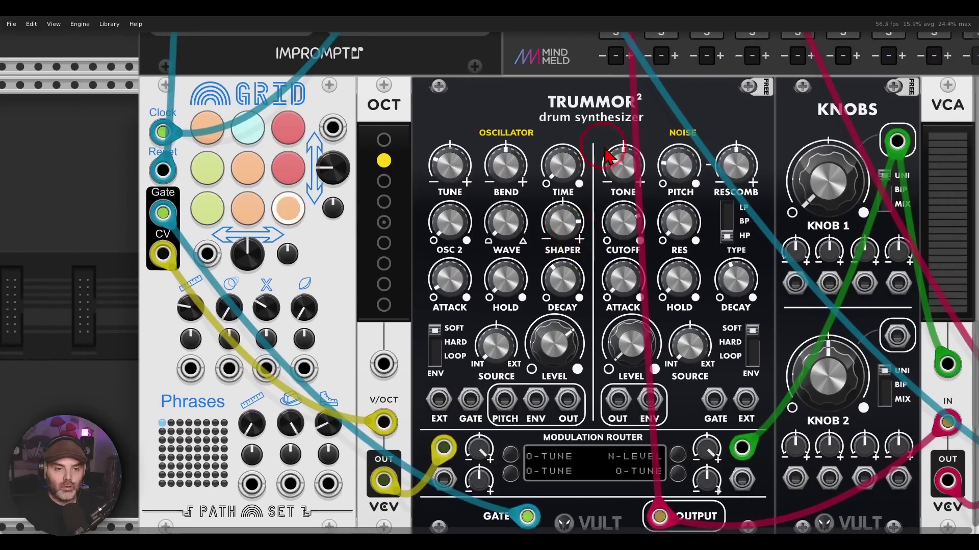
{"action": "mouse_move", "coordinate": [653, 71]}
{"action": "left_mouse_down"}
{"action": "mouse_move", "coordinate": [576, 168]}
{"action": "mouse_move", "coordinate": [657, 82]}
{"action": "left_mouse_up"}
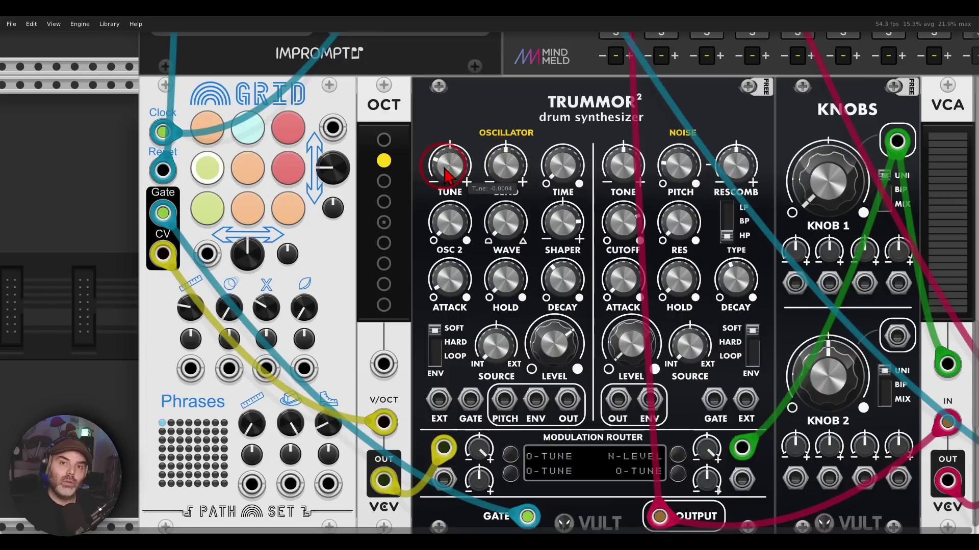
{"action": "scroll", "coordinate": [397, 263], "scroll_direction": "up", "scroll_amount": 4}
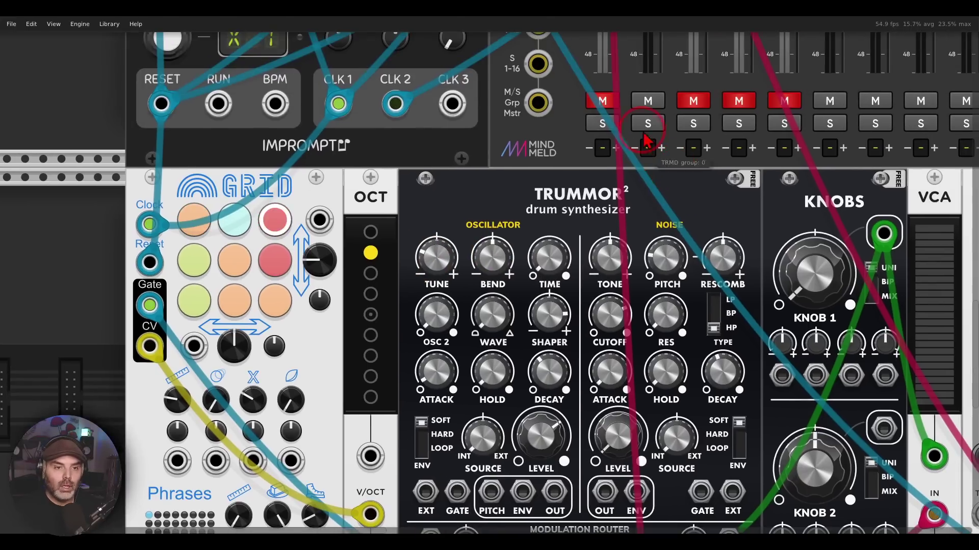
{"action": "left_click_drag", "start_coordinate": [396, 261], "coordinate": [623, 129]}
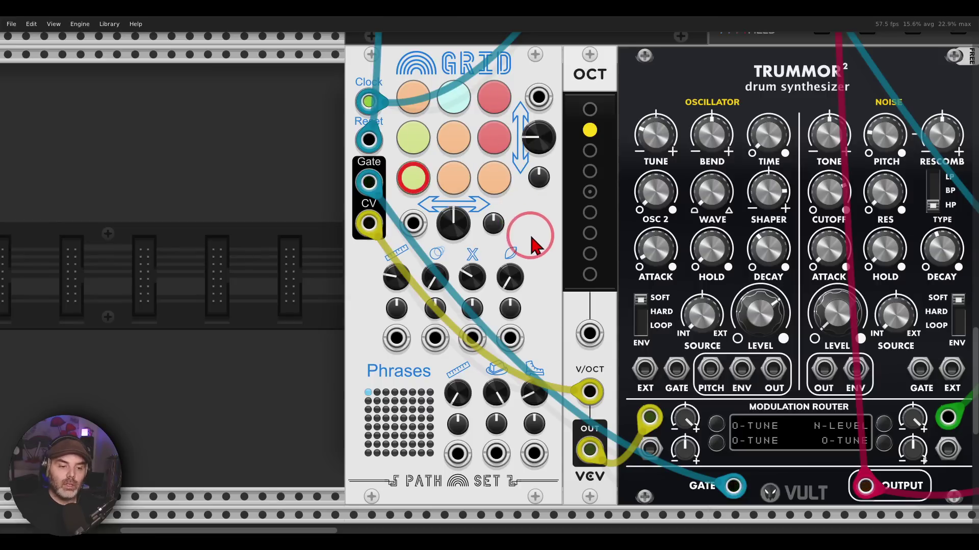
Step: Set GRID's phrase length to 2 phrases and lower its Phrase Consistency slightly below 1
{"action": "left_click_drag", "start_coordinate": [533, 260], "coordinate": [553, 174]}
{"action": "scroll", "coordinate": [498, 313], "scroll_direction": "up", "scroll_amount": 2}
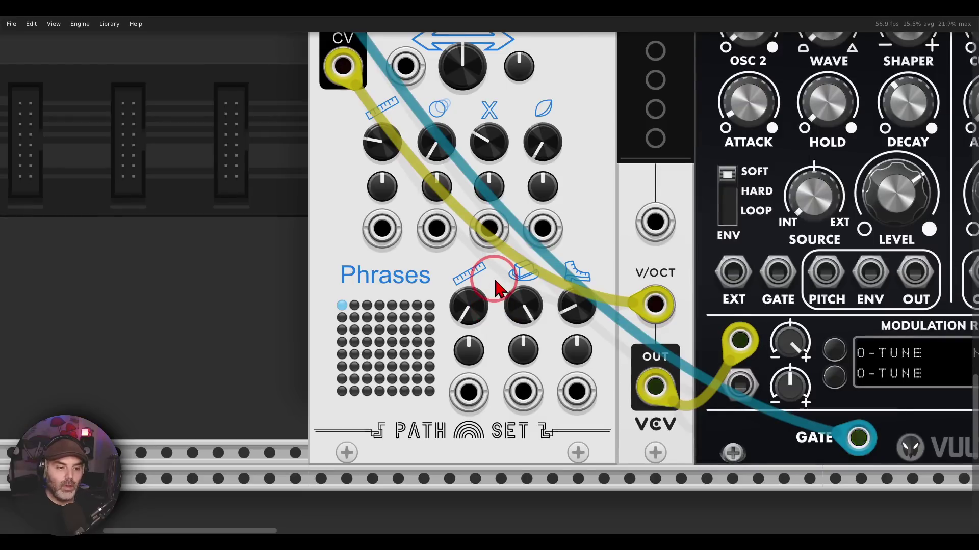
{"action": "mouse_move", "coordinate": [474, 304]}
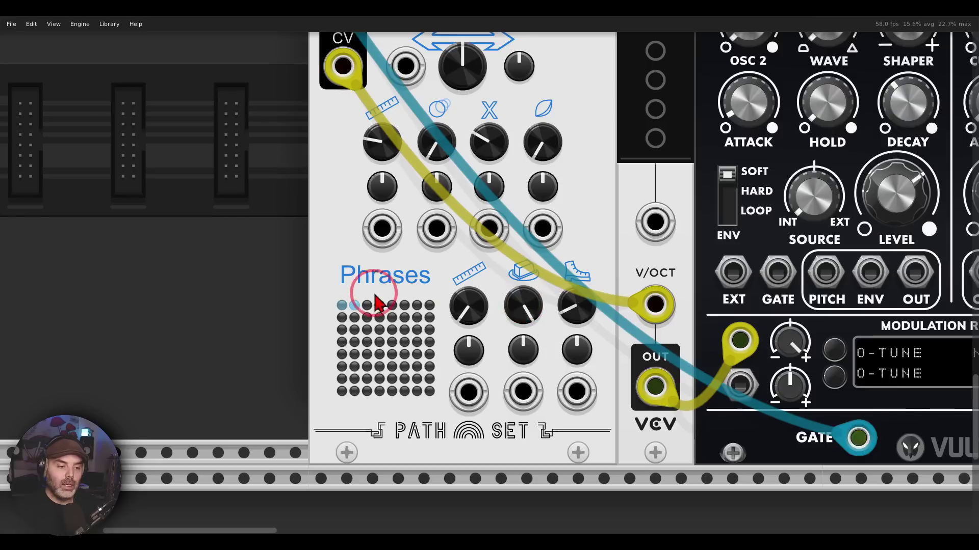
{"action": "left_click_drag", "start_coordinate": [367, 303], "coordinate": [372, 295]}
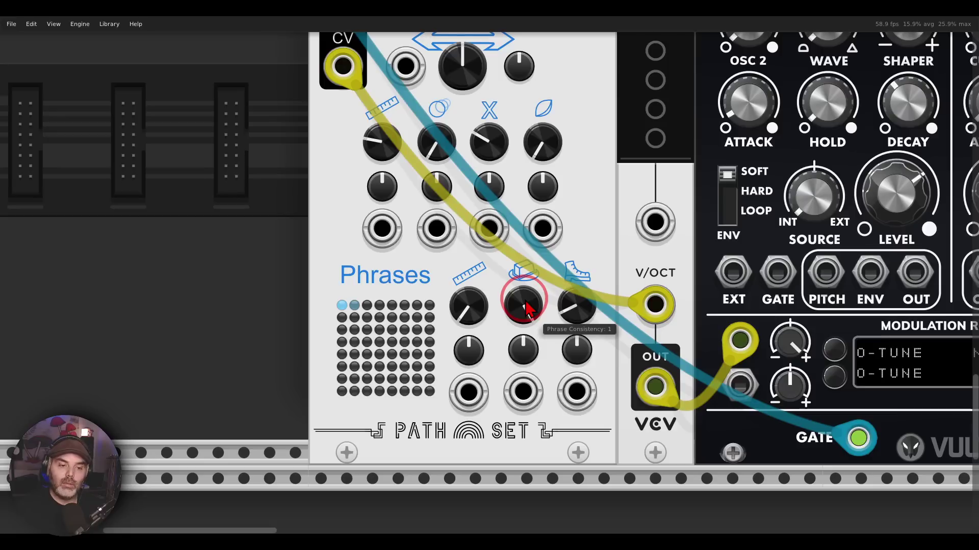
{"action": "left_click_drag", "start_coordinate": [525, 306], "coordinate": [502, 306]}
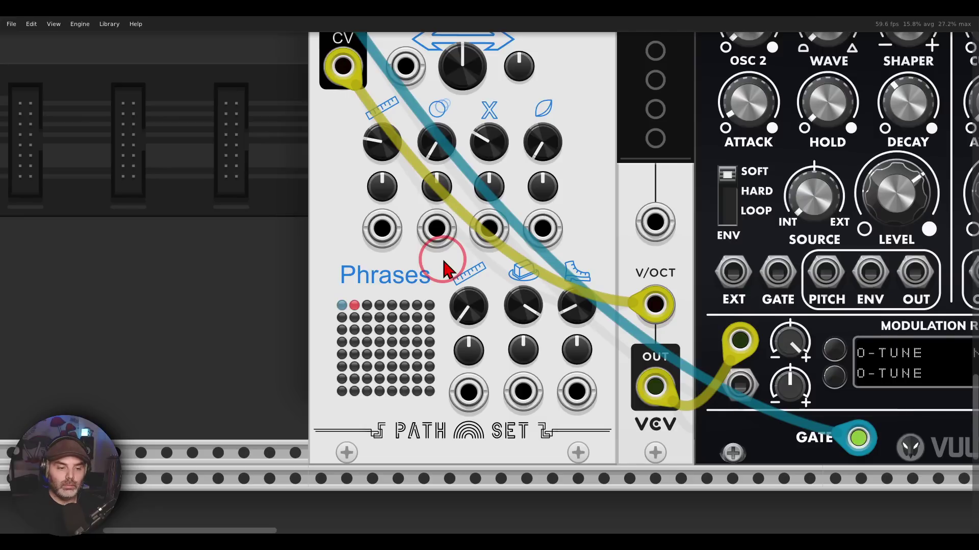
Step: Extend GRID to 4 phrases, raise the boot-marked phrase setting slightly and lower Phrase Consistency further
{"action": "mouse_move", "coordinate": [579, 312]}
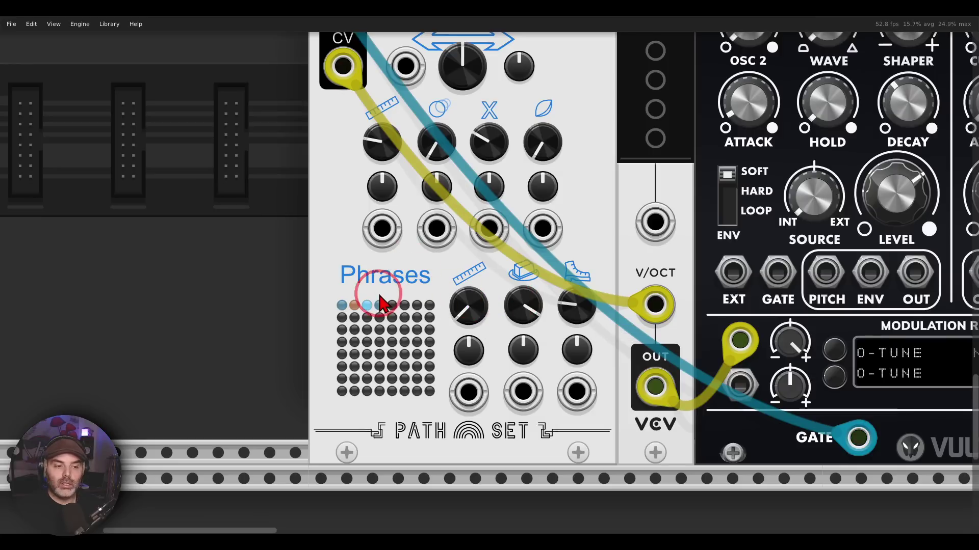
{"action": "left_click_drag", "start_coordinate": [515, 303], "coordinate": [520, 277]}
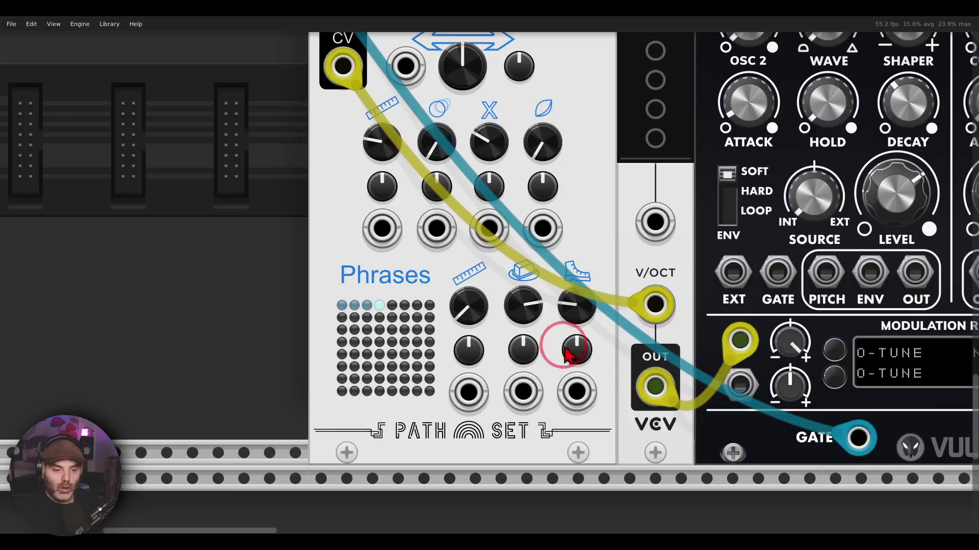
{"action": "mouse_move", "coordinate": [596, 371]}
{"action": "left_mouse_down"}
{"action": "mouse_move", "coordinate": [525, 361]}
{"action": "mouse_move", "coordinate": [443, 403]}
{"action": "mouse_move", "coordinate": [606, 416]}
{"action": "mouse_move", "coordinate": [581, 372]}
{"action": "left_mouse_up"}
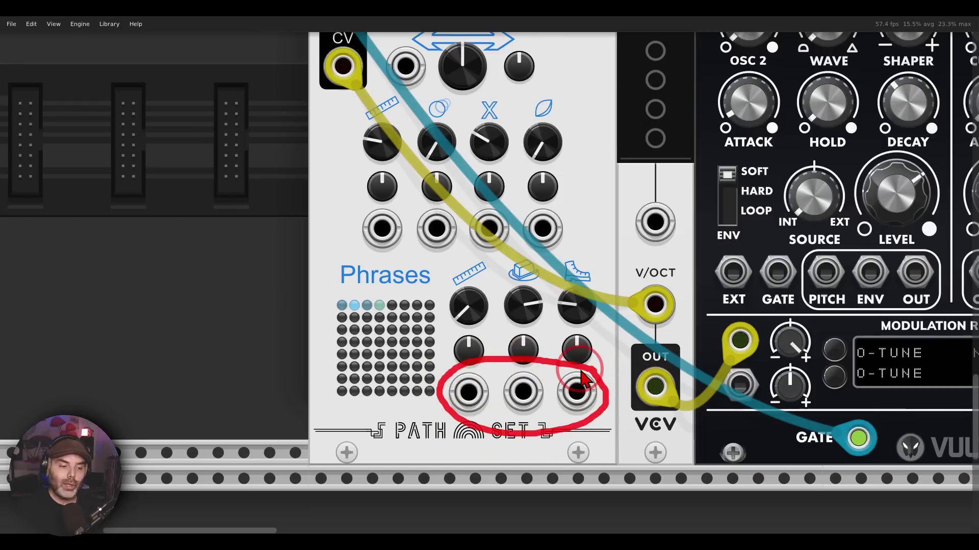
{"action": "mouse_move", "coordinate": [433, 292]}
{"action": "left_mouse_down"}
{"action": "mouse_move", "coordinate": [328, 323]}
{"action": "mouse_move", "coordinate": [446, 390]}
{"action": "mouse_move", "coordinate": [426, 292]}
{"action": "left_mouse_up"}
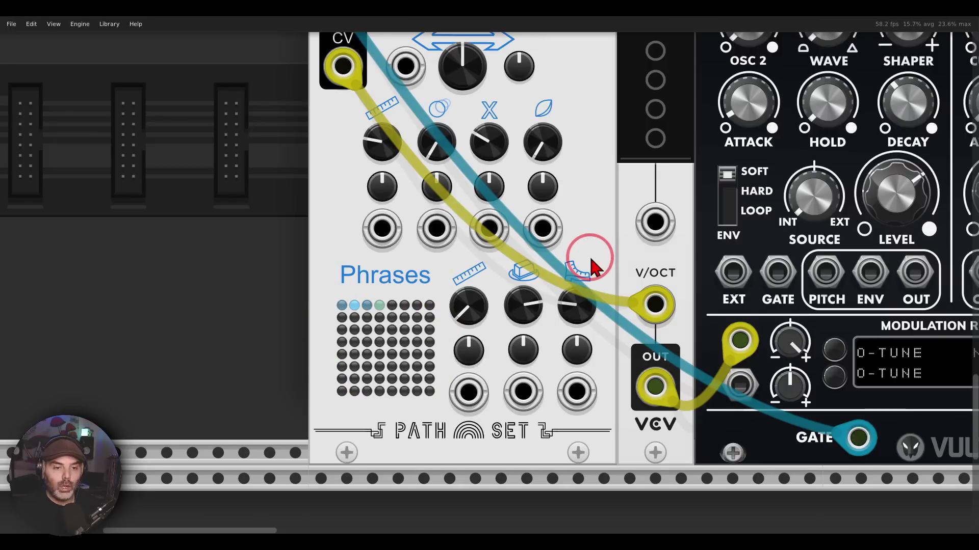
Step: Examine how Knob 1 of the KNOBS module is routed to Trummor2's modulation input and the VCA
{"action": "scroll", "coordinate": [589, 255], "scroll_direction": "down", "scroll_amount": 5}
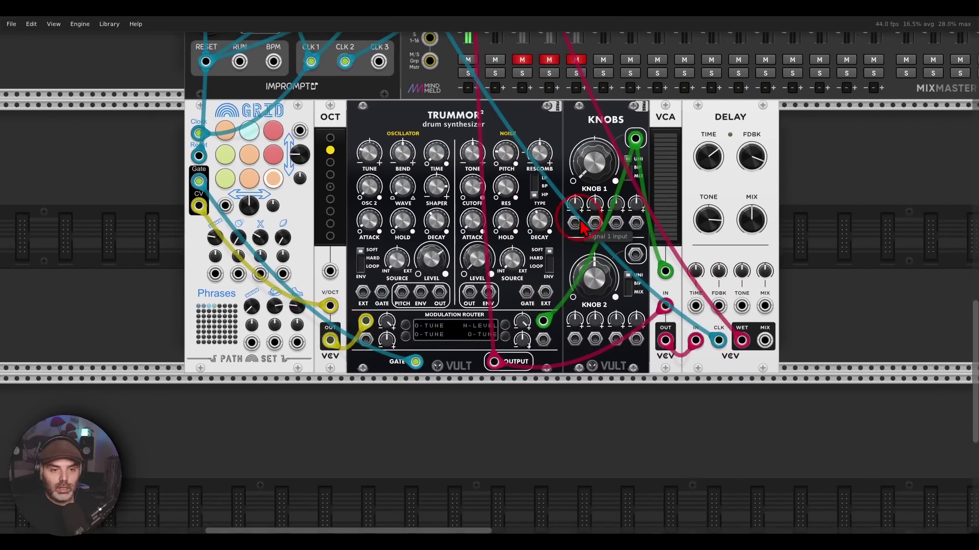
{"action": "scroll", "coordinate": [581, 228], "scroll_direction": "up", "scroll_amount": 3}
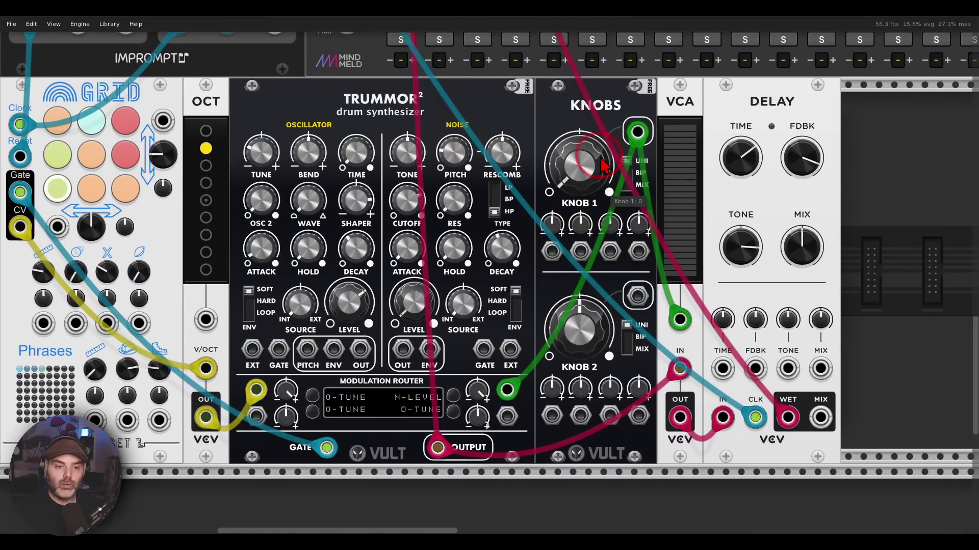
{"action": "mouse_move", "coordinate": [584, 158]}
{"action": "left_mouse_down"}
{"action": "mouse_move", "coordinate": [556, 128]}
{"action": "mouse_move", "coordinate": [632, 178]}
{"action": "mouse_move", "coordinate": [579, 234]}
{"action": "mouse_move", "coordinate": [507, 359]}
{"action": "mouse_move", "coordinate": [532, 368]}
{"action": "left_mouse_up"}
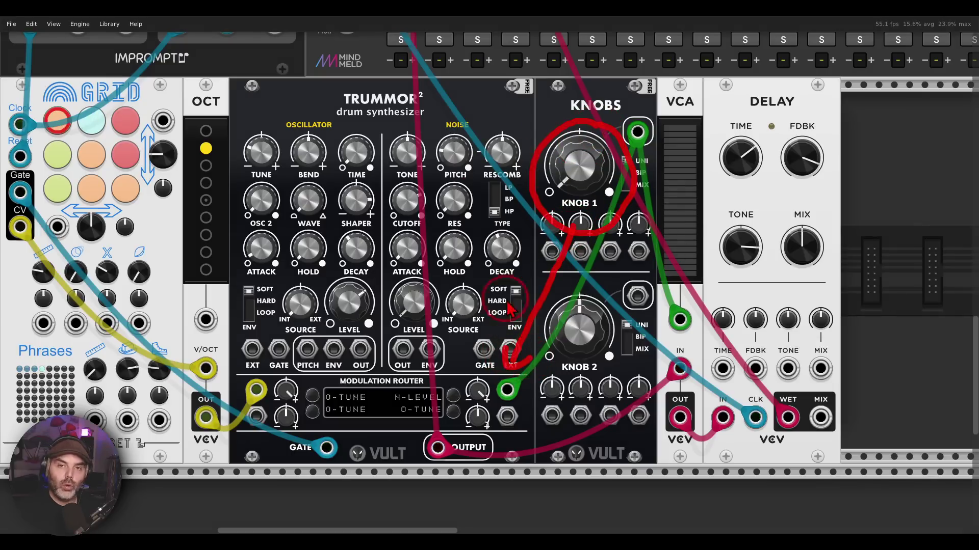
Step: Perform a sweep with Knob 1 of KNOBS to vary Trummor2's noise level and the delay send, returning it to 0
{"action": "mouse_move", "coordinate": [472, 117]}
{"action": "left_mouse_down"}
{"action": "mouse_move", "coordinate": [487, 145]}
{"action": "mouse_move", "coordinate": [473, 122]}
{"action": "left_mouse_up"}
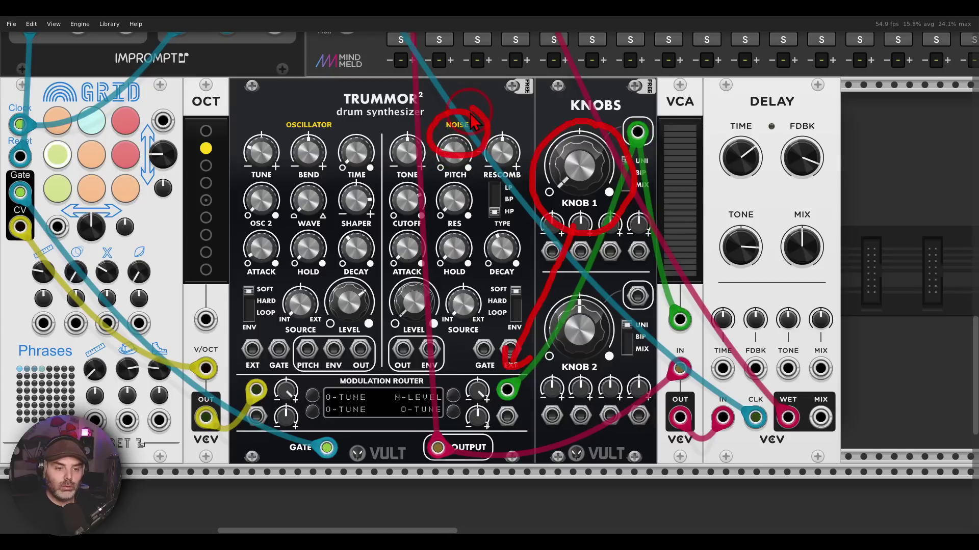
{"action": "mouse_move", "coordinate": [623, 216]}
{"action": "left_mouse_down"}
{"action": "mouse_move", "coordinate": [701, 207]}
{"action": "mouse_move", "coordinate": [709, 240]}
{"action": "left_mouse_up"}
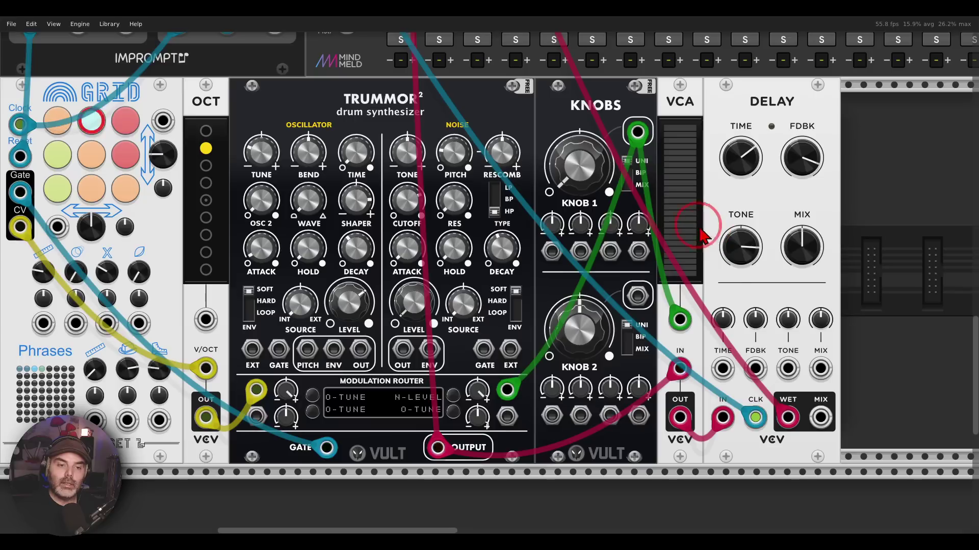
{"action": "mouse_move", "coordinate": [580, 168]}
{"action": "left_mouse_down"}
{"action": "mouse_move", "coordinate": [591, 110]}
{"action": "mouse_move", "coordinate": [581, 227]}
{"action": "left_mouse_up"}
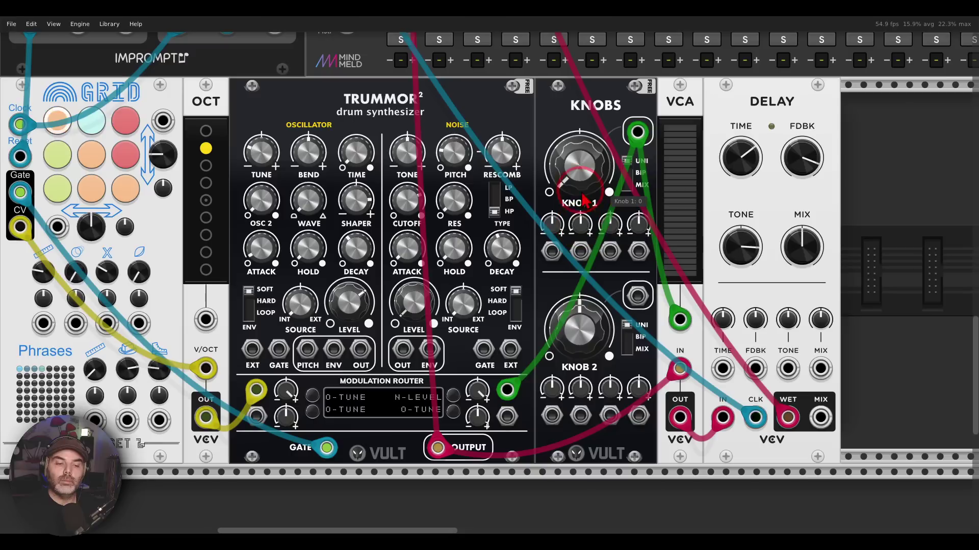
{"action": "left_click_drag", "start_coordinate": [578, 170], "coordinate": [556, 242]}
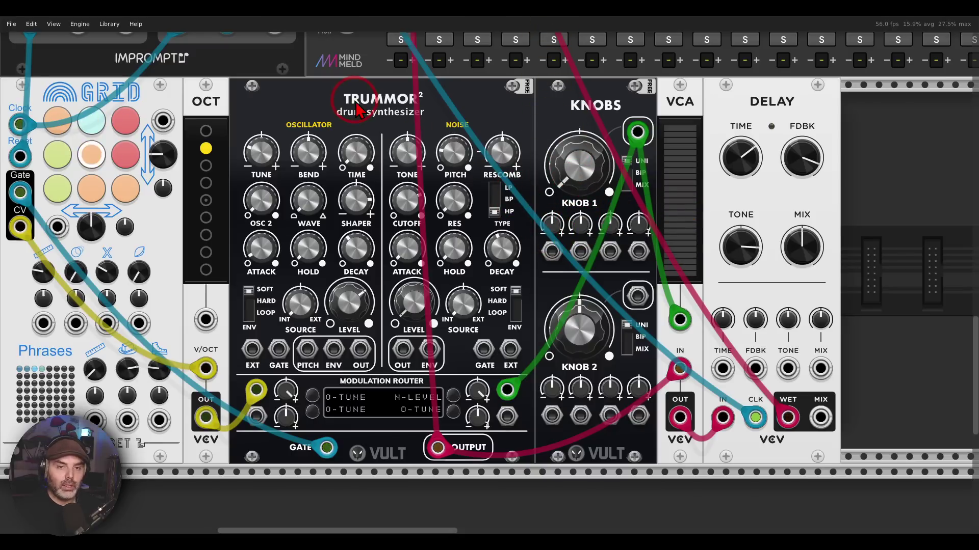
Step: Trace how the GRID beside OCT sequences Trummor2's oscillator, and unmute the BASS channel on the mixer
{"action": "scroll", "coordinate": [357, 108], "scroll_direction": "up", "scroll_amount": 15}
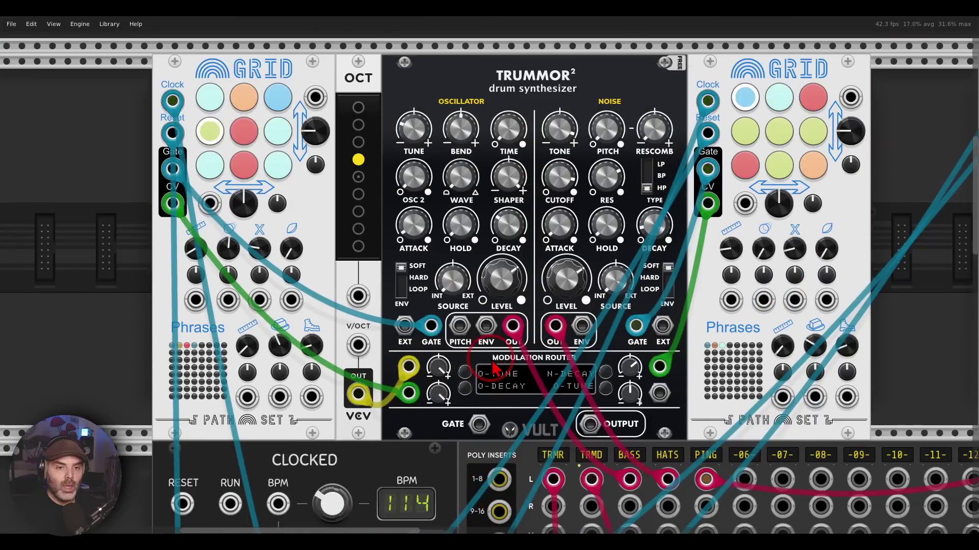
{"action": "scroll", "coordinate": [493, 366], "scroll_direction": "left", "scroll_amount": 1}
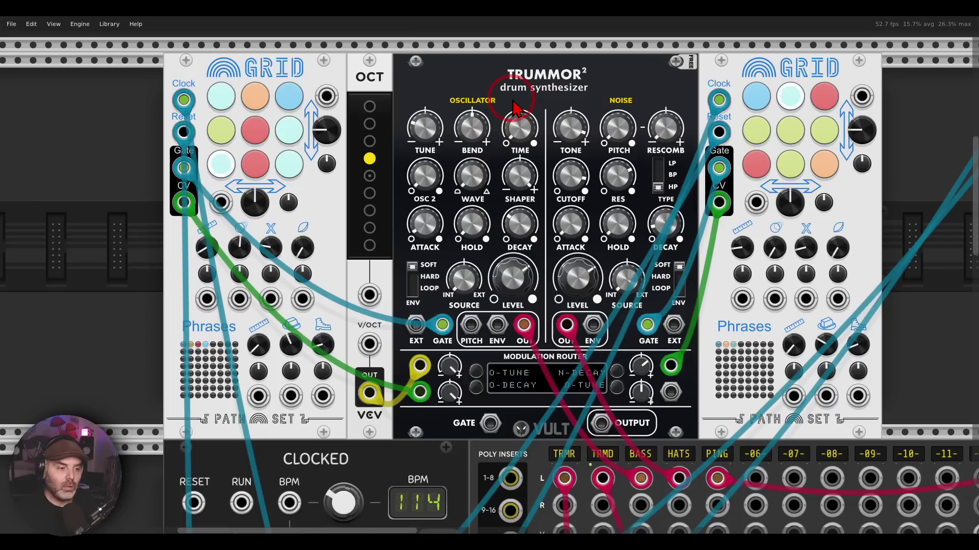
{"action": "mouse_move", "coordinate": [296, 66]}
{"action": "left_mouse_down"}
{"action": "mouse_move", "coordinate": [219, 48]}
{"action": "mouse_move", "coordinate": [319, 83]}
{"action": "left_mouse_up"}
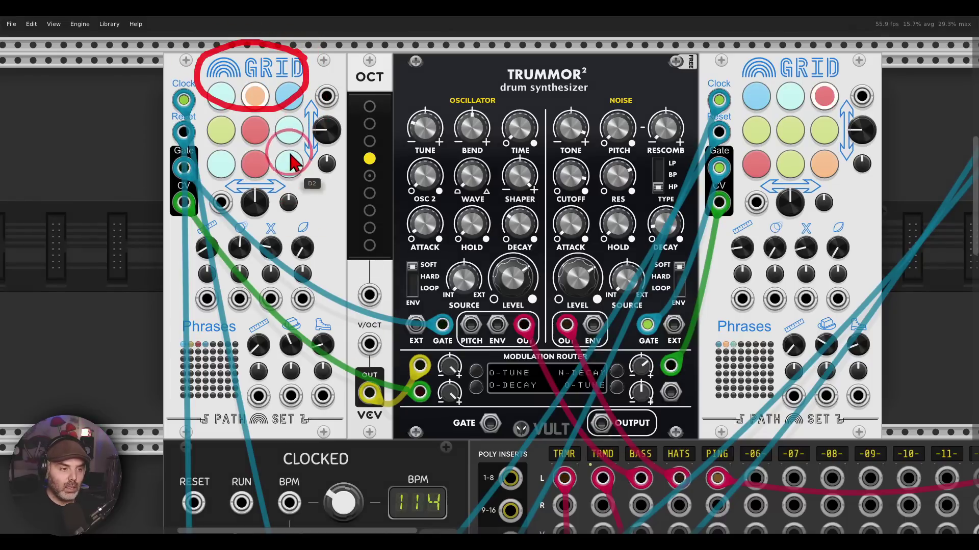
{"action": "mouse_move", "coordinate": [267, 109]}
{"action": "left_mouse_down"}
{"action": "mouse_move", "coordinate": [270, 137]}
{"action": "mouse_move", "coordinate": [392, 334]}
{"action": "mouse_move", "coordinate": [379, 352]}
{"action": "mouse_move", "coordinate": [357, 352]}
{"action": "mouse_move", "coordinate": [381, 357]}
{"action": "left_mouse_up"}
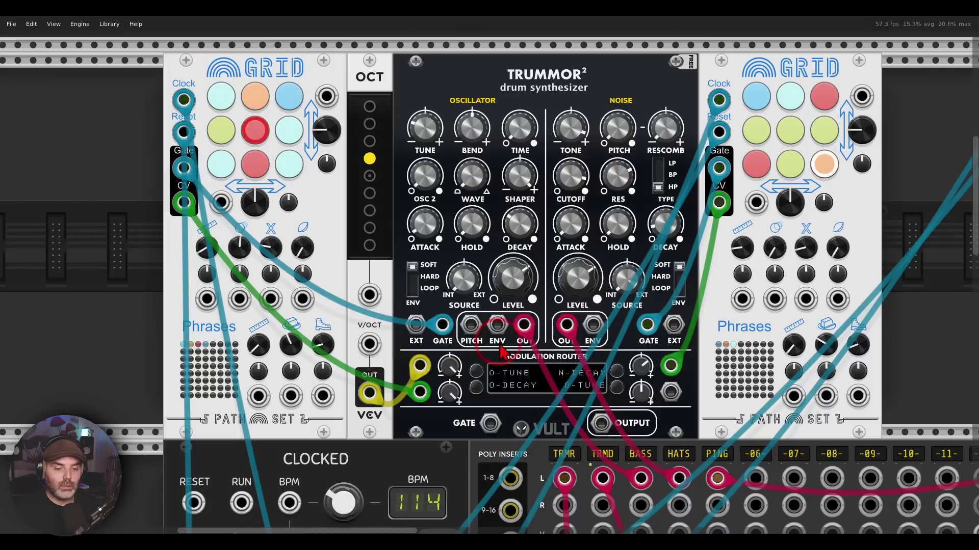
{"action": "scroll", "coordinate": [382, 357], "scroll_direction": "down", "scroll_amount": 5}
{"action": "left_click", "coordinate": [641, 516]}
{"action": "scroll", "coordinate": [650, 520], "scroll_direction": "up", "scroll_amount": 5}
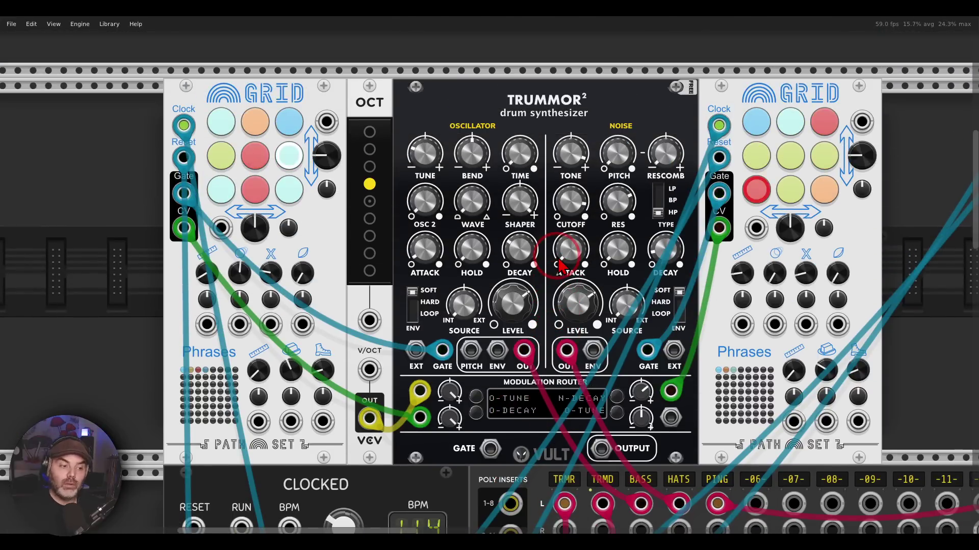
Step: Trace the other GRID's gate and CV into Trummor2's noise section, and bring in the HATS channel on the mixer
{"action": "mouse_move", "coordinate": [559, 255]}
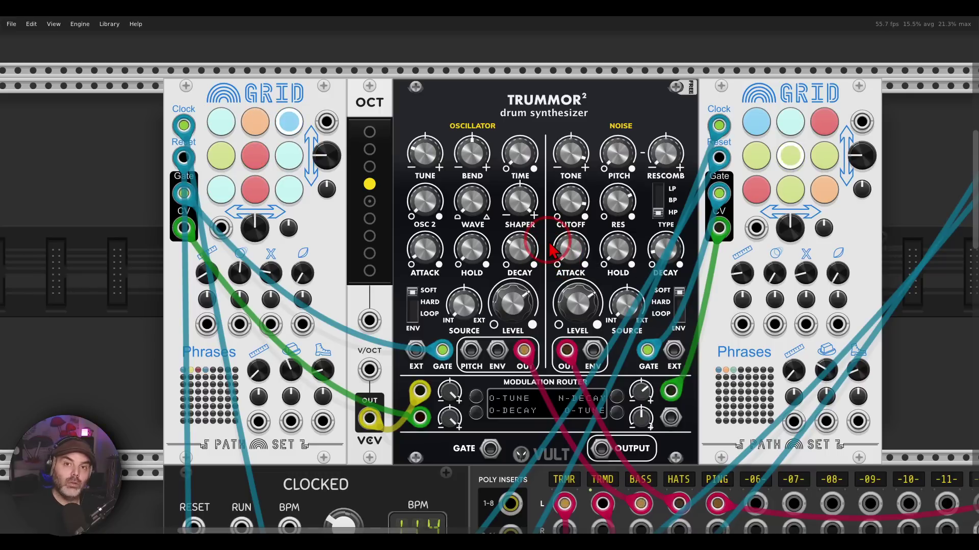
{"action": "left_click_drag", "start_coordinate": [550, 247], "coordinate": [484, 251]}
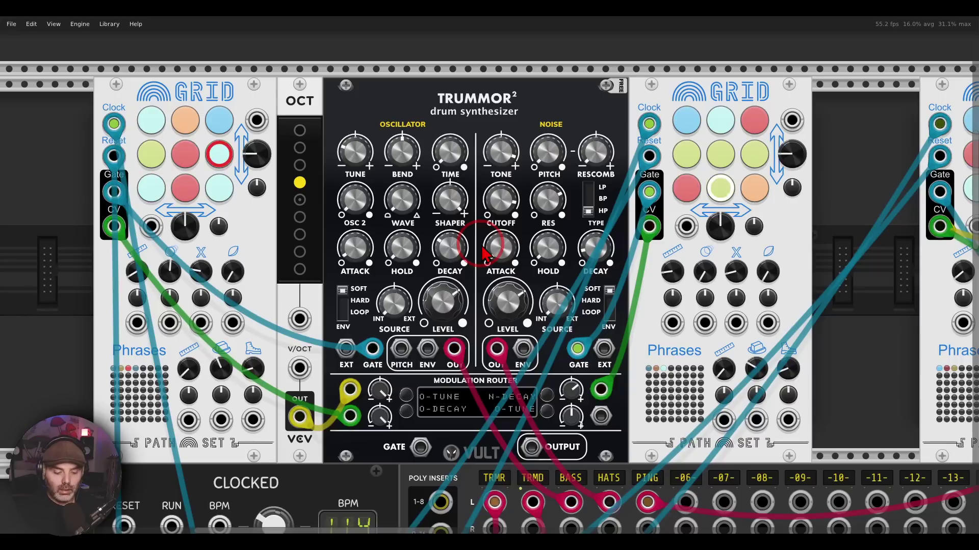
{"action": "mouse_move", "coordinate": [764, 76]}
{"action": "left_mouse_down"}
{"action": "mouse_move", "coordinate": [673, 97]}
{"action": "mouse_move", "coordinate": [685, 122]}
{"action": "mouse_move", "coordinate": [581, 131]}
{"action": "mouse_move", "coordinate": [601, 152]}
{"action": "left_mouse_up"}
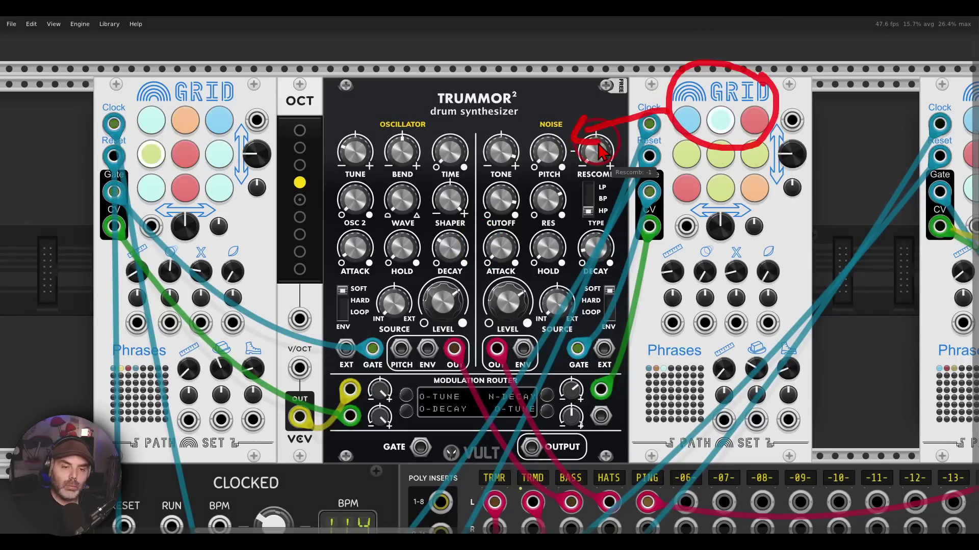
{"action": "left_click", "coordinate": [663, 244]}
{"action": "left_click_drag", "start_coordinate": [662, 247], "coordinate": [637, 392]}
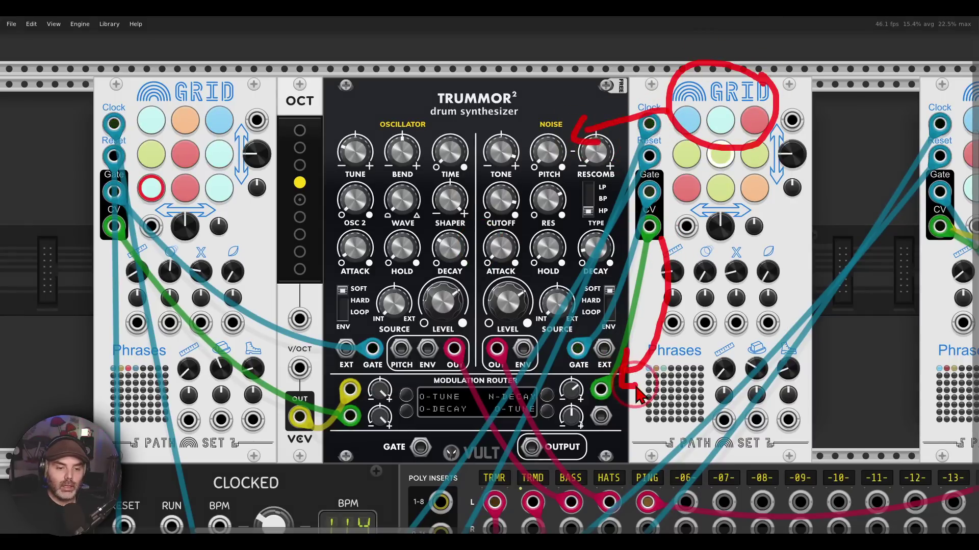
{"action": "scroll", "coordinate": [614, 390], "scroll_direction": "down", "scroll_amount": 5}
{"action": "scroll", "coordinate": [614, 390], "scroll_direction": "down", "scroll_amount": 3}
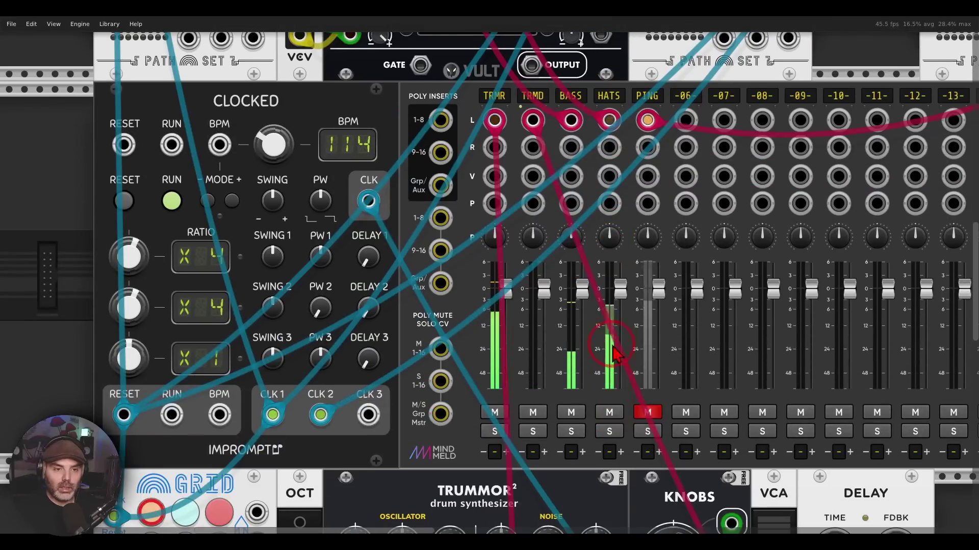
{"action": "scroll", "coordinate": [615, 357], "scroll_direction": "up", "scroll_amount": 8}
{"action": "scroll", "coordinate": [627, 286], "scroll_direction": "left", "scroll_amount": 2}
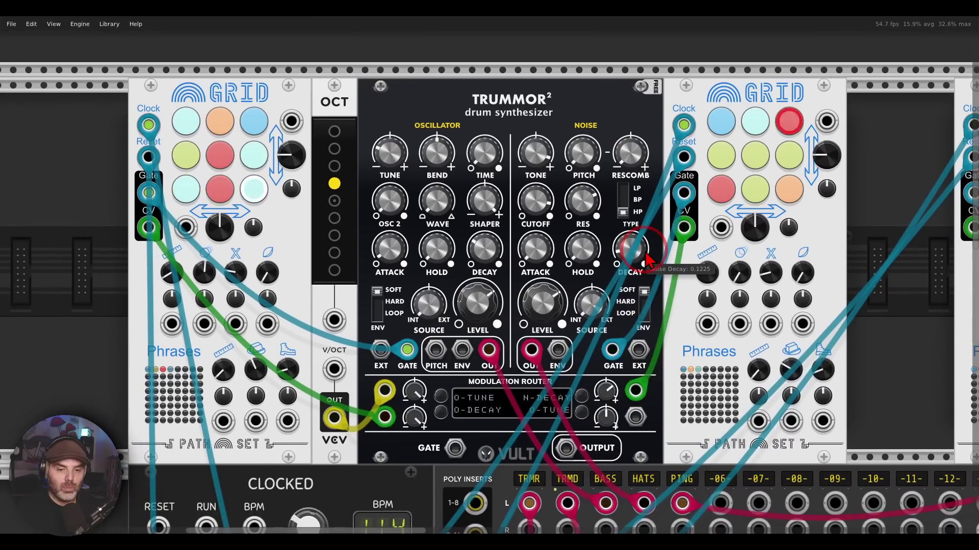
Step: Examine the ratchet controls on the hats GRID and the GRID patched into the Tangents filter that feeds the PING channel
{"action": "left_click_drag", "start_coordinate": [739, 286], "coordinate": [747, 333]}
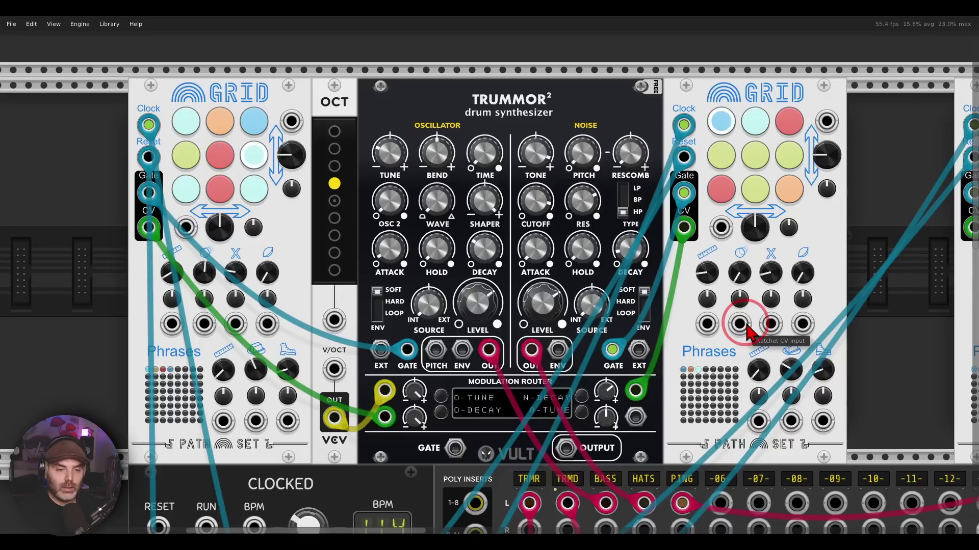
{"action": "left_click_drag", "start_coordinate": [747, 332], "coordinate": [385, 347]}
{"action": "left_click_drag", "start_coordinate": [710, 339], "coordinate": [579, 306]}
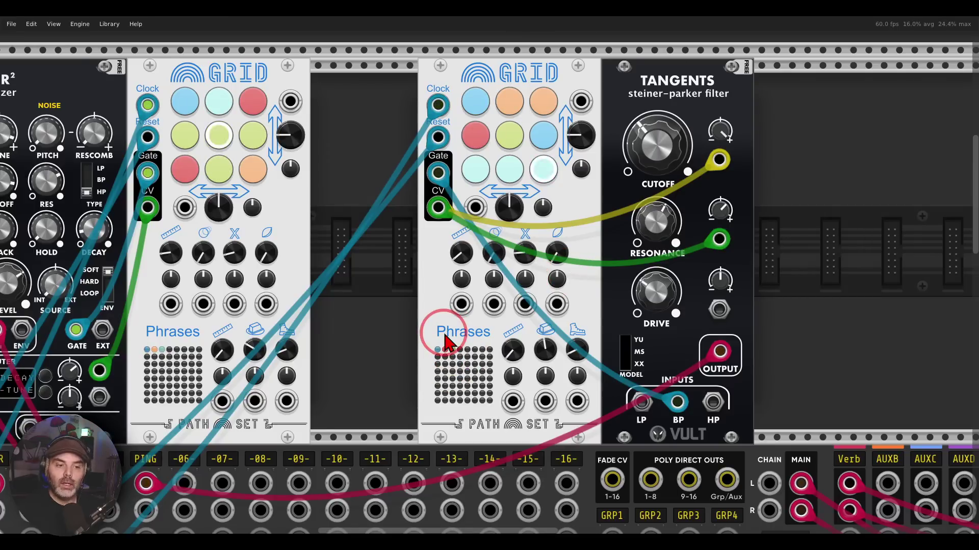
{"action": "left_click_drag", "start_coordinate": [326, 433], "coordinate": [790, 212]}
{"action": "scroll", "coordinate": [714, 244], "scroll_direction": "down", "scroll_amount": 5}
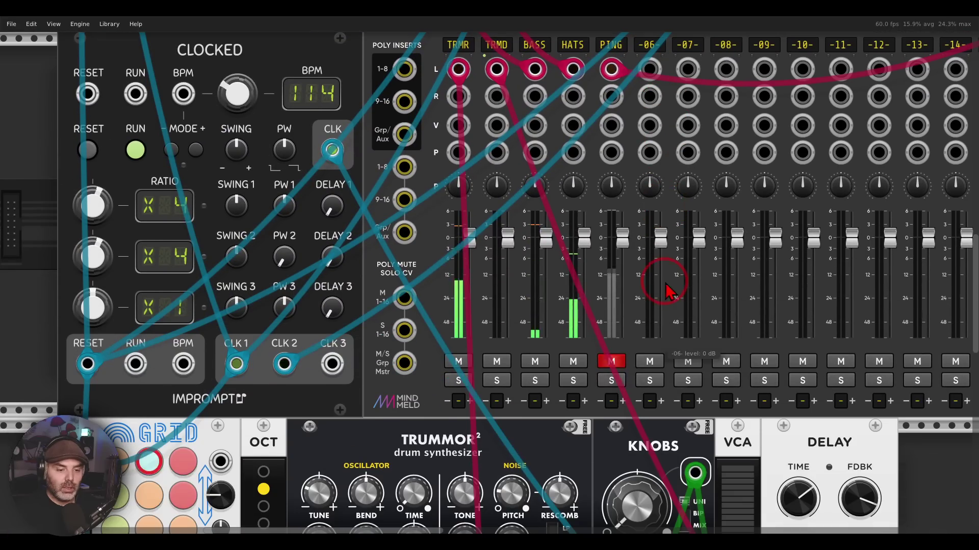
{"action": "scroll", "coordinate": [617, 375], "scroll_direction": "down", "scroll_amount": 10}
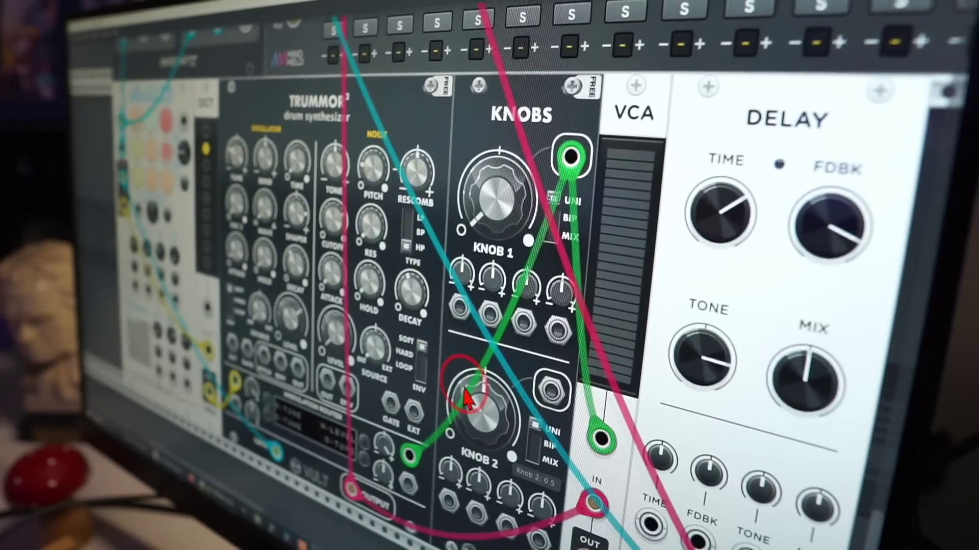
Step: Perform the patch with Knob 1 of KNOBS, raising the noise and delay send and bringing it back to 0
{"action": "left_click_drag", "start_coordinate": [515, 231], "coordinate": [360, 224]}
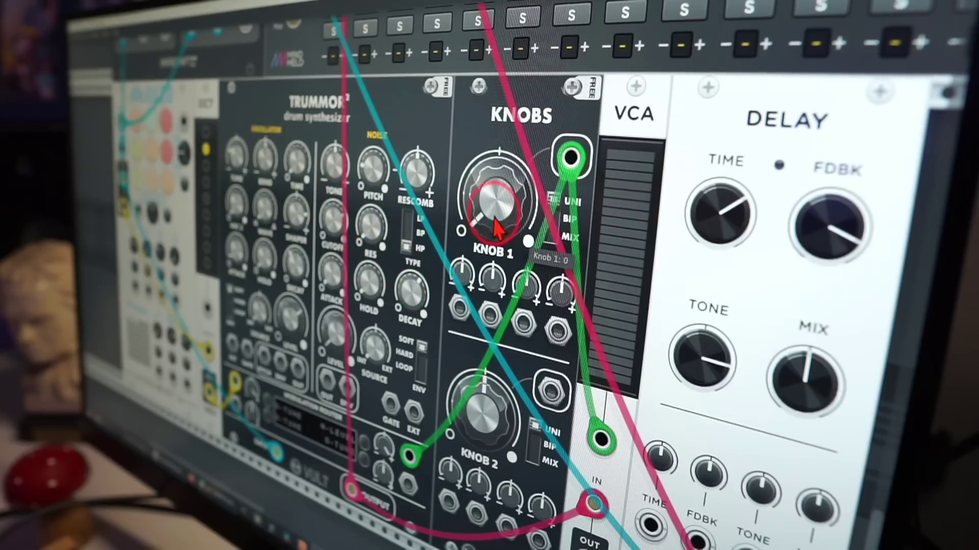
{"action": "left_click_drag", "start_coordinate": [492, 204], "coordinate": [448, 265]}
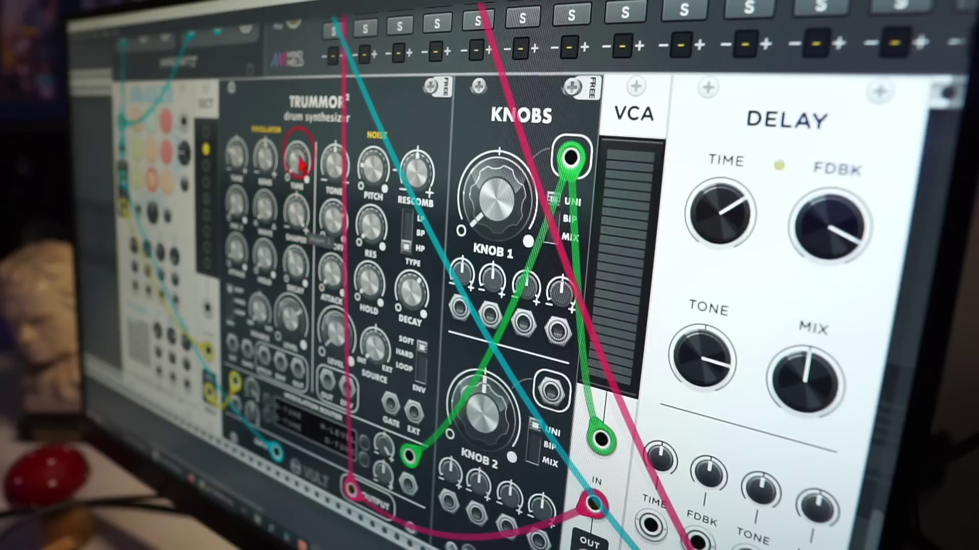
{"action": "left_click_drag", "start_coordinate": [492, 204], "coordinate": [482, 173]}
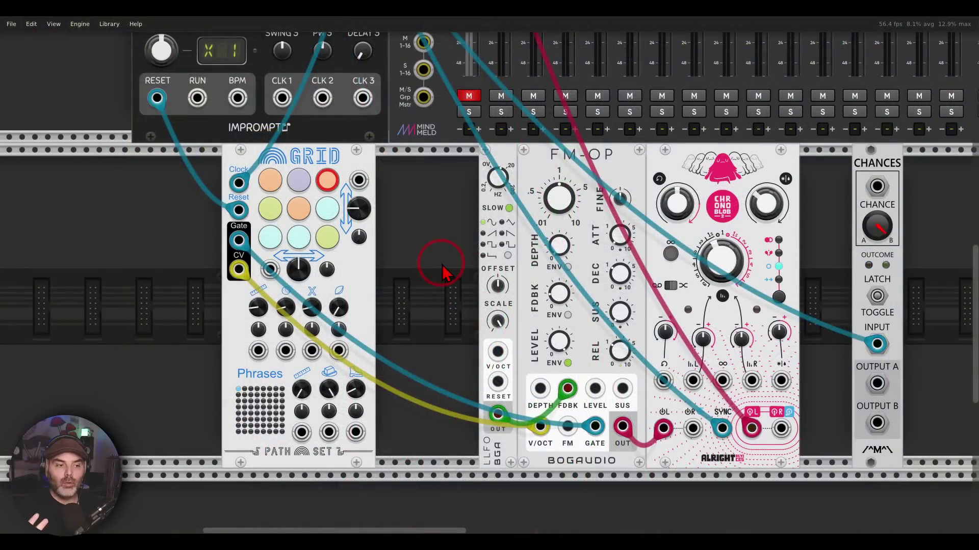
Step: Add the dice-marked randomizer expander directly beside GRID in the FM-OP and Chronoblob patch
{"action": "right_click", "coordinate": [332, 155]}
{"action": "mouse_move", "coordinate": [387, 363]}
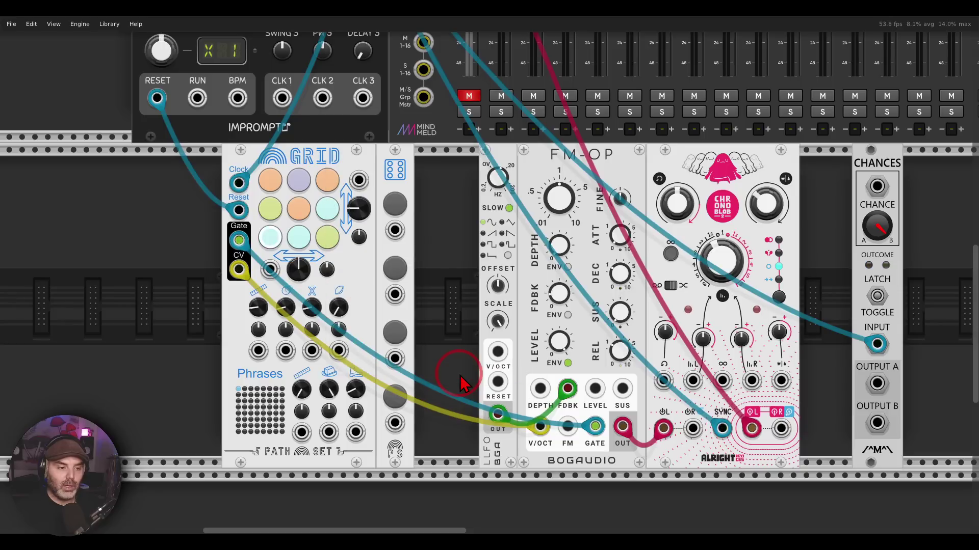
{"action": "left_click", "coordinate": [460, 375]}
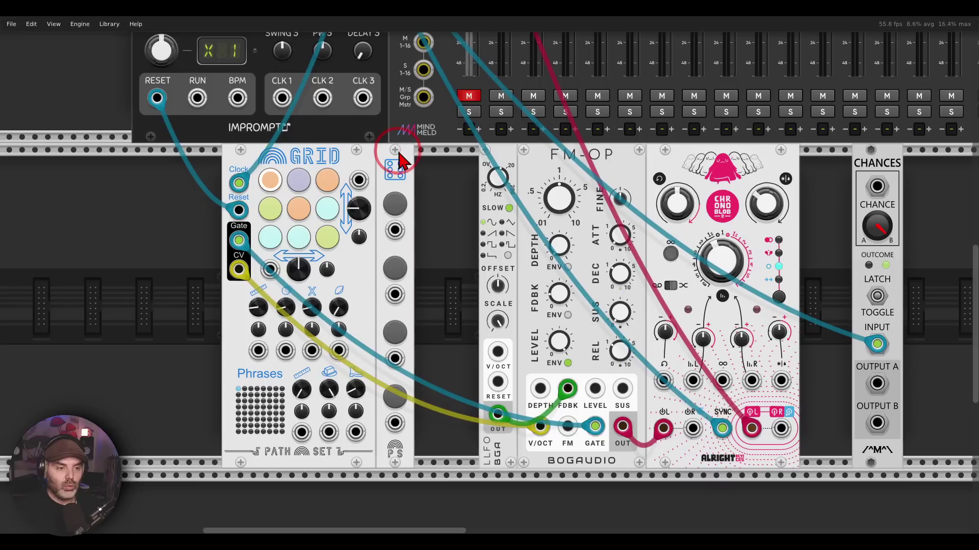
{"action": "mouse_move", "coordinate": [398, 158]}
{"action": "left_mouse_down"}
{"action": "mouse_move", "coordinate": [434, 162]}
{"action": "mouse_move", "coordinate": [397, 173]}
{"action": "left_mouse_up"}
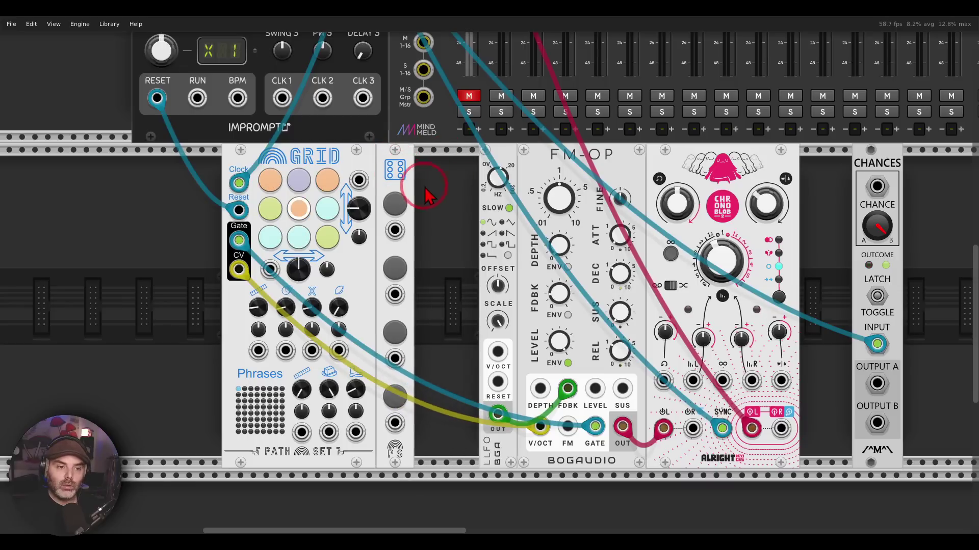
Step: Point out the FM-OP voice and Chronoblob delay, and unmute the first mixer channel
{"action": "left_click", "coordinate": [605, 156]}
{"action": "mouse_move", "coordinate": [605, 156]}
{"action": "left_mouse_down"}
{"action": "mouse_move", "coordinate": [548, 153]}
{"action": "mouse_move", "coordinate": [724, 153]}
{"action": "mouse_move", "coordinate": [734, 168]}
{"action": "mouse_move", "coordinate": [713, 179]}
{"action": "left_mouse_up"}
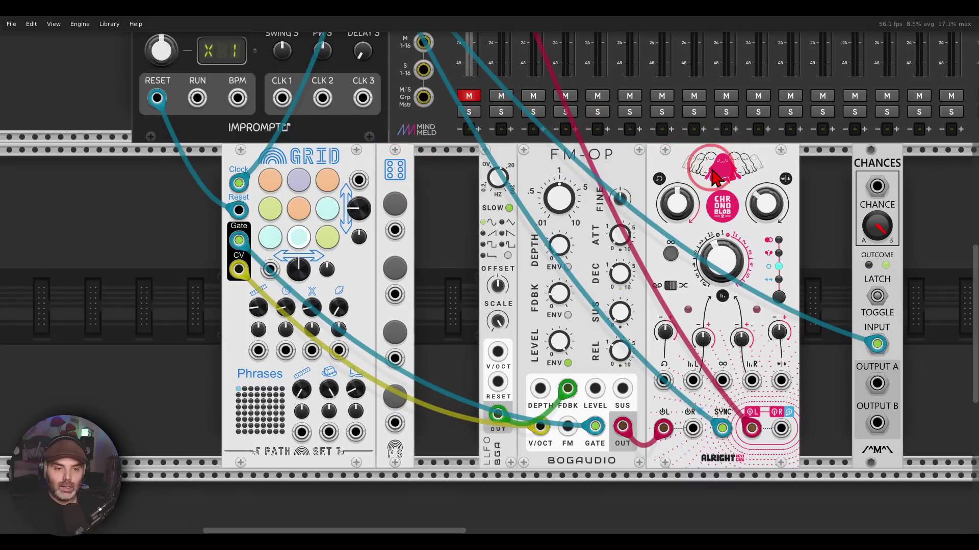
{"action": "left_click", "coordinate": [464, 126]}
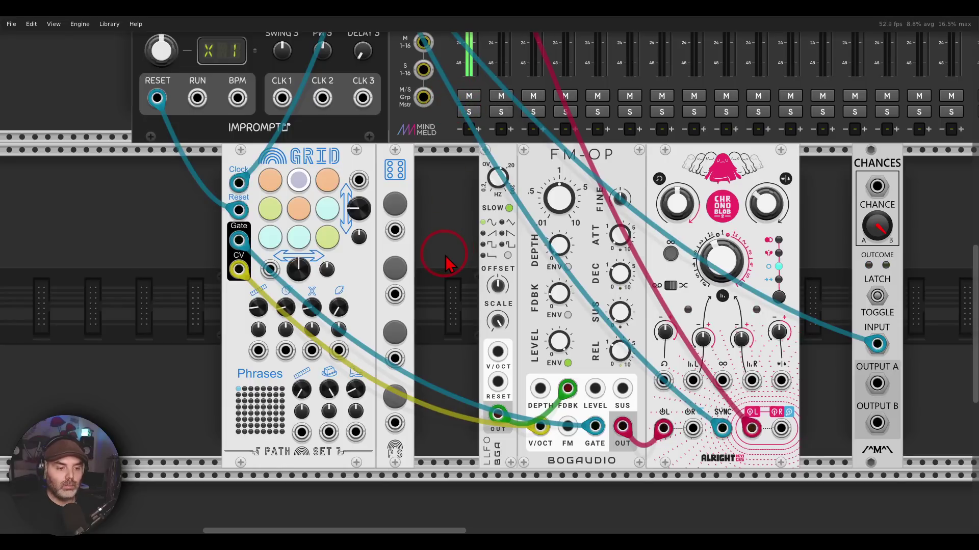
Step: Examine the expander's four randomizers and show which GRID controls Randomize A is assigned to
{"action": "scroll", "coordinate": [446, 262], "scroll_direction": "up", "scroll_amount": 2}
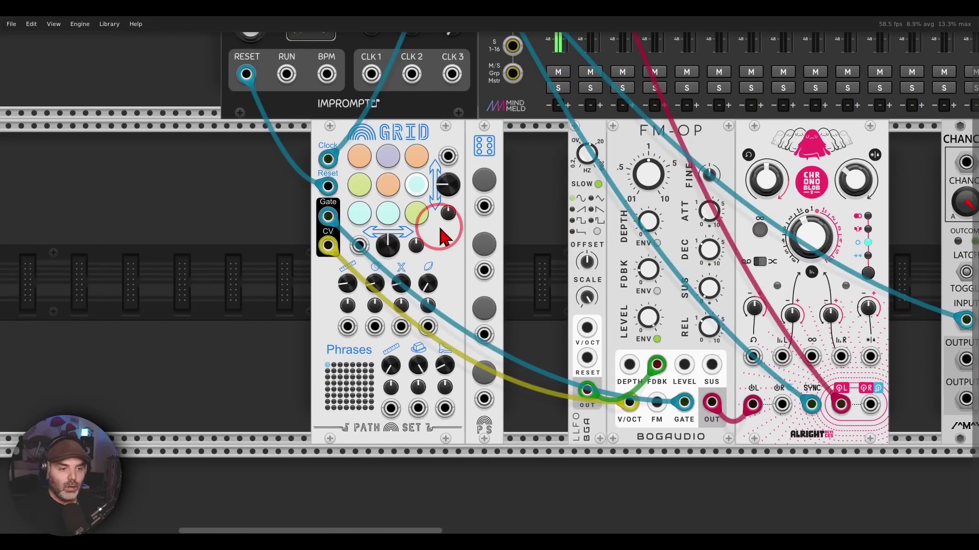
{"action": "scroll", "coordinate": [439, 224], "scroll_direction": "up", "scroll_amount": 2}
{"action": "left_click_drag", "start_coordinate": [570, 239], "coordinate": [618, 207]}
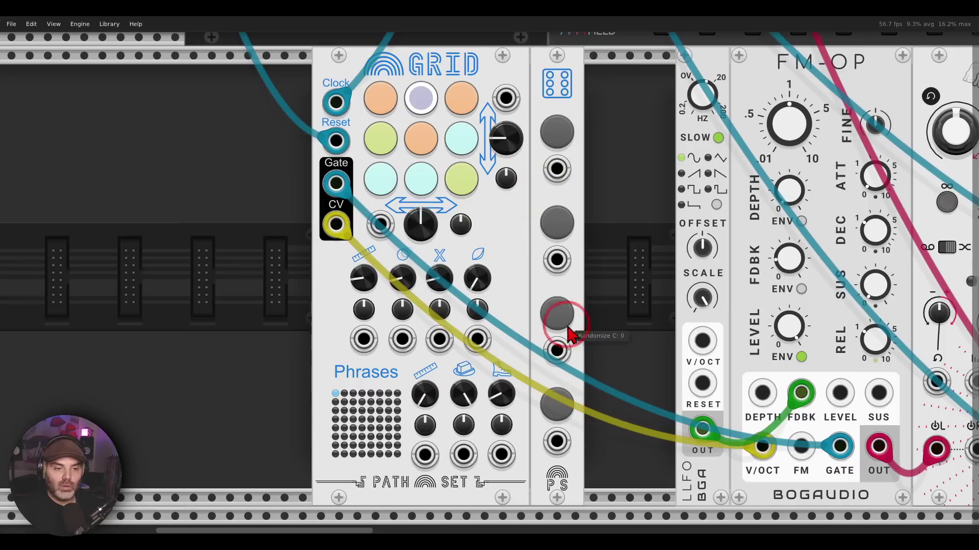
{"action": "left_click", "coordinate": [556, 133]}
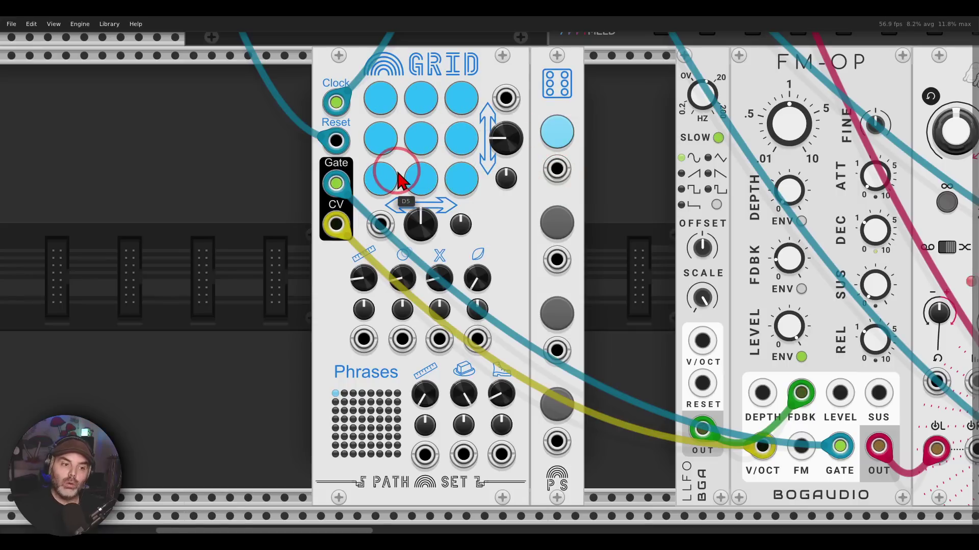
{"action": "left_click", "coordinate": [557, 133]}
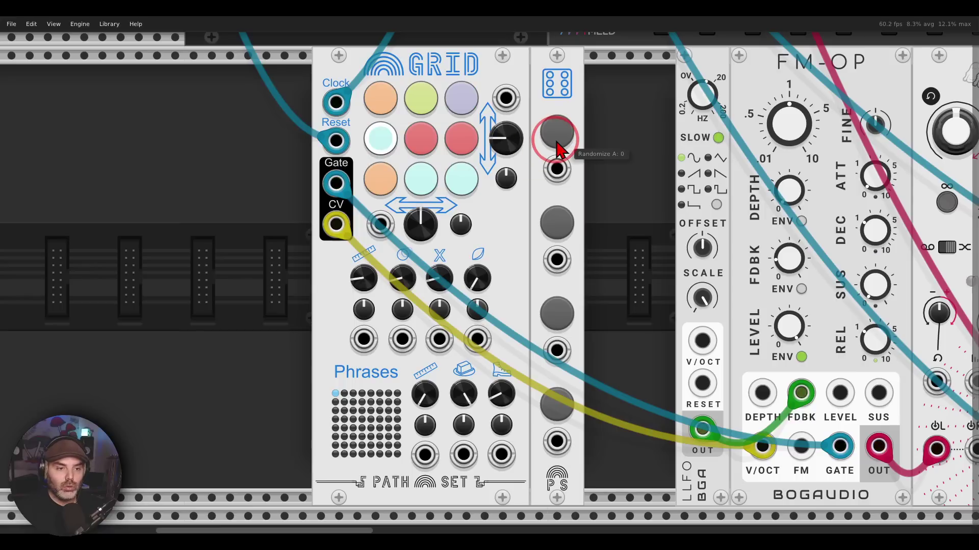
Step: Trigger Randomize A repeatedly to generate new notes for all nine GRID pads
{"action": "left_click", "coordinate": [556, 134]}
{"action": "left_click", "coordinate": [556, 134]}
{"action": "left_click", "coordinate": [557, 146]}
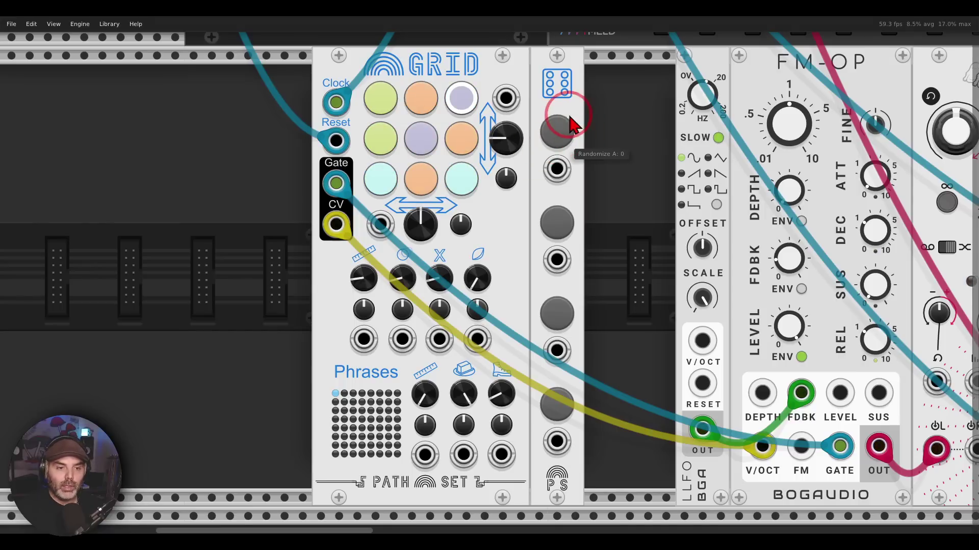
{"action": "mouse_move", "coordinate": [563, 148]}
{"action": "left_mouse_down"}
{"action": "mouse_move", "coordinate": [589, 143]}
{"action": "mouse_move", "coordinate": [564, 138]}
{"action": "left_mouse_up"}
{"action": "left_click", "coordinate": [559, 135]}
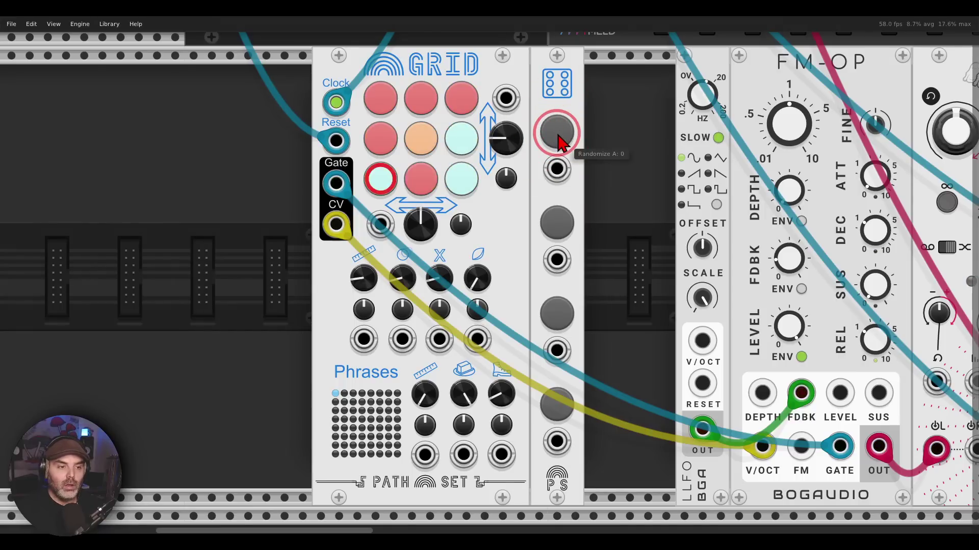
{"action": "left_click", "coordinate": [559, 137]}
{"action": "left_click", "coordinate": [559, 137]}
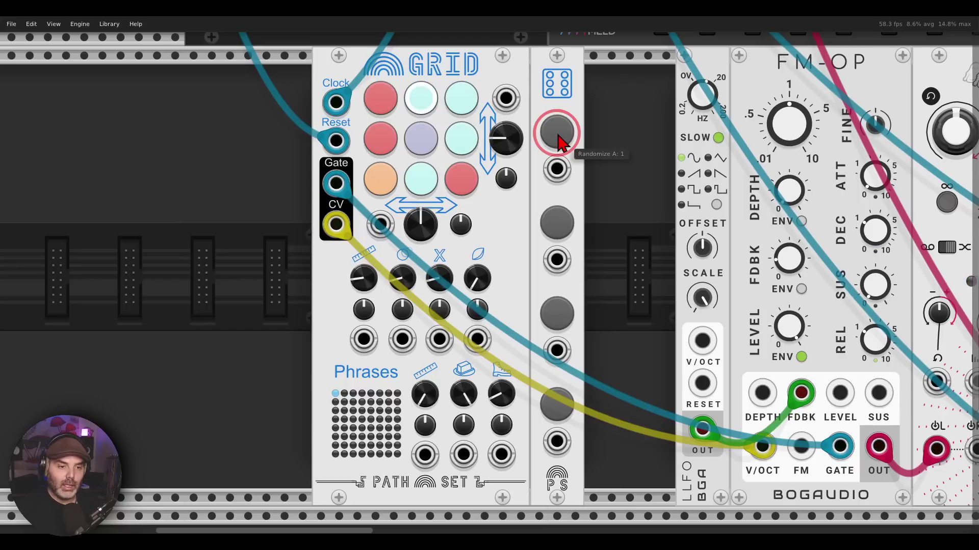
Step: Limit Randomize A to GRID's centre and middle-right pads, and trigger it several times to randomize their notes
{"action": "left_click", "coordinate": [559, 136]}
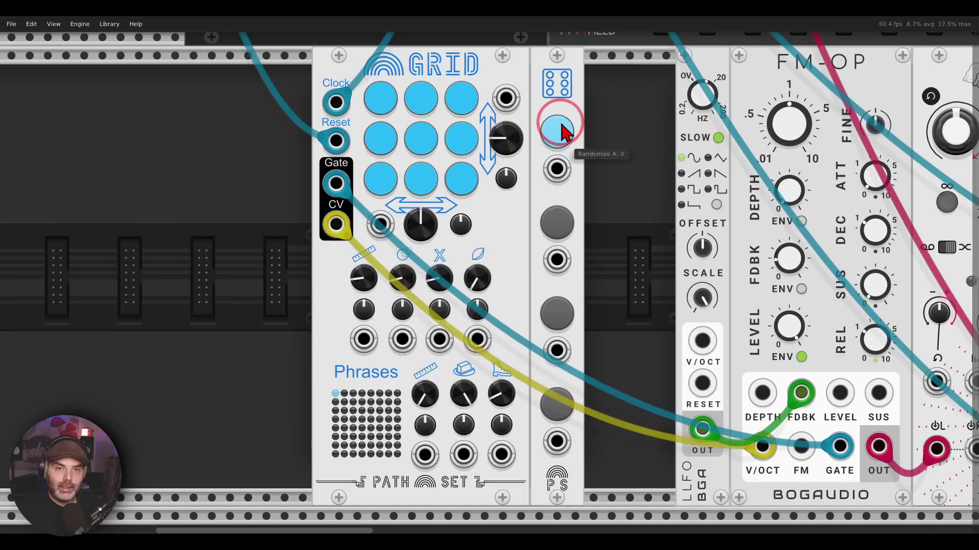
{"action": "left_click", "coordinate": [380, 98]}
{"action": "left_click", "coordinate": [421, 98]}
{"action": "left_click", "coordinate": [461, 98]}
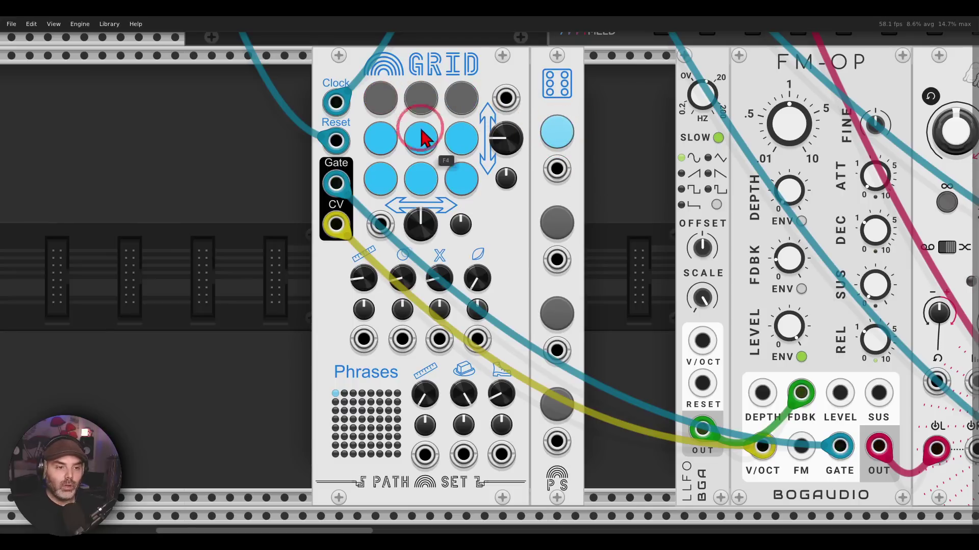
{"action": "left_click", "coordinate": [381, 138]}
{"action": "left_click", "coordinate": [380, 178]}
{"action": "left_click", "coordinate": [420, 178]}
{"action": "left_click", "coordinate": [460, 178]}
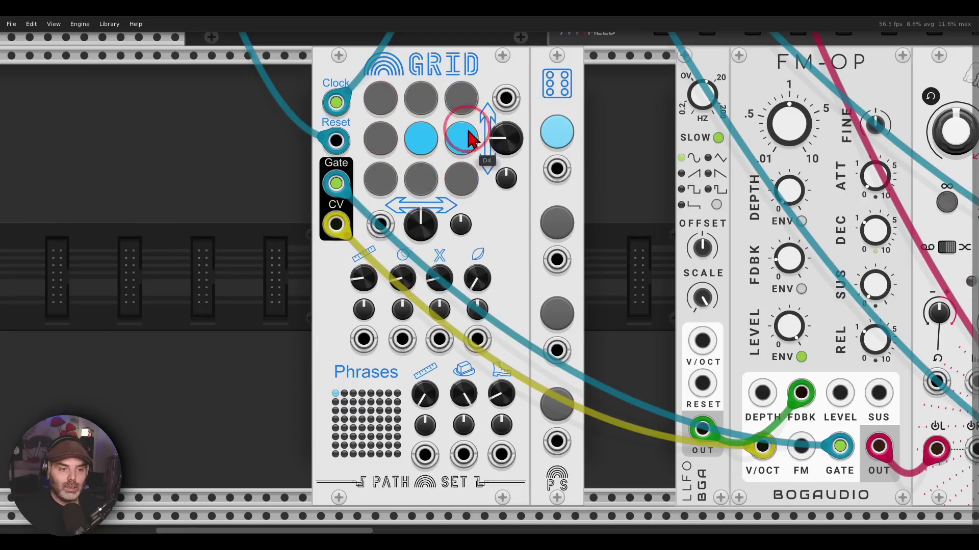
{"action": "left_click", "coordinate": [558, 133]}
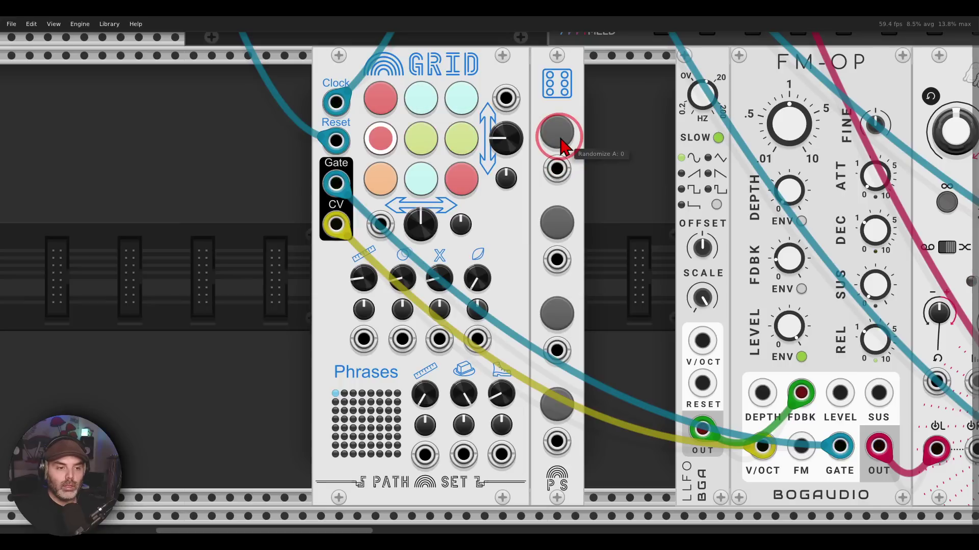
{"action": "left_click", "coordinate": [559, 134]}
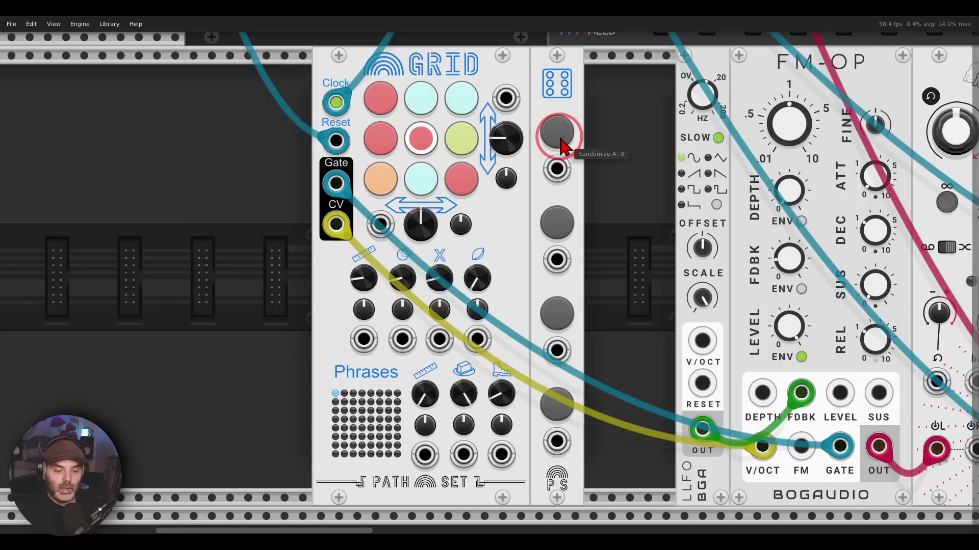
{"action": "left_click", "coordinate": [559, 133]}
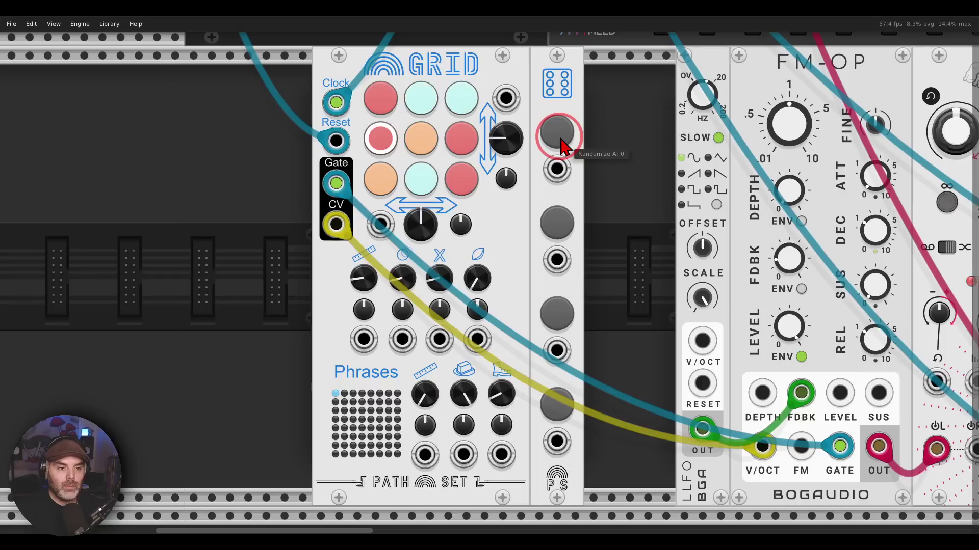
Step: Assign Randomize B to GRID's middle-right, bottom-left and bottom-centre pads
{"action": "left_click", "coordinate": [557, 224]}
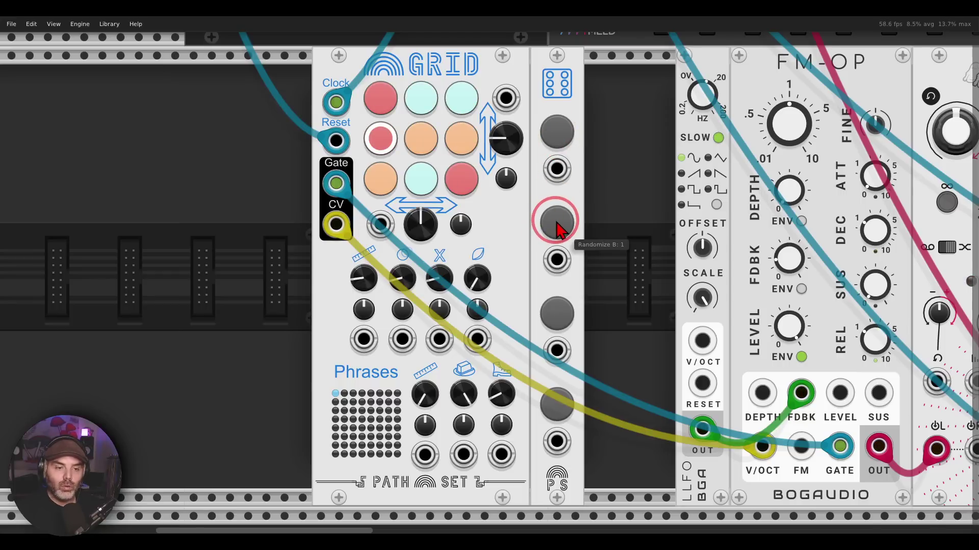
{"action": "left_click", "coordinate": [419, 97]}
{"action": "left_click", "coordinate": [380, 179]}
{"action": "left_click", "coordinate": [461, 138]}
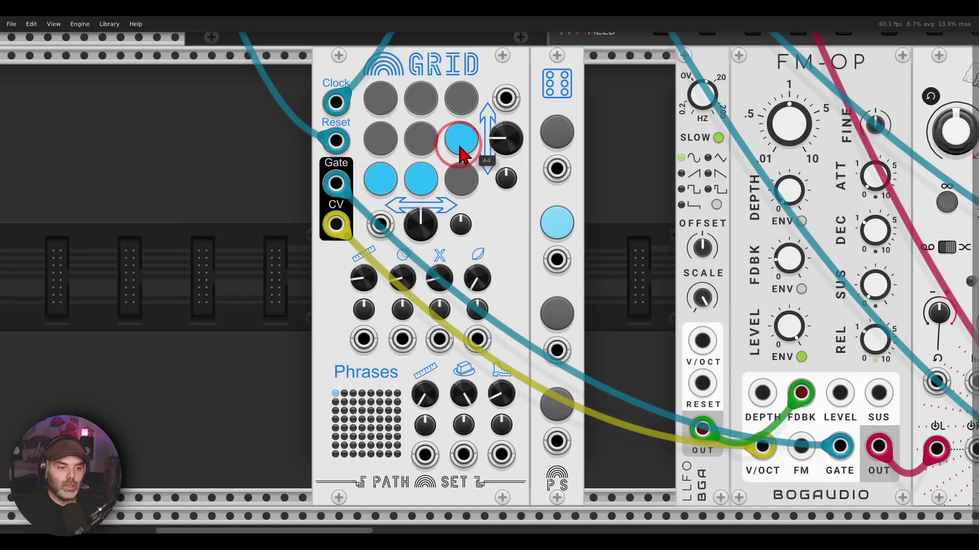
{"action": "left_click", "coordinate": [556, 222]}
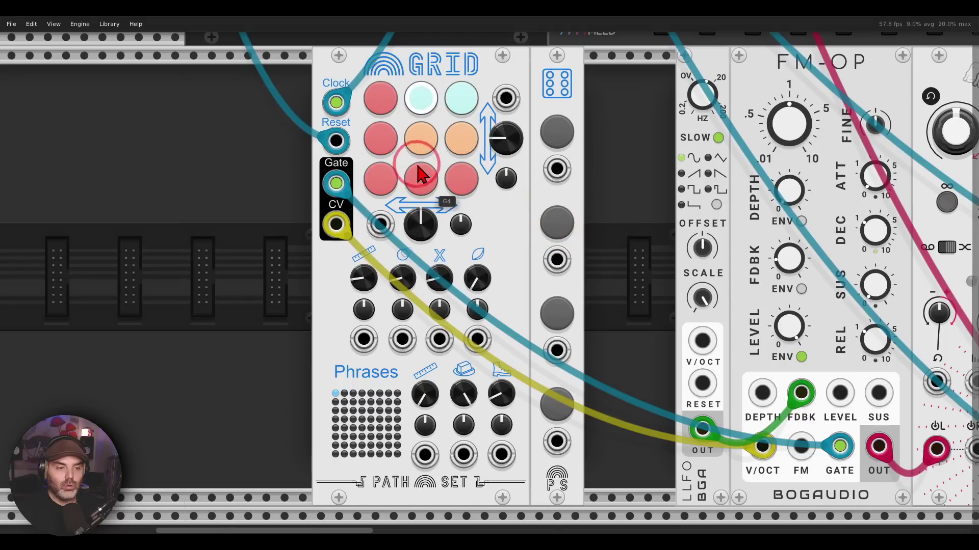
Step: Trigger Randomize B and Randomize A, and point out the GRID pads they affect
{"action": "mouse_move", "coordinate": [419, 168]}
{"action": "left_mouse_down"}
{"action": "mouse_move", "coordinate": [390, 201]}
{"action": "mouse_move", "coordinate": [431, 171]}
{"action": "left_mouse_up"}
{"action": "left_click", "coordinate": [557, 223]}
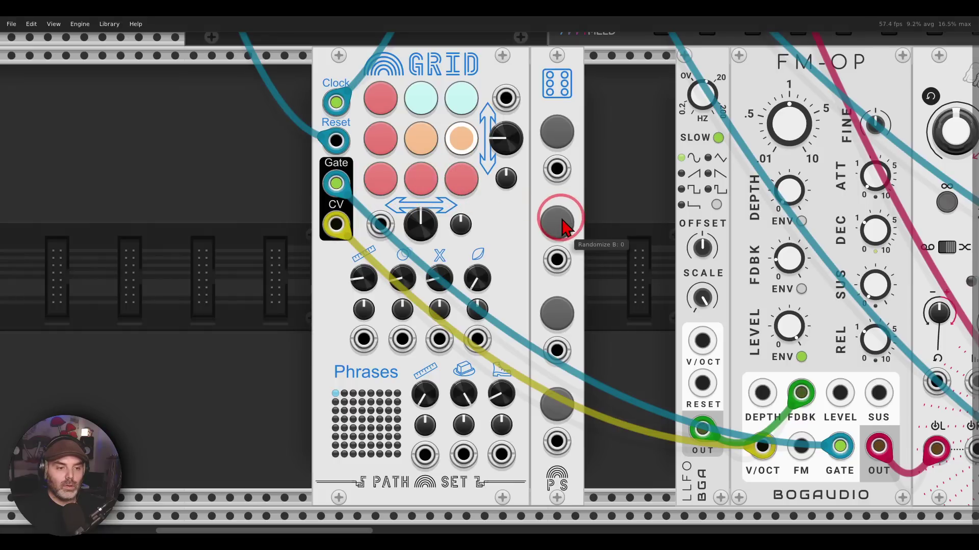
{"action": "left_click", "coordinate": [555, 134]}
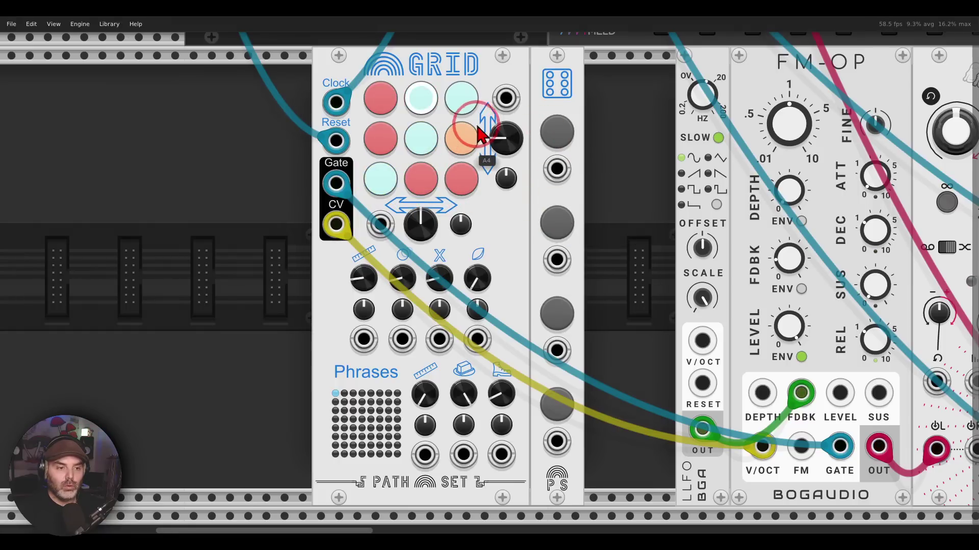
{"action": "left_click_drag", "start_coordinate": [461, 134], "coordinate": [459, 89]}
{"action": "left_click_drag", "start_coordinate": [402, 115], "coordinate": [490, 153]}
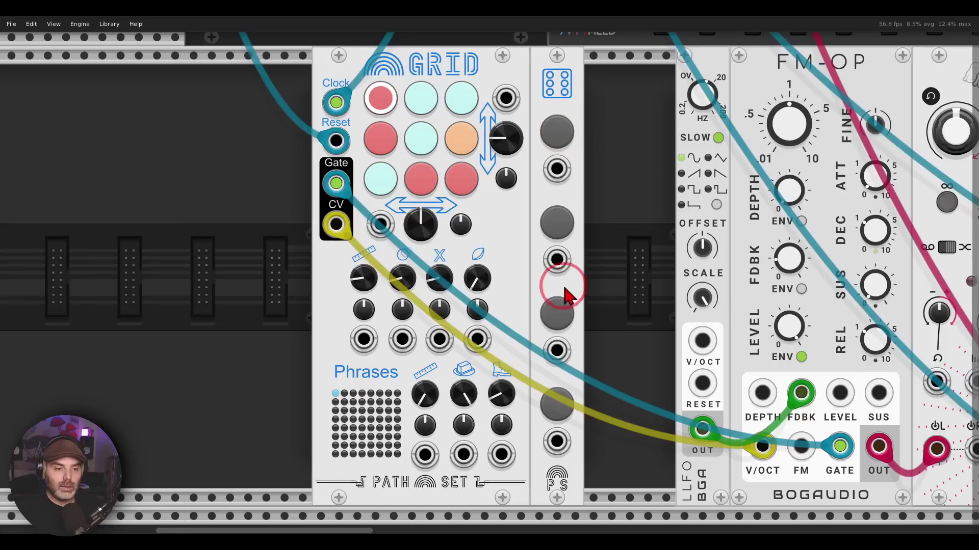
Step: Assign GRID pads, including the centre one, to Randomize C and leave assignment mode
{"action": "left_click", "coordinate": [558, 310]}
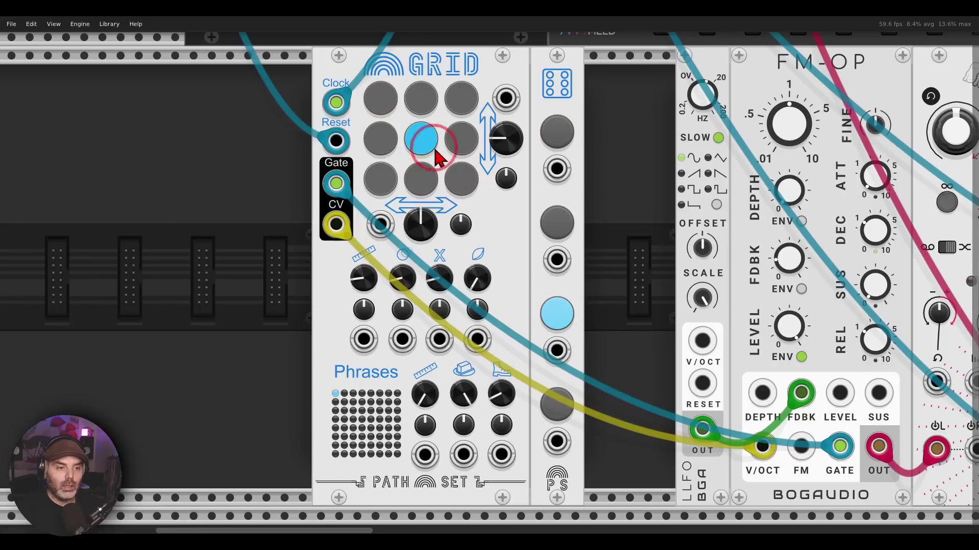
{"action": "left_click", "coordinate": [558, 313]}
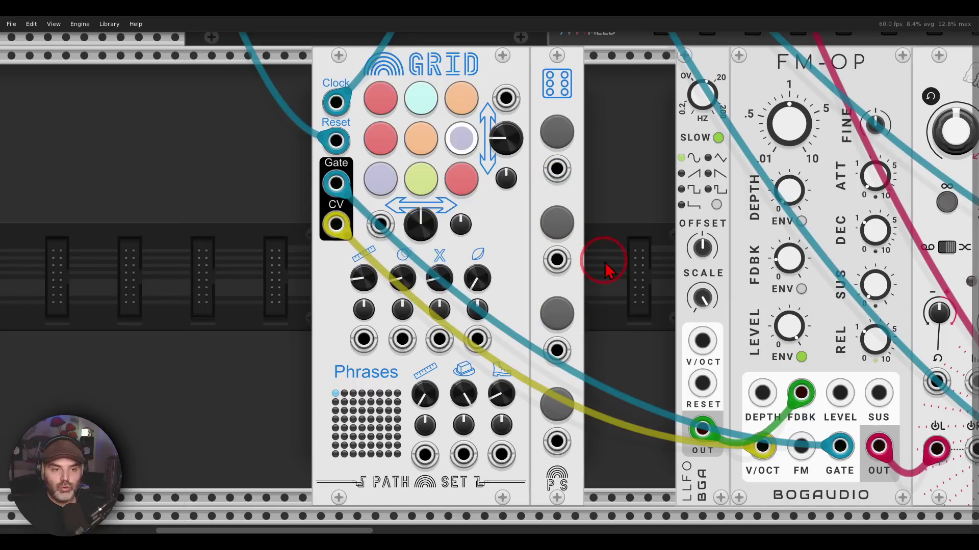
Step: Patch the clock's CLK 1 output to Randomize A's trigger input and CLK 2 to Randomize B's trigger input
{"action": "scroll", "coordinate": [606, 269], "scroll_direction": "up", "scroll_amount": 10}
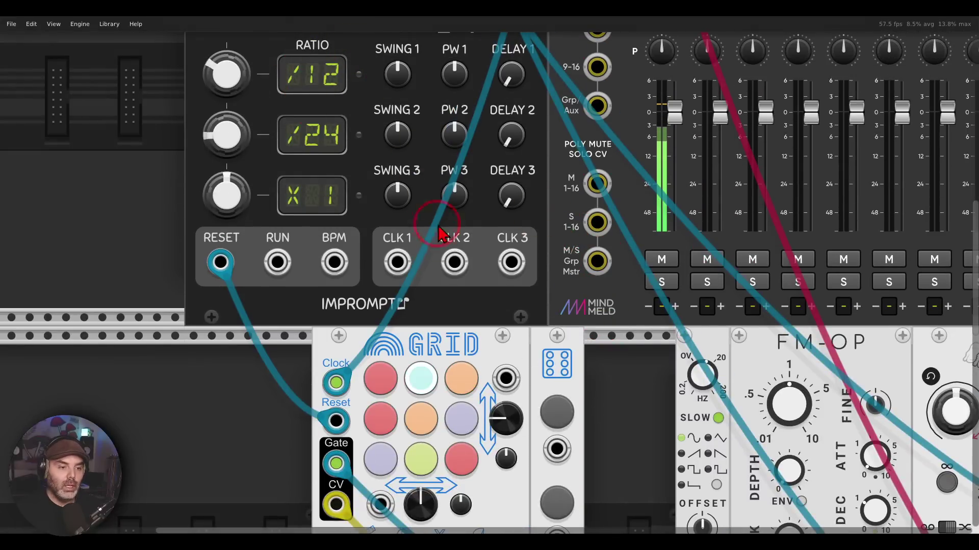
{"action": "left_click_drag", "start_coordinate": [454, 262], "coordinate": [557, 449]}
{"action": "left_click", "coordinate": [306, 136]}
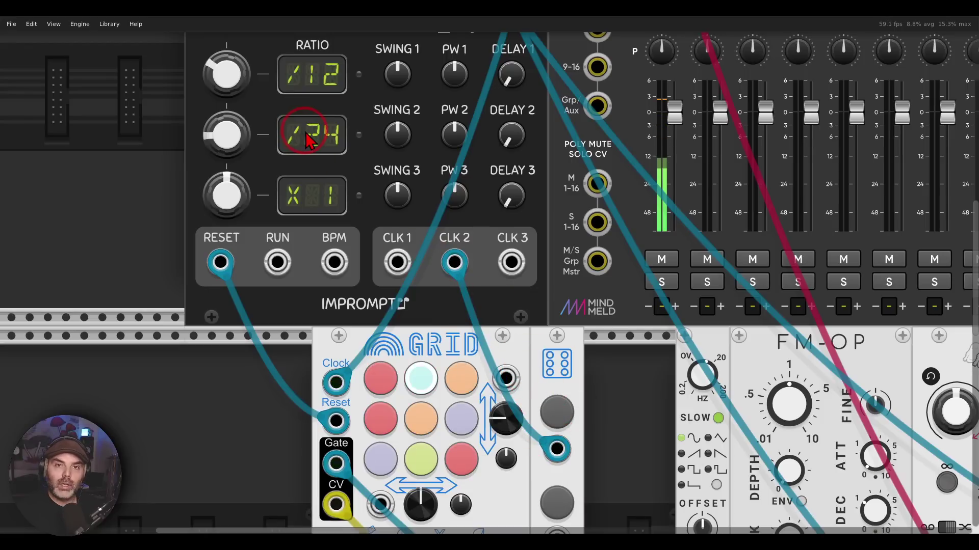
{"action": "left_click_drag", "start_coordinate": [454, 261], "coordinate": [557, 308]}
Step: Move the CHANCES module beside the randomizer expander and patch its Output A to Randomize C's trigger input
{"action": "scroll", "coordinate": [533, 338], "scroll_direction": "down", "scroll_amount": 5}
{"action": "scroll", "coordinate": [384, 306], "scroll_direction": "right", "scroll_amount": 5}
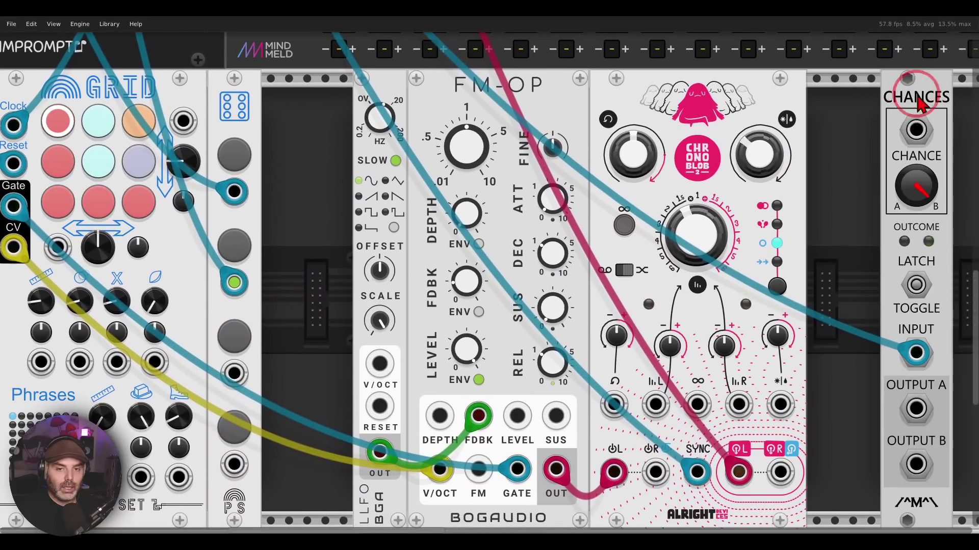
{"action": "left_click_drag", "start_coordinate": [920, 105], "coordinate": [295, 105]}
{"action": "scroll", "coordinate": [296, 104], "scroll_direction": "left", "scroll_amount": 5}
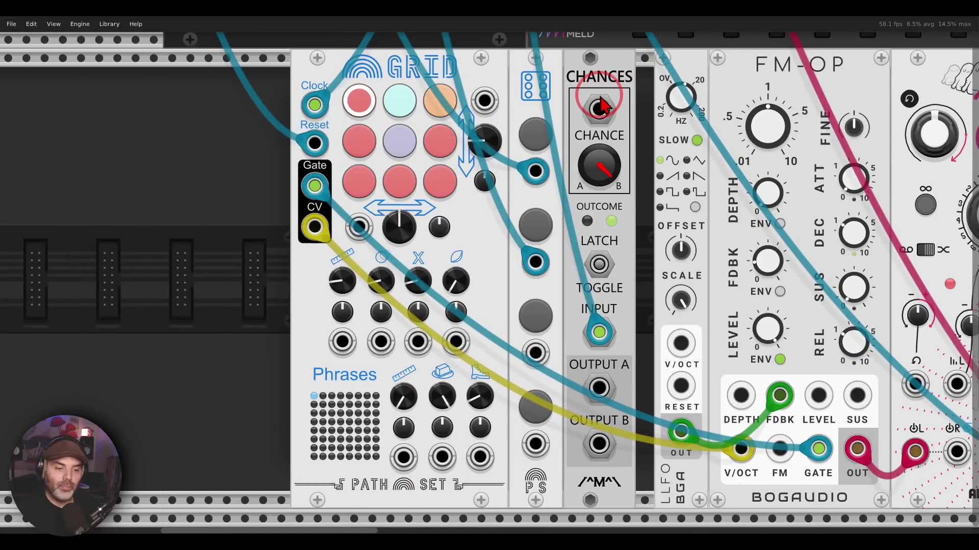
{"action": "left_click_drag", "start_coordinate": [600, 104], "coordinate": [602, 335]}
{"action": "left_click_drag", "start_coordinate": [600, 388], "coordinate": [536, 354]}
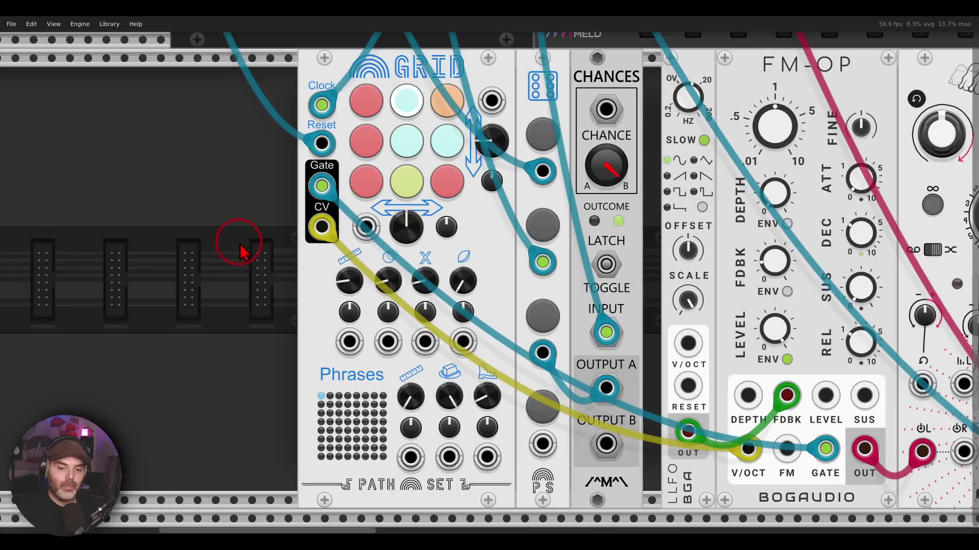
{"action": "mouse_move", "coordinate": [767, 273]}
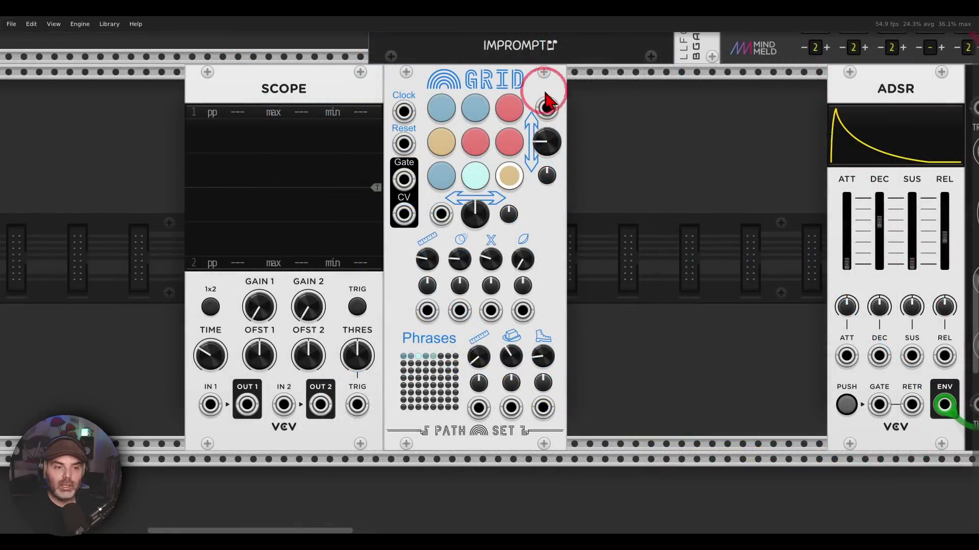
Step: Add the Play Head Expander (right 9HP) to GRID in the patch with the Kickall and Opulus voices
{"action": "right_click", "coordinate": [542, 89]}
{"action": "mouse_move", "coordinate": [571, 299]}
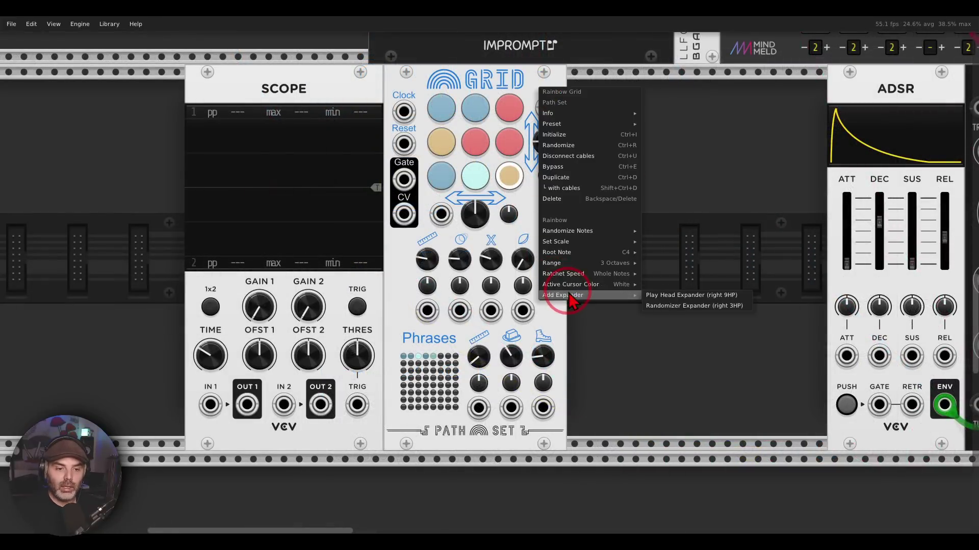
{"action": "left_click", "coordinate": [671, 299]}
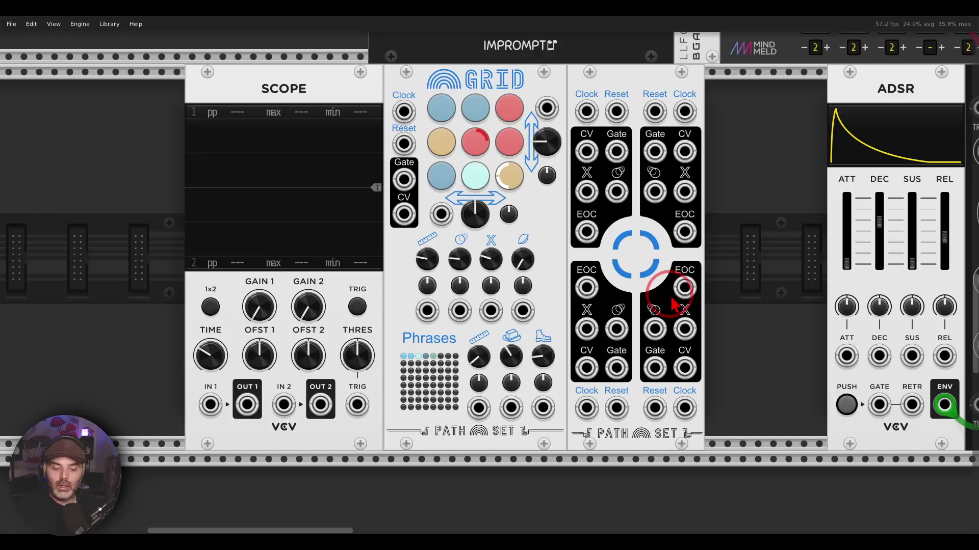
Step: Point out the separate clock and reset inputs for the play heads on the expander
{"action": "mouse_move", "coordinate": [609, 71]}
{"action": "left_mouse_down"}
{"action": "mouse_move", "coordinate": [564, 128]}
{"action": "mouse_move", "coordinate": [624, 82]}
{"action": "left_mouse_up"}
{"action": "mouse_move", "coordinate": [703, 83]}
{"action": "left_mouse_down"}
{"action": "mouse_move", "coordinate": [645, 119]}
{"action": "mouse_move", "coordinate": [703, 79]}
{"action": "left_mouse_up"}
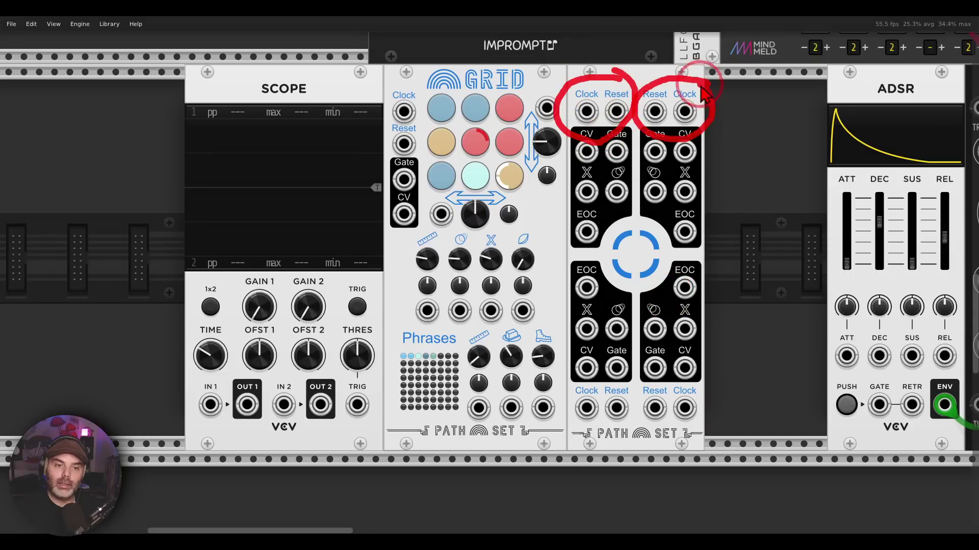
{"action": "mouse_move", "coordinate": [619, 399]}
{"action": "left_mouse_down"}
{"action": "mouse_move", "coordinate": [585, 420]}
{"action": "mouse_move", "coordinate": [618, 389]}
{"action": "left_mouse_up"}
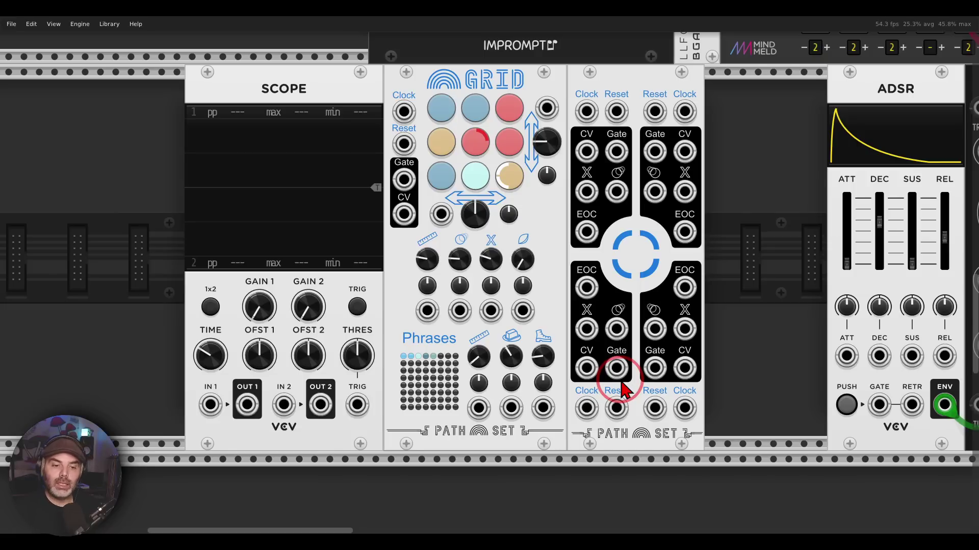
Step: Patch CLK 1, CLK 2 and CLK 3 to the expander's upper-left, upper-right and lower-left play head clock inputs
{"action": "scroll", "coordinate": [635, 293], "scroll_direction": "up", "scroll_amount": 5}
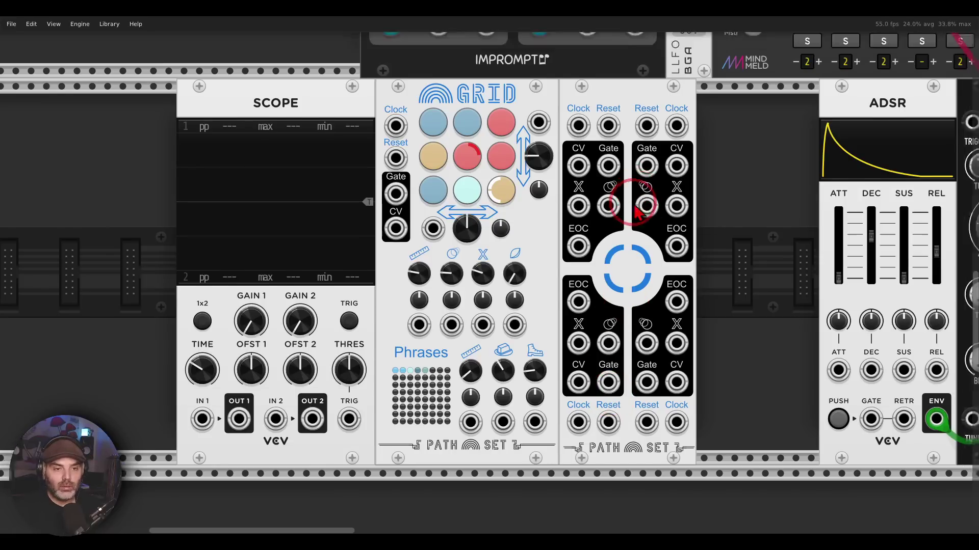
{"action": "scroll", "coordinate": [560, 276], "scroll_direction": "right", "scroll_amount": 3}
{"action": "scroll", "coordinate": [466, 255], "scroll_direction": "up", "scroll_amount": 1}
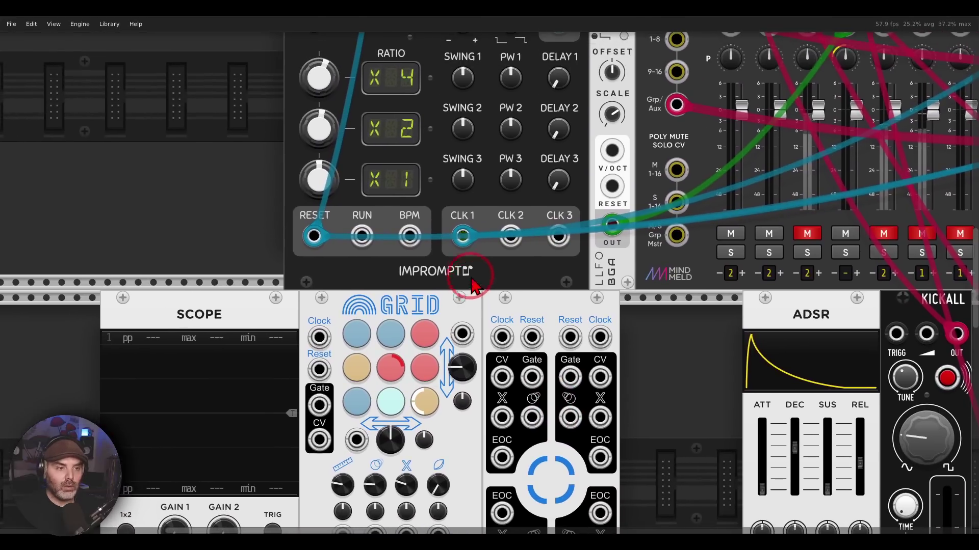
{"action": "left_click_drag", "start_coordinate": [458, 199], "coordinate": [497, 299]}
{"action": "left_click_drag", "start_coordinate": [509, 240], "coordinate": [600, 337]}
{"action": "left_click_drag", "start_coordinate": [559, 238], "coordinate": [502, 442]}
{"action": "scroll", "coordinate": [553, 306], "scroll_direction": "down", "scroll_amount": 5}
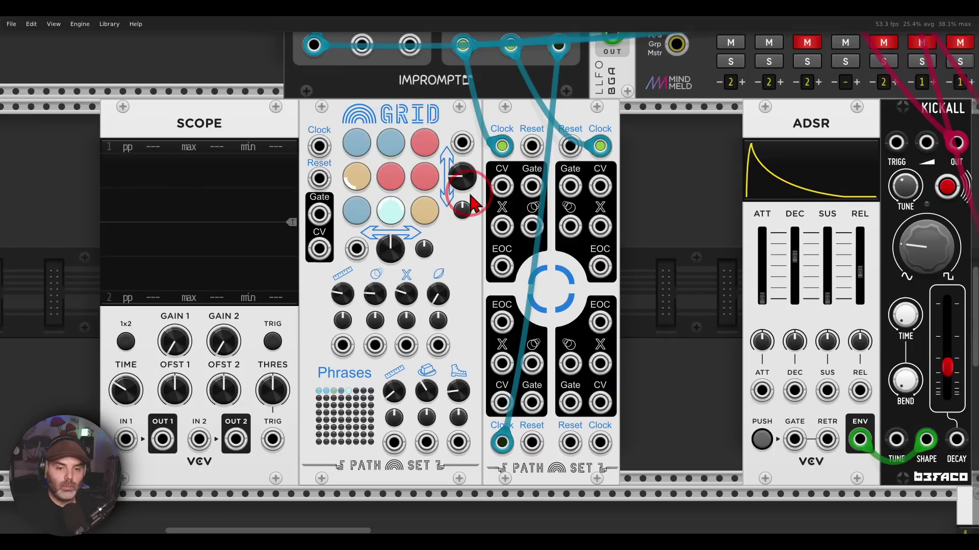
Step: Patch the upper-left play head's CV to Kickall's TUNE and its gate to TRIGG, and slightly lower Kickall's wave shape
{"action": "left_click_drag", "start_coordinate": [720, 323], "coordinate": [556, 300]}
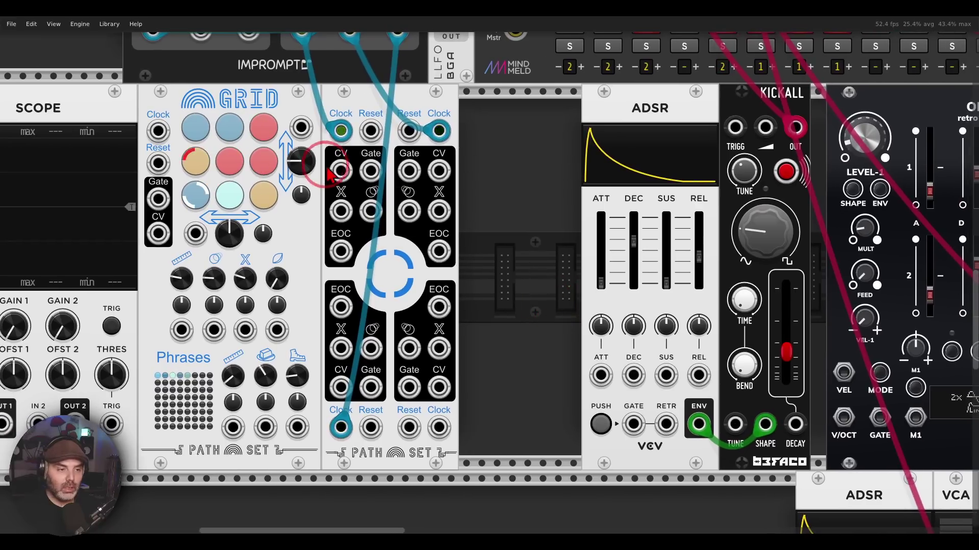
{"action": "left_click_drag", "start_coordinate": [331, 173], "coordinate": [735, 424]}
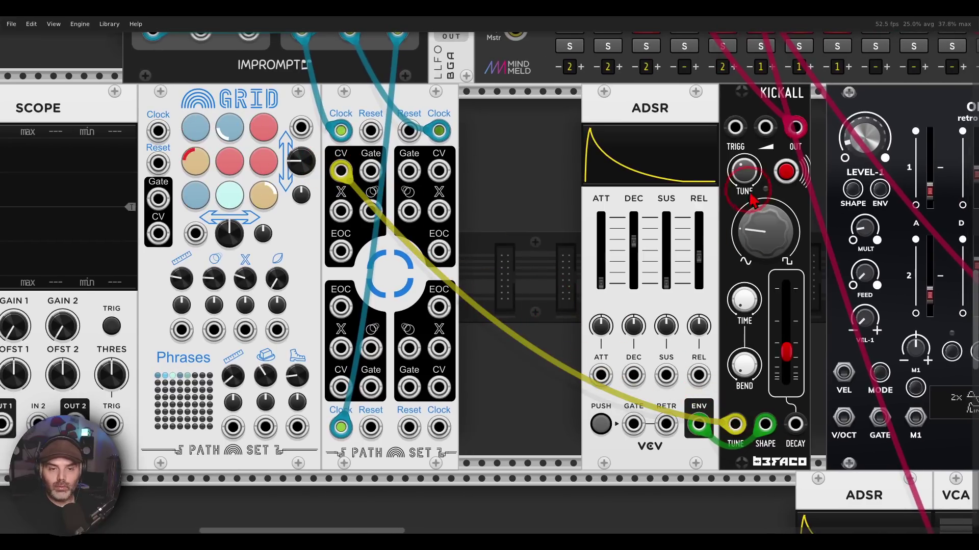
{"action": "left_click_drag", "start_coordinate": [370, 171], "coordinate": [735, 127]}
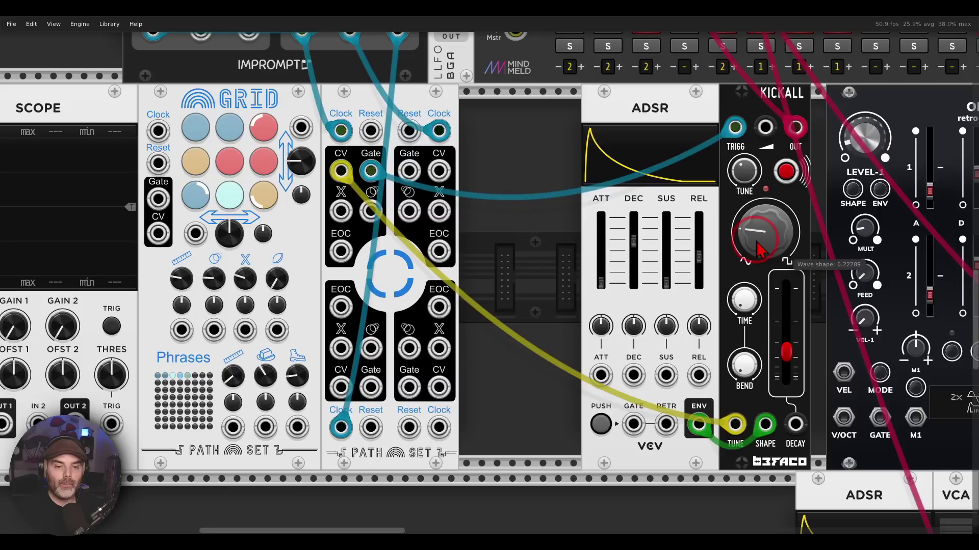
{"action": "mouse_move", "coordinate": [759, 237]}
{"action": "left_mouse_down"}
{"action": "mouse_move", "coordinate": [756, 199]}
{"action": "mouse_move", "coordinate": [756, 237]}
{"action": "left_mouse_up"}
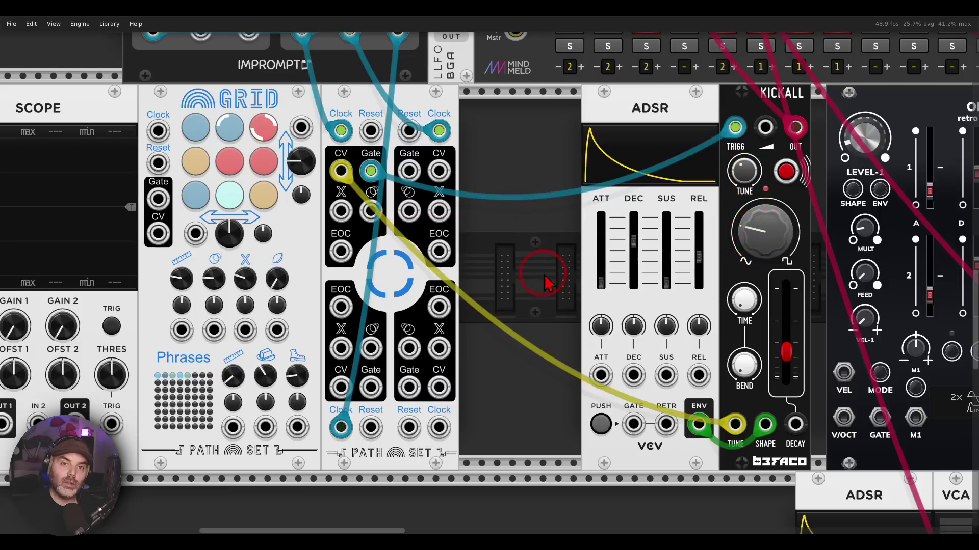
Step: Patch the upper-right play head's gate and CV to the GATE and V/OCT inputs of Opulus
{"action": "left_click_drag", "start_coordinate": [546, 281], "coordinate": [407, 284]}
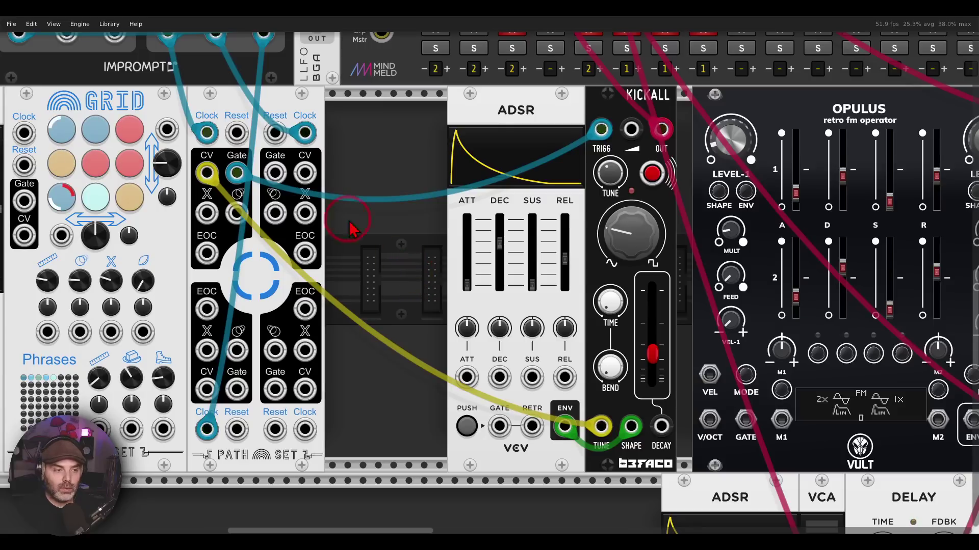
{"action": "left_click_drag", "start_coordinate": [275, 174], "coordinate": [746, 419]}
{"action": "left_click_drag", "start_coordinate": [305, 173], "coordinate": [710, 419]}
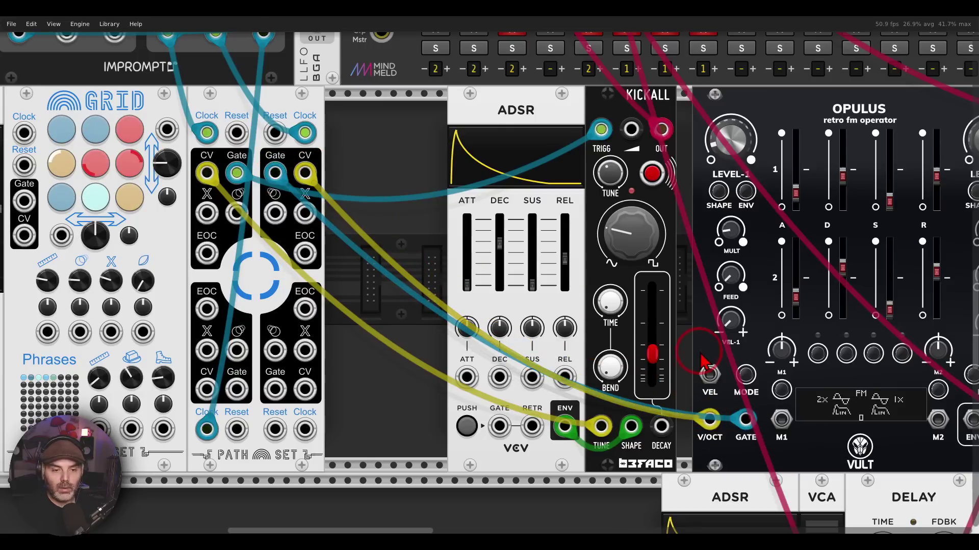
{"action": "scroll", "coordinate": [703, 362], "scroll_direction": "down", "scroll_amount": 2}
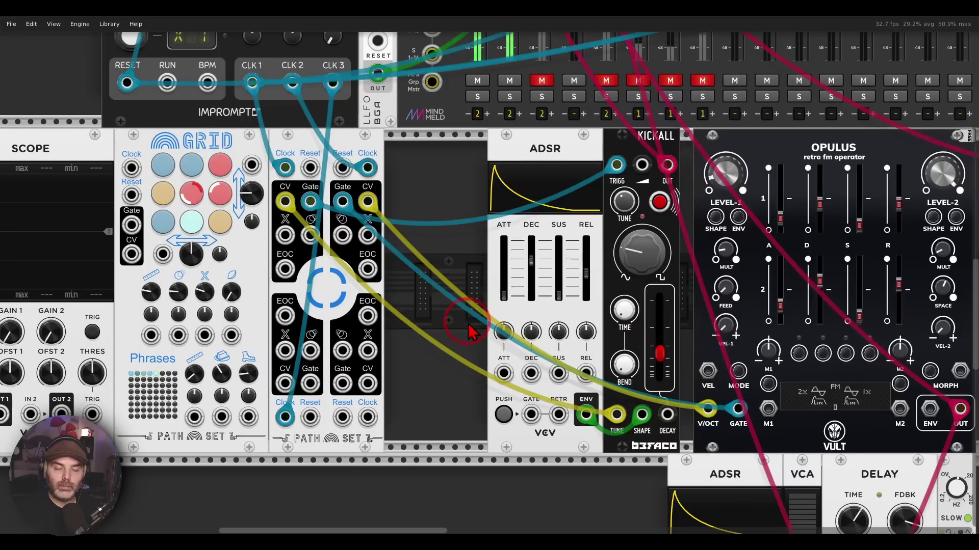
{"action": "left_click_drag", "start_coordinate": [464, 320], "coordinate": [564, 311]}
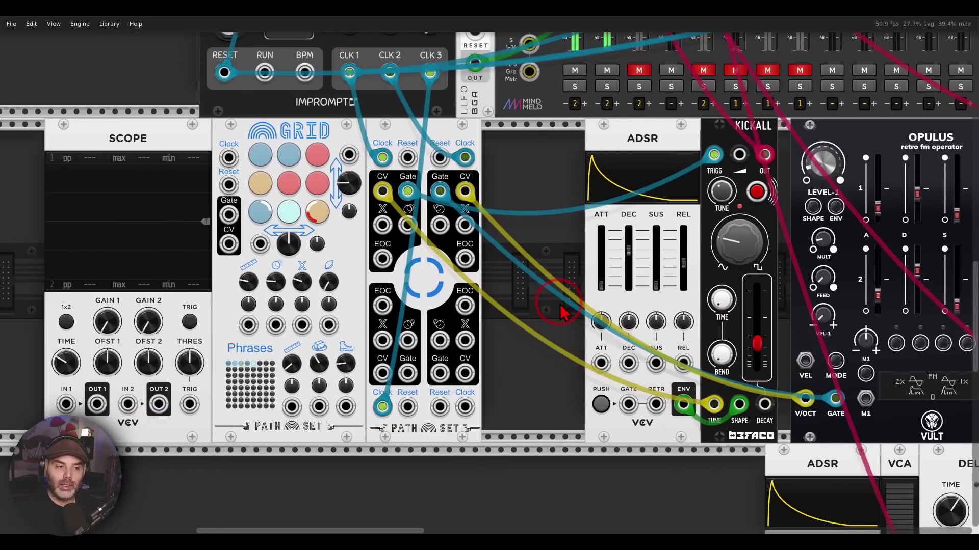
Step: Patch the lower-left play head's CV to Energy's V/OCT input and unmute the ENRG mixer channel
{"action": "mouse_move", "coordinate": [326, 127]}
{"action": "left_mouse_down"}
{"action": "mouse_move", "coordinate": [285, 105]}
{"action": "mouse_move", "coordinate": [239, 153]}
{"action": "mouse_move", "coordinate": [316, 120]}
{"action": "left_mouse_up"}
{"action": "left_click", "coordinate": [321, 115]}
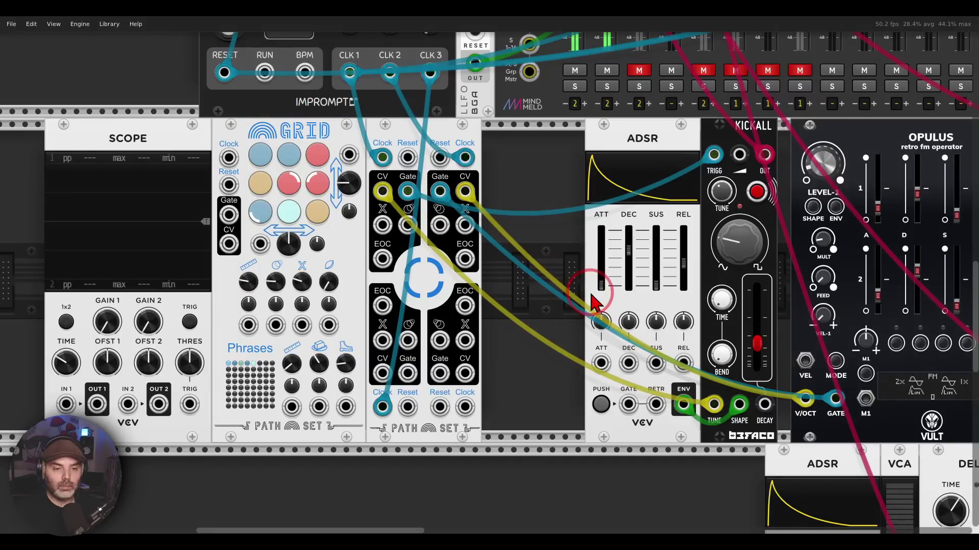
{"action": "left_click_drag", "start_coordinate": [591, 284], "coordinate": [345, 279]}
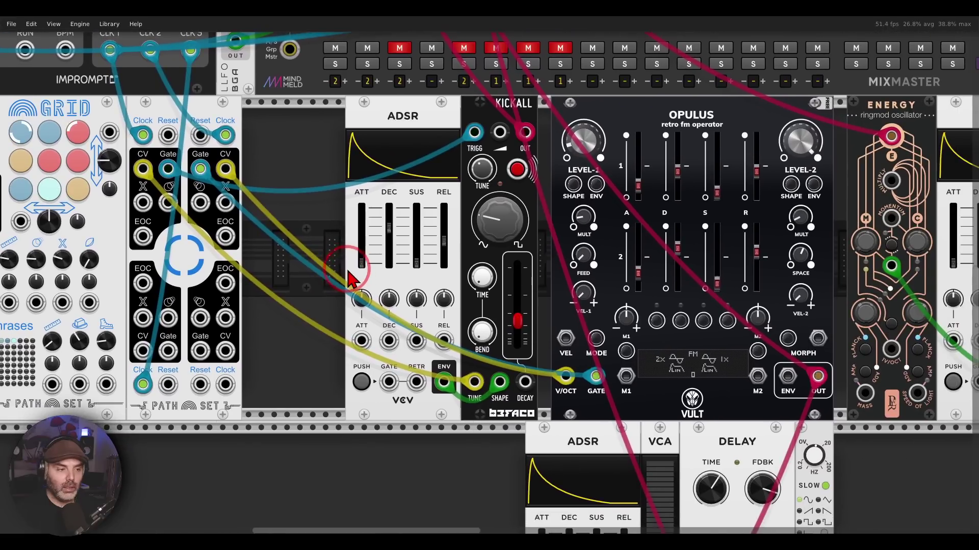
{"action": "left_click", "coordinate": [144, 351]}
{"action": "left_click_drag", "start_coordinate": [145, 350], "coordinate": [891, 349]}
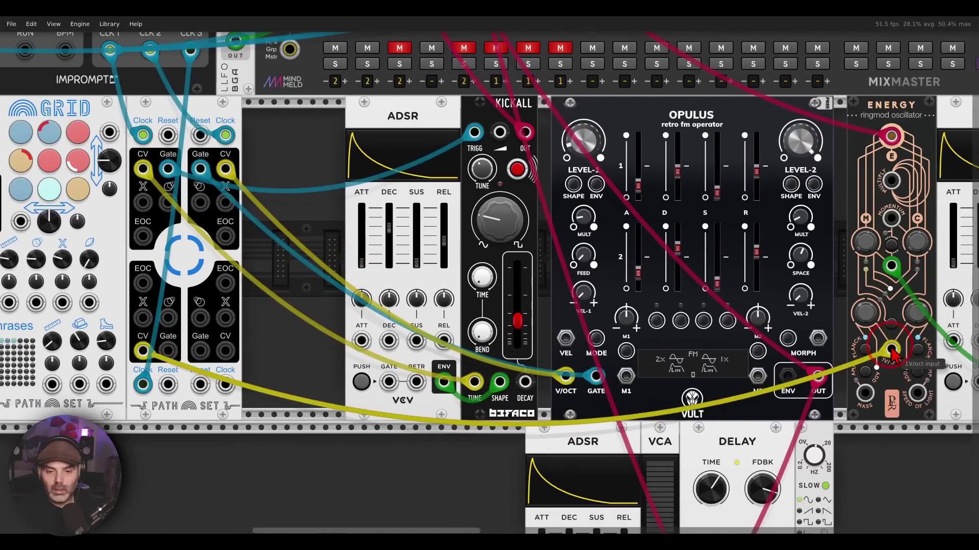
{"action": "left_click", "coordinate": [426, 98]}
{"action": "left_click", "coordinate": [328, 261]}
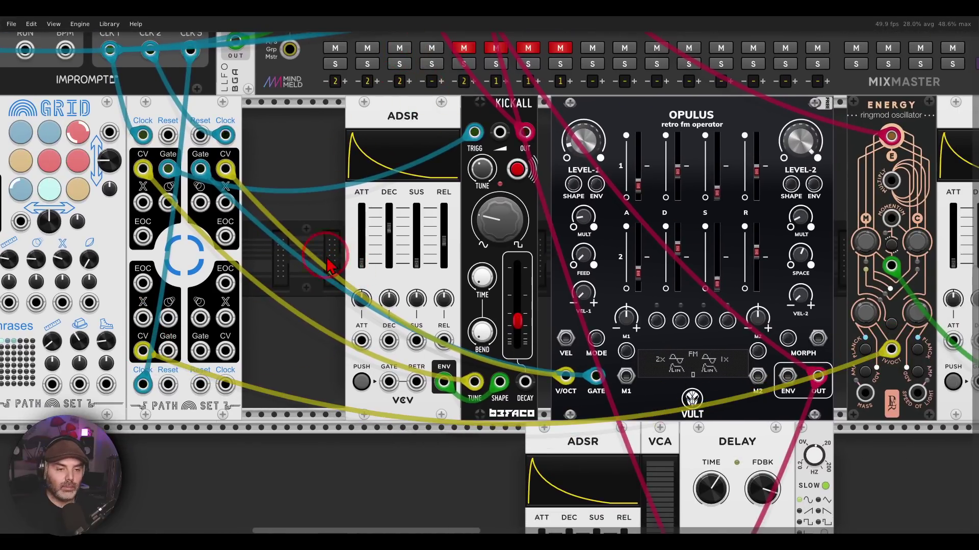
{"action": "left_click", "coordinate": [866, 226]}
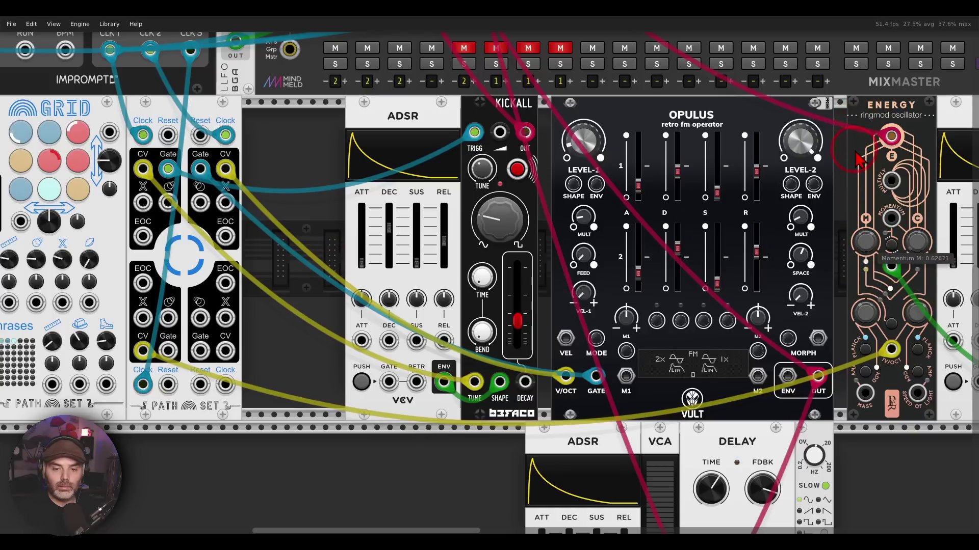
{"action": "left_click", "coordinate": [381, 253]}
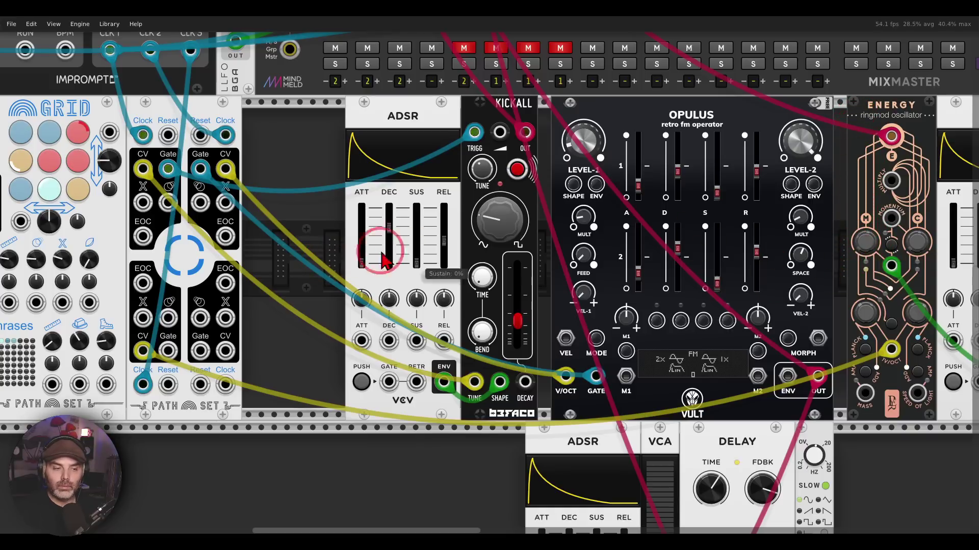
Step: Point out the X knob on GRID and patch the upper-left play head's X output to the Scope's IN 1
{"action": "left_click_drag", "start_coordinate": [311, 259], "coordinate": [218, 253]}
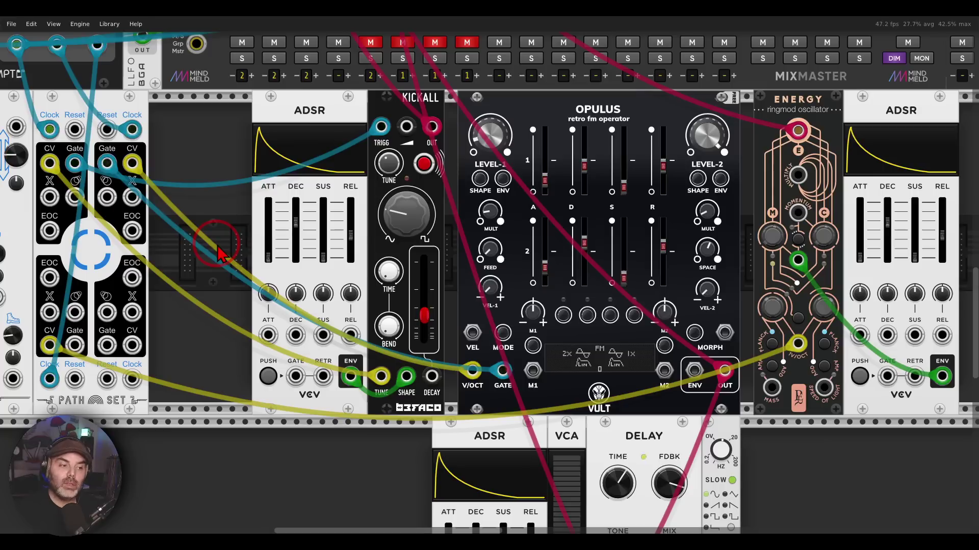
{"action": "left_click_drag", "start_coordinate": [214, 250], "coordinate": [634, 240]}
{"action": "scroll", "coordinate": [507, 240], "scroll_direction": "up", "scroll_amount": 2}
{"action": "left_click_drag", "start_coordinate": [507, 236], "coordinate": [572, 236]}
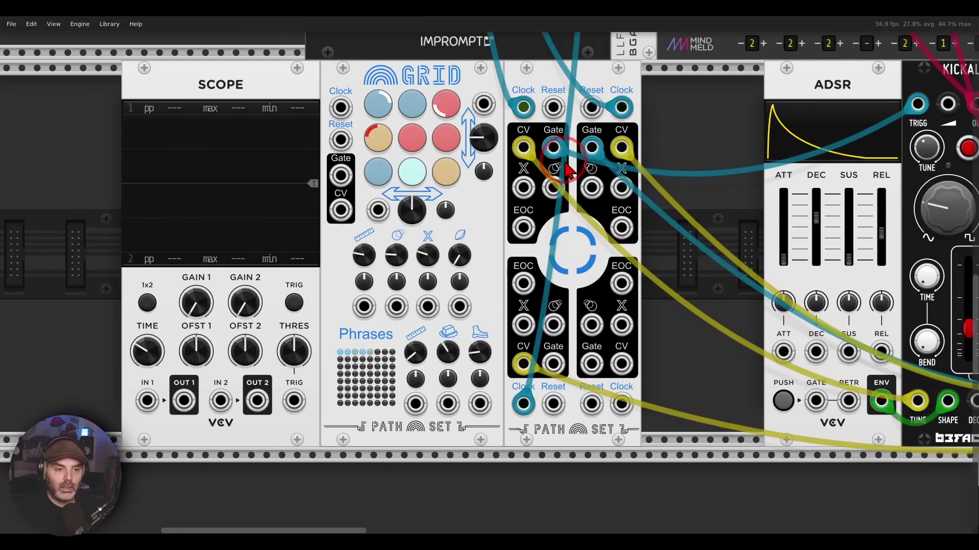
{"action": "mouse_move", "coordinate": [568, 164]}
{"action": "left_mouse_down"}
{"action": "mouse_move", "coordinate": [500, 225]}
{"action": "mouse_move", "coordinate": [584, 212]}
{"action": "mouse_move", "coordinate": [565, 171]}
{"action": "left_mouse_up"}
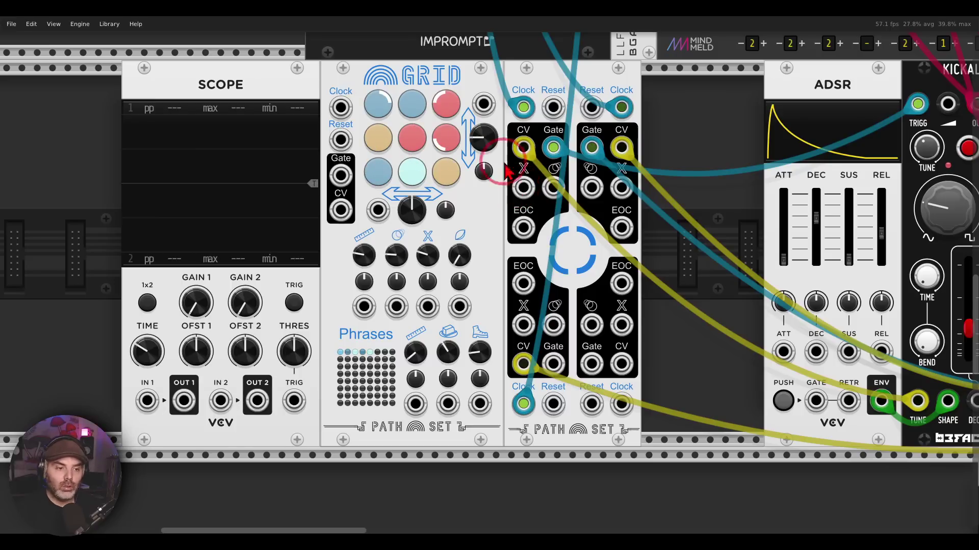
{"action": "left_click_drag", "start_coordinate": [446, 227], "coordinate": [414, 253]}
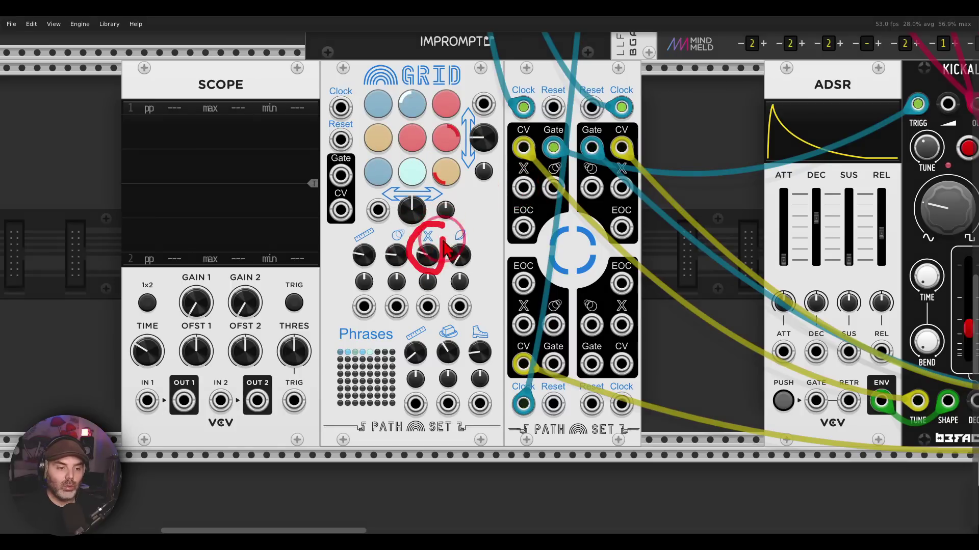
{"action": "mouse_move", "coordinate": [524, 187]}
{"action": "left_mouse_down"}
{"action": "mouse_move", "coordinate": [532, 195]}
{"action": "mouse_move", "coordinate": [165, 400]}
{"action": "mouse_move", "coordinate": [147, 401]}
{"action": "left_mouse_up"}
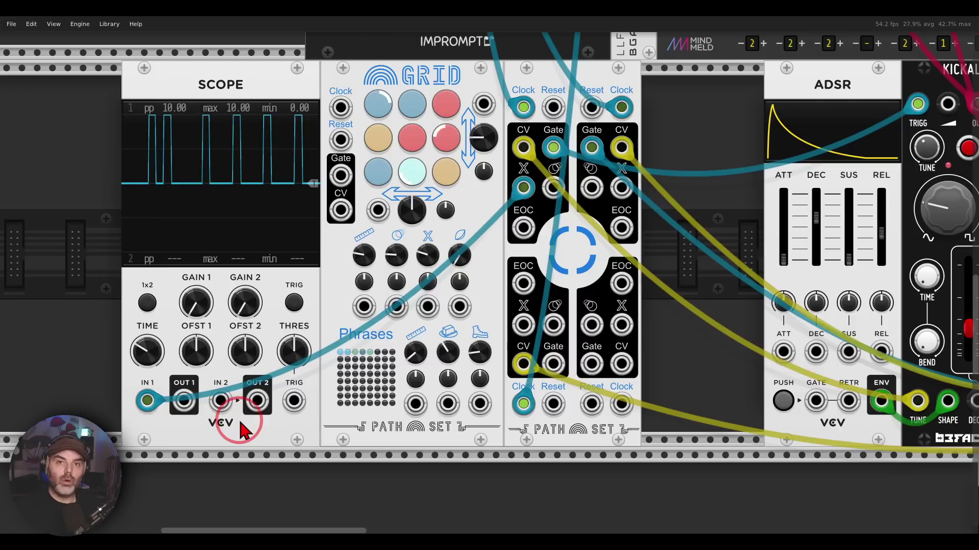
Step: Remove the Scope cable and patch the upper-right play head's X output to the GATE of the ADSR beside Kickall
{"action": "left_click_drag", "start_coordinate": [688, 339], "coordinate": [429, 324]}
{"action": "scroll", "coordinate": [487, 346], "scroll_direction": "down", "scroll_amount": 3}
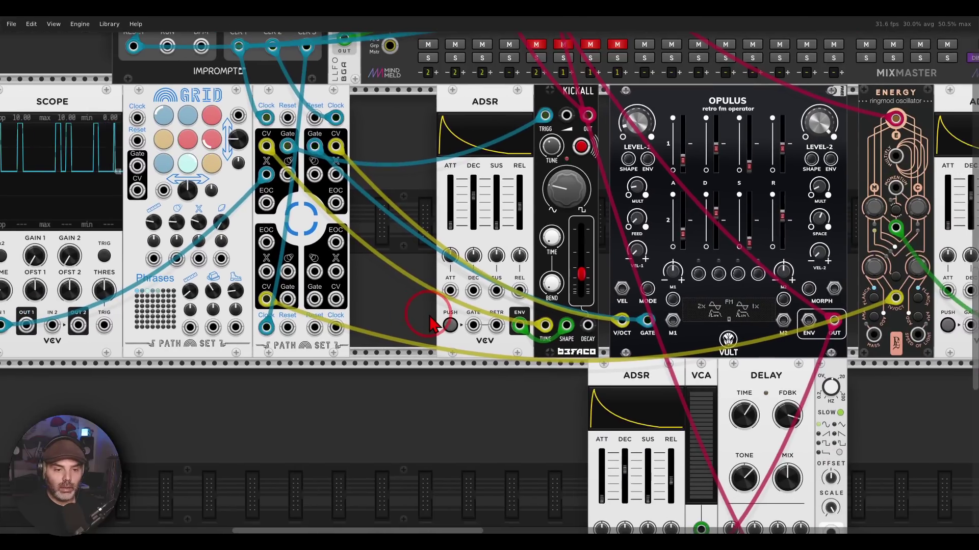
{"action": "left_click_drag", "start_coordinate": [262, 175], "coordinate": [474, 332]}
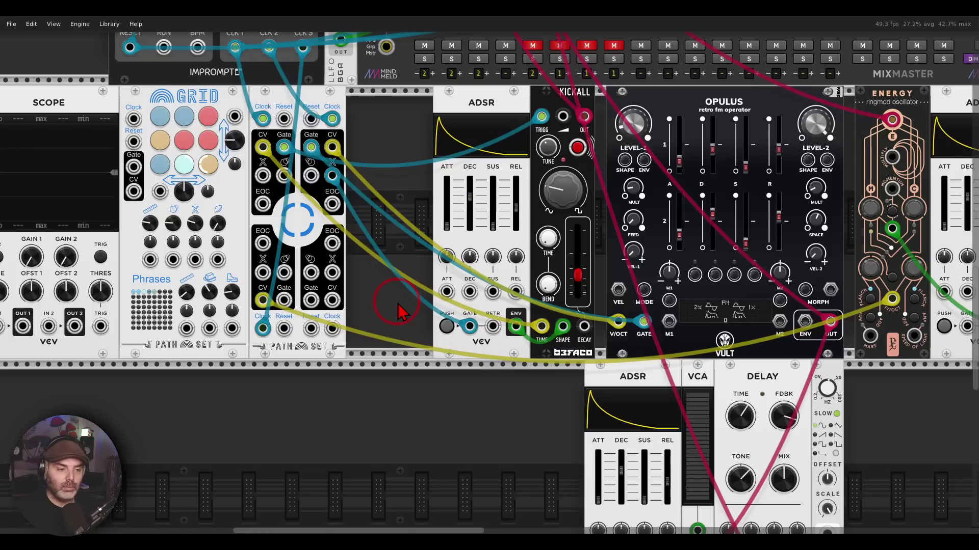
Step: Patch the upper-left play head's EOC output to the Scope's IN 1 to view its signal
{"action": "left_click_drag", "start_coordinate": [391, 310], "coordinate": [527, 302]}
{"action": "scroll", "coordinate": [510, 204], "scroll_direction": "up", "scroll_amount": 5}
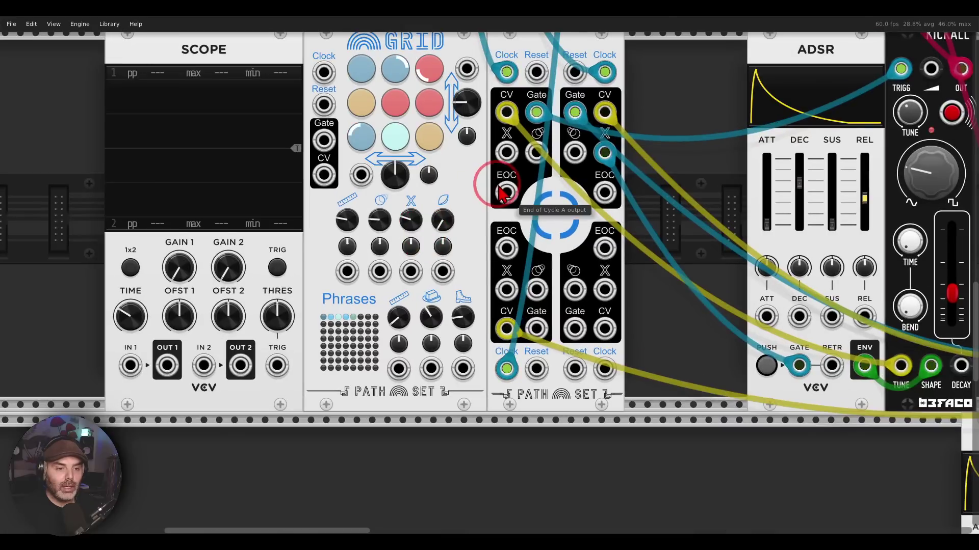
{"action": "mouse_move", "coordinate": [502, 194]}
{"action": "left_mouse_down"}
{"action": "mouse_move", "coordinate": [164, 301]}
{"action": "mouse_move", "coordinate": [131, 366]}
{"action": "left_mouse_up"}
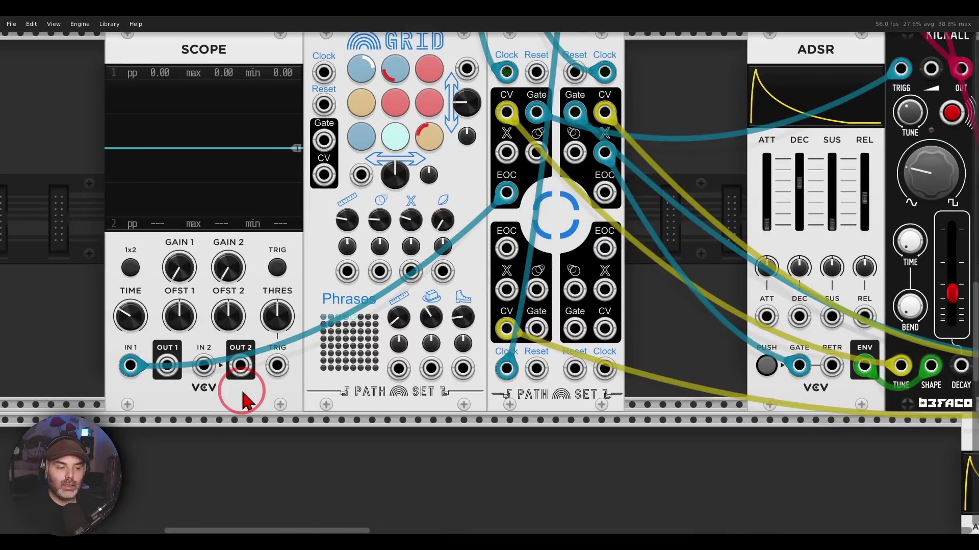
{"action": "scroll", "coordinate": [291, 365], "scroll_direction": "up", "scroll_amount": 2}
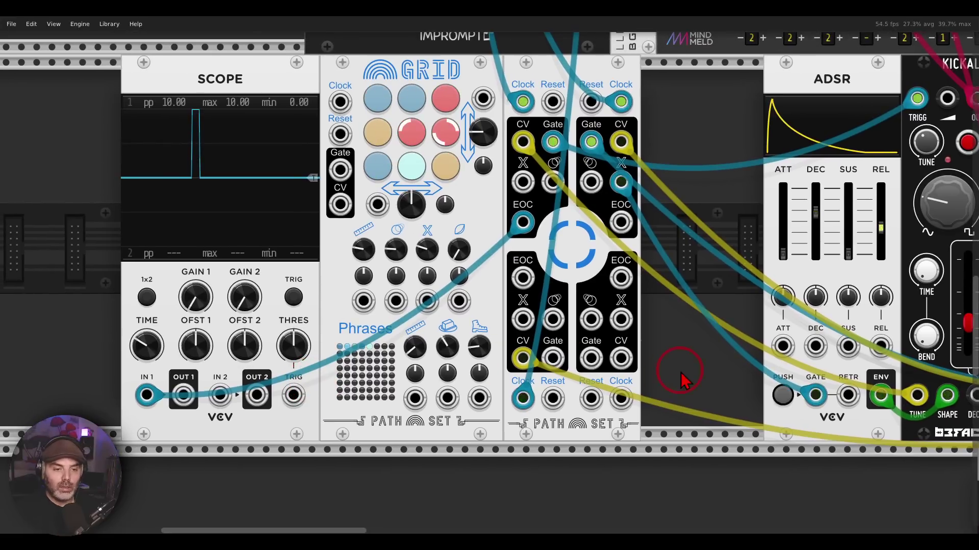
{"action": "scroll", "coordinate": [683, 379], "scroll_direction": "down", "scroll_amount": 3}
{"action": "scroll", "coordinate": [509, 327], "scroll_direction": "down", "scroll_amount": 3}
{"action": "scroll", "coordinate": [454, 339], "scroll_direction": "up", "scroll_amount": 1}
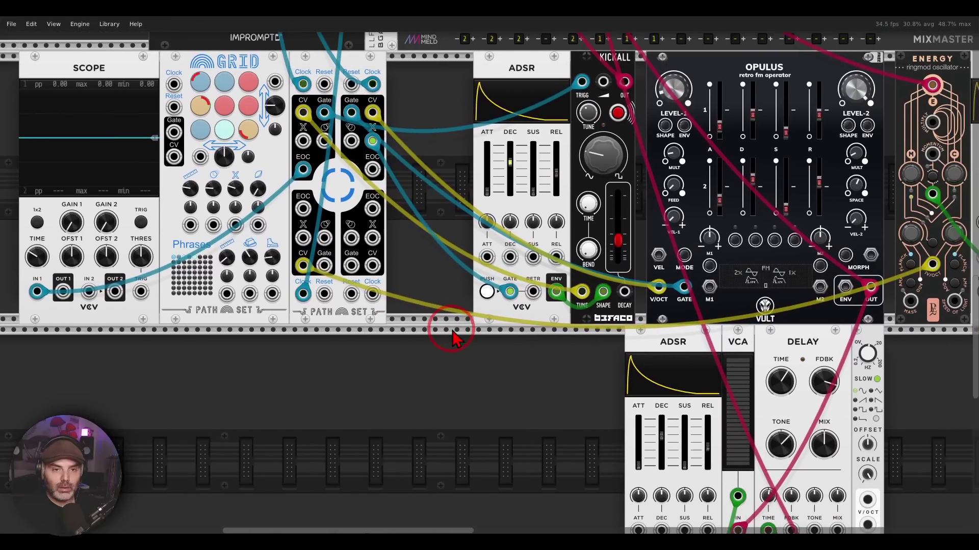
Step: Patch the upper-left play head's EOC to the GATE of the ADSR controlling the Delay's VCA, replacing its Scope connection
{"action": "left_click_drag", "start_coordinate": [792, 52], "coordinate": [795, 322]}
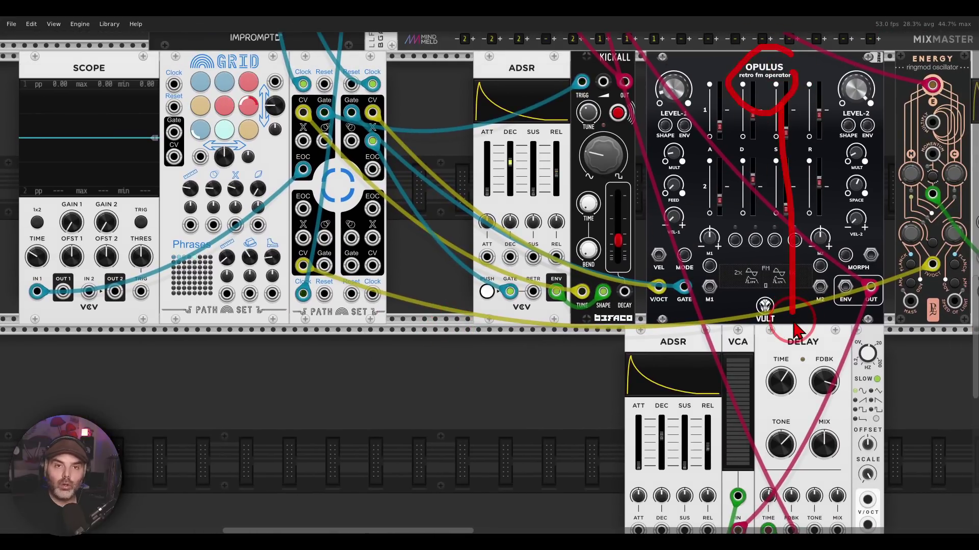
{"action": "scroll", "coordinate": [797, 329], "scroll_direction": "down", "scroll_amount": 5}
{"action": "scroll", "coordinate": [797, 329], "scroll_direction": "right", "scroll_amount": 4}
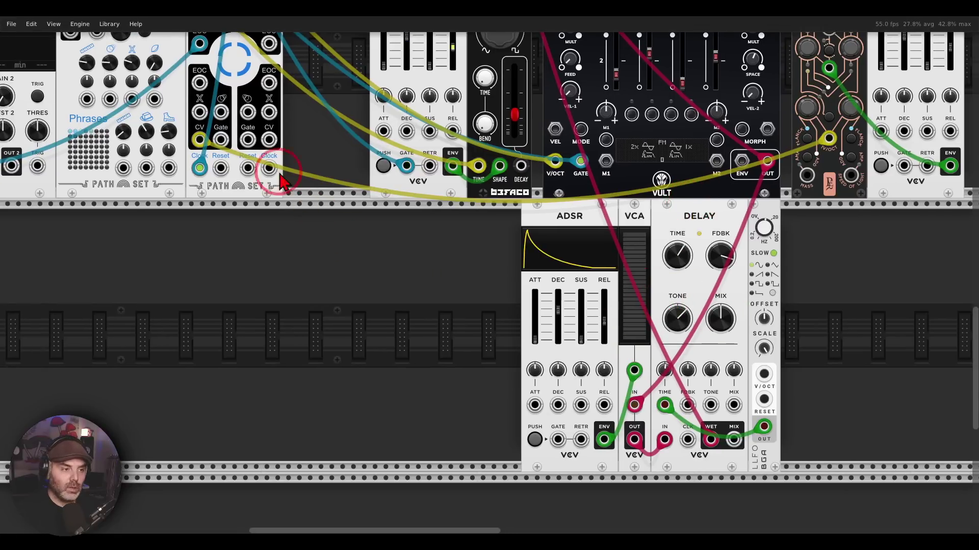
{"action": "scroll", "coordinate": [265, 133], "scroll_direction": "up", "scroll_amount": 2}
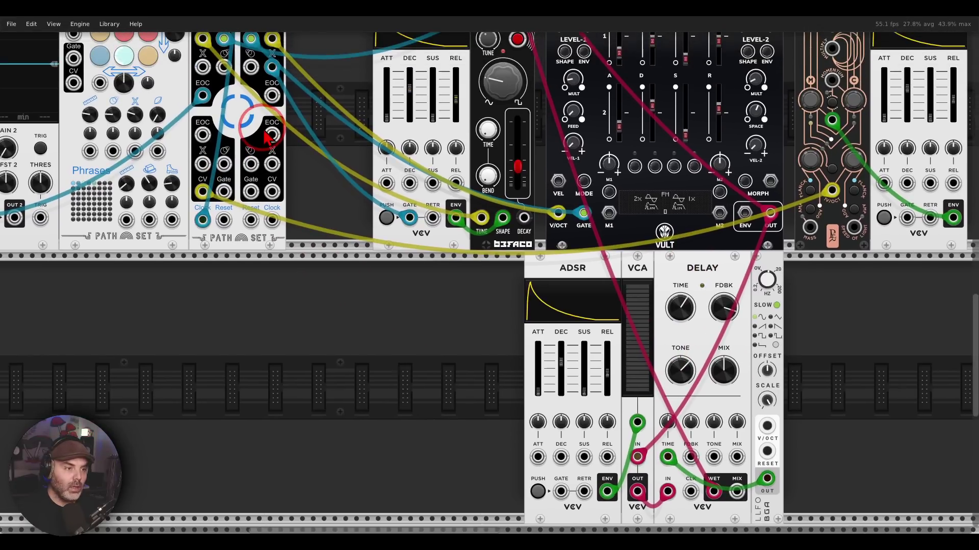
{"action": "left_click_drag", "start_coordinate": [271, 136], "coordinate": [561, 492]}
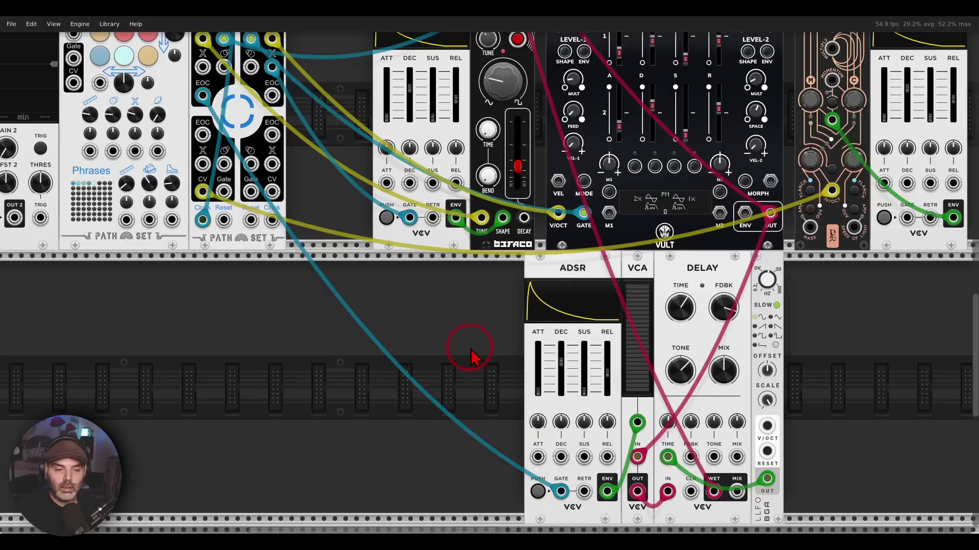
{"action": "scroll", "coordinate": [432, 268], "scroll_direction": "left", "scroll_amount": 3}
{"action": "scroll", "coordinate": [459, 275], "scroll_direction": "up", "scroll_amount": 8}
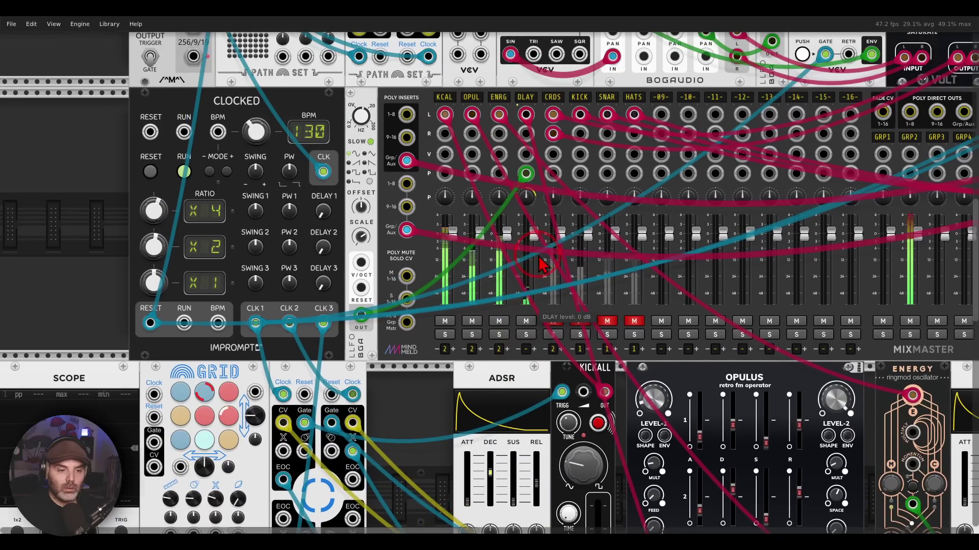
{"action": "scroll", "coordinate": [528, 293], "scroll_direction": "down", "scroll_amount": 10}
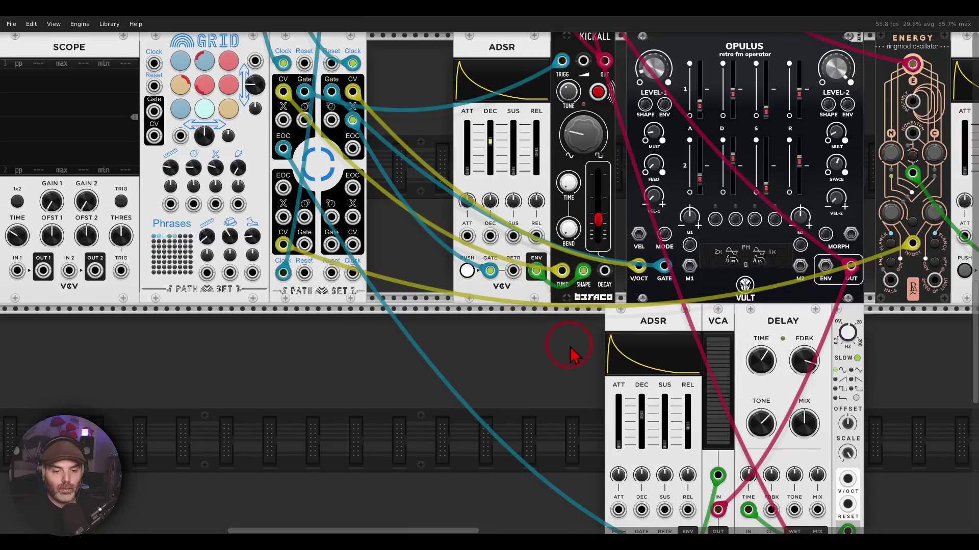
{"action": "left_click_drag", "start_coordinate": [571, 352], "coordinate": [443, 255]}
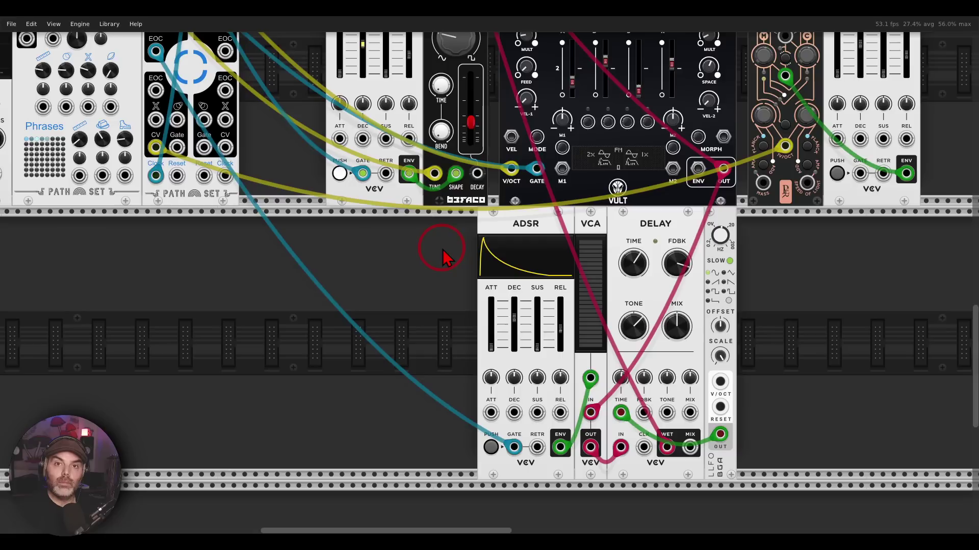
{"action": "scroll", "coordinate": [451, 250], "scroll_direction": "up", "scroll_amount": 4}
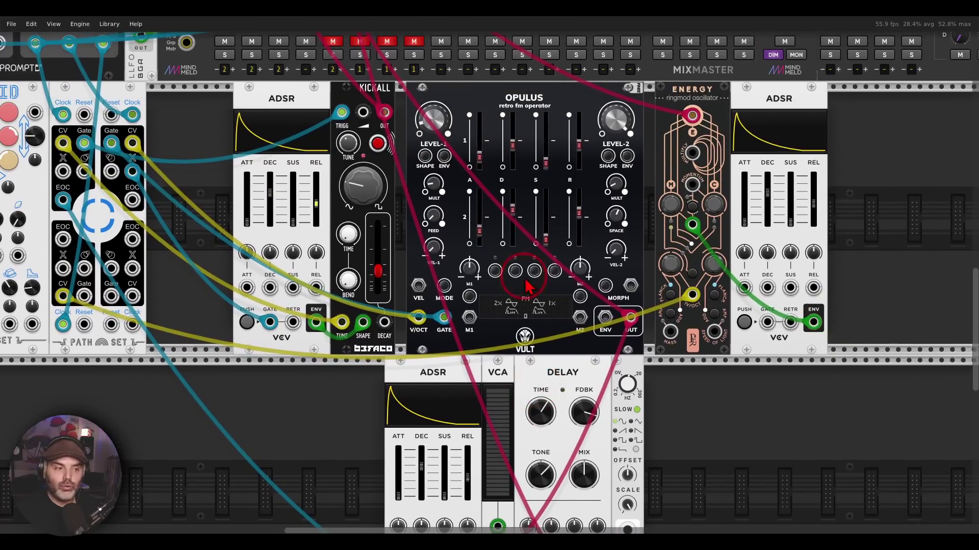
Step: Patch the upper-left play head's ratchet output to the Scope's IN 1 to view its signal
{"action": "scroll", "coordinate": [543, 198], "scroll_direction": "left", "scroll_amount": 10}
{"action": "scroll", "coordinate": [543, 198], "scroll_direction": "up", "scroll_amount": 4, "text": "ctrl"}
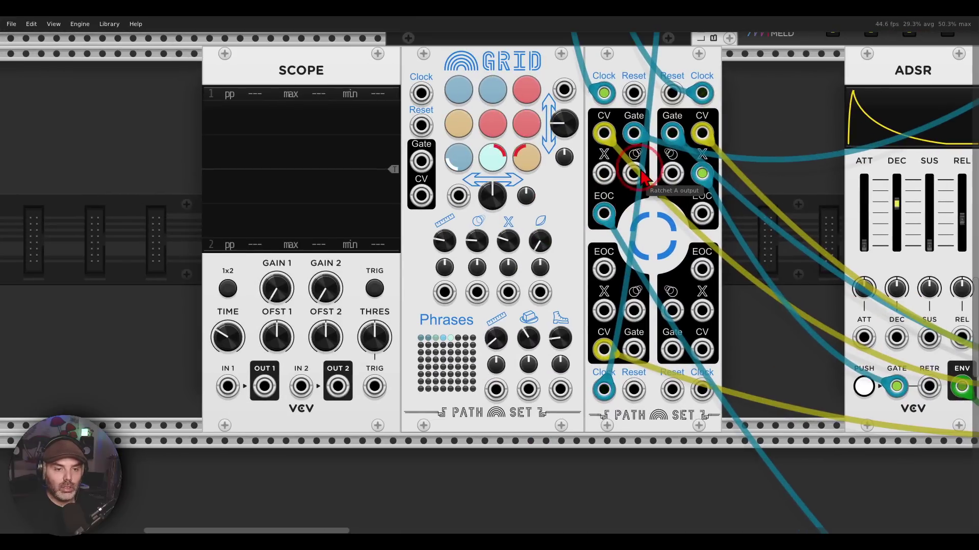
{"action": "mouse_move", "coordinate": [640, 176]}
{"action": "left_mouse_down"}
{"action": "mouse_move", "coordinate": [328, 306]}
{"action": "mouse_move", "coordinate": [228, 386]}
{"action": "left_mouse_up"}
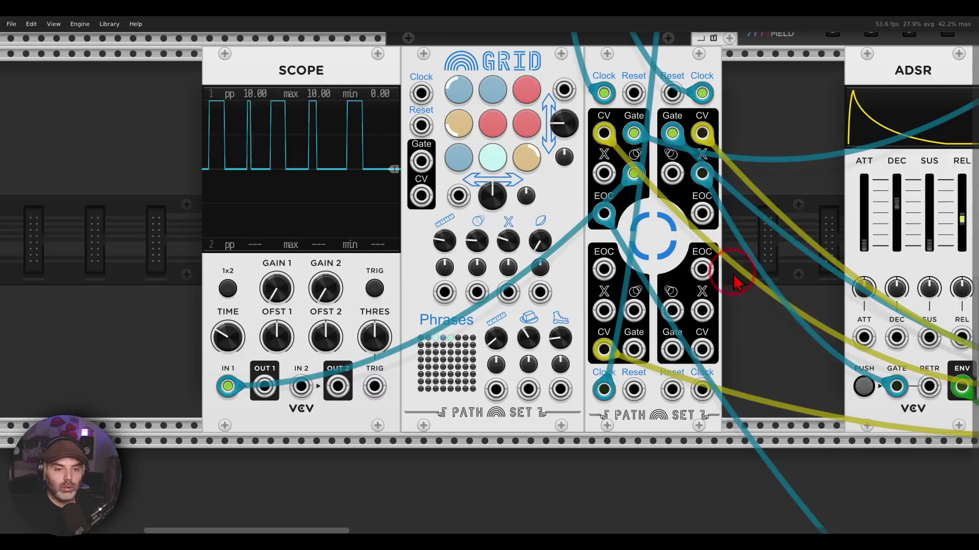
Step: Move the upper-left play head's ratchet cable from the Scope to the GATE of the ADSR beside Energy
{"action": "scroll", "coordinate": [713, 279], "scroll_direction": "right", "scroll_amount": 5}
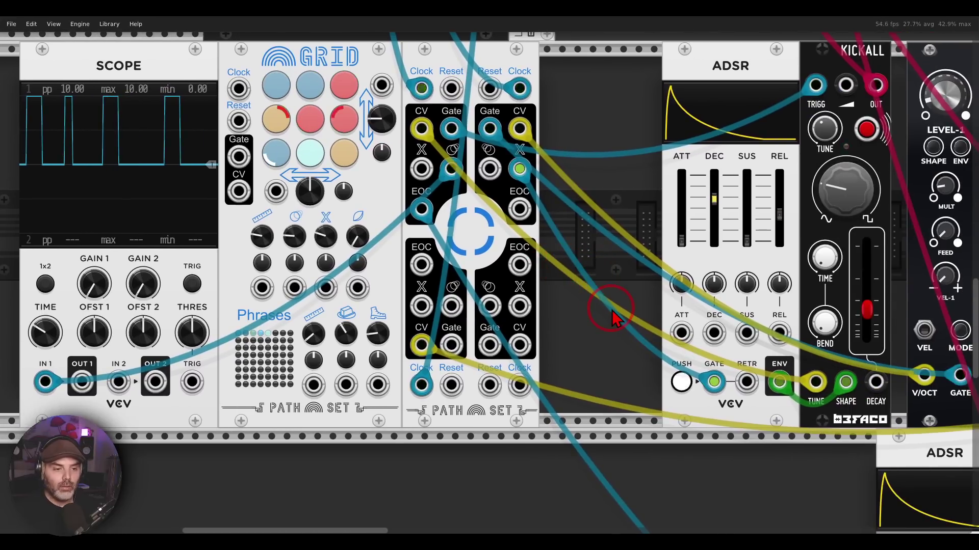
{"action": "scroll", "coordinate": [597, 284], "scroll_direction": "down", "scroll_amount": 3, "text": "ctrl"}
{"action": "left_click_drag", "start_coordinate": [340, 180], "coordinate": [449, 268]}
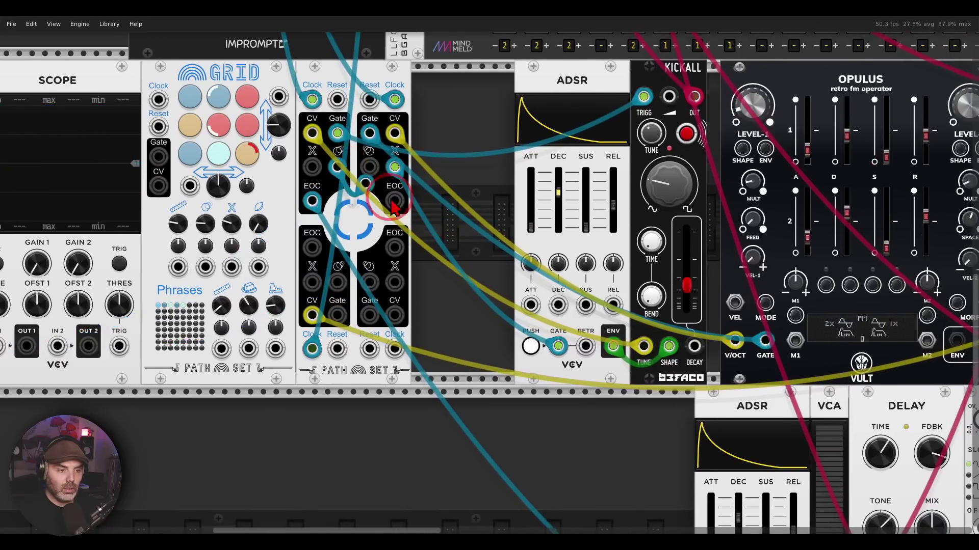
{"action": "scroll", "coordinate": [449, 267], "scroll_direction": "right", "scroll_amount": 8}
{"action": "left_click_drag", "start_coordinate": [651, 278], "coordinate": [866, 347]}
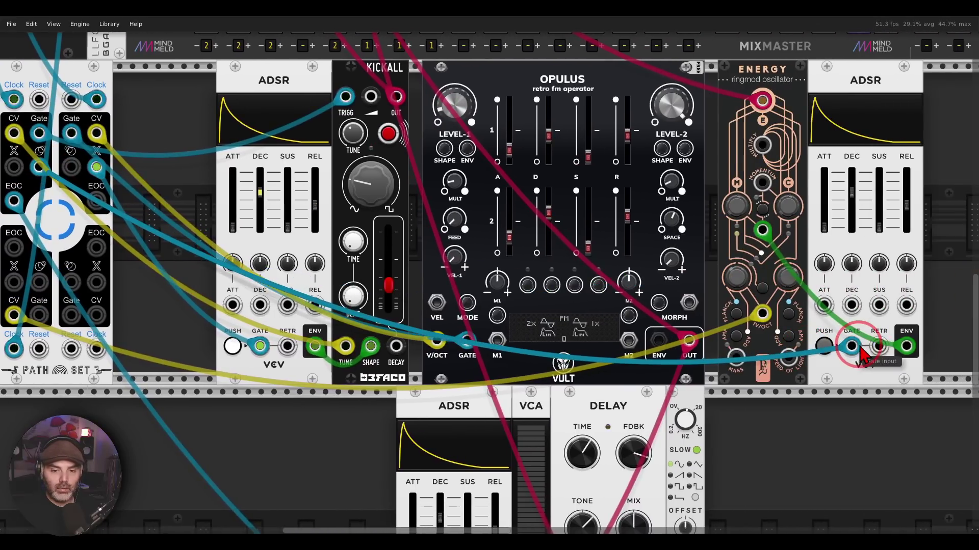
{"action": "left_click", "coordinate": [279, 240]}
{"action": "left_click", "coordinate": [237, 230]}
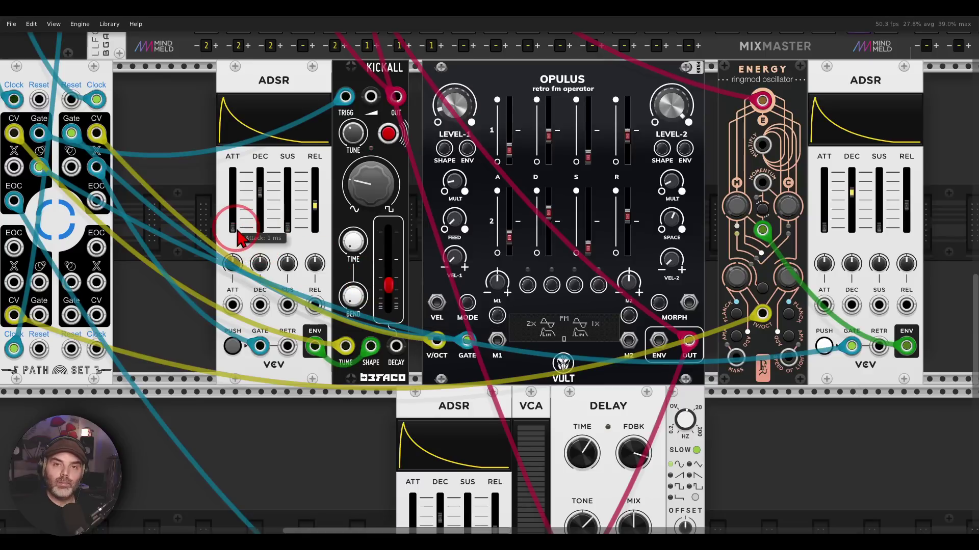
Step: Examine the completed play head patch and the other GRID patch feeding MERGE and the VCO
{"action": "scroll", "coordinate": [214, 211], "scroll_direction": "down", "scroll_amount": 2}
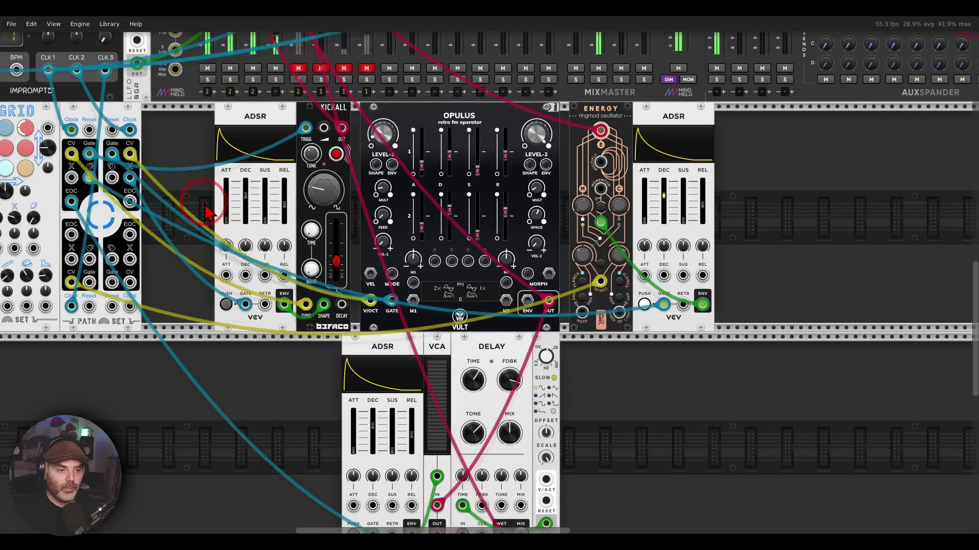
{"action": "left_click_drag", "start_coordinate": [206, 211], "coordinate": [265, 194]}
{"action": "left_click_drag", "start_coordinate": [365, 188], "coordinate": [411, 191]}
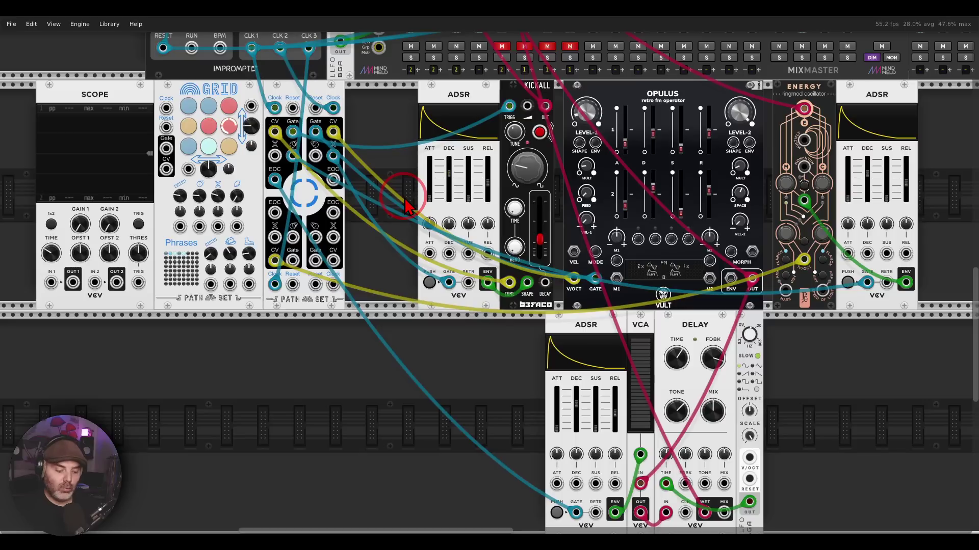
{"action": "mouse_move", "coordinate": [201, 232]}
{"action": "left_mouse_down"}
{"action": "mouse_move", "coordinate": [148, 230]}
{"action": "mouse_move", "coordinate": [206, 237]}
{"action": "left_mouse_up"}
{"action": "mouse_move", "coordinate": [244, 162]}
{"action": "left_mouse_down"}
{"action": "mouse_move", "coordinate": [213, 166]}
{"action": "mouse_move", "coordinate": [273, 209]}
{"action": "mouse_move", "coordinate": [246, 163]}
{"action": "left_mouse_up"}
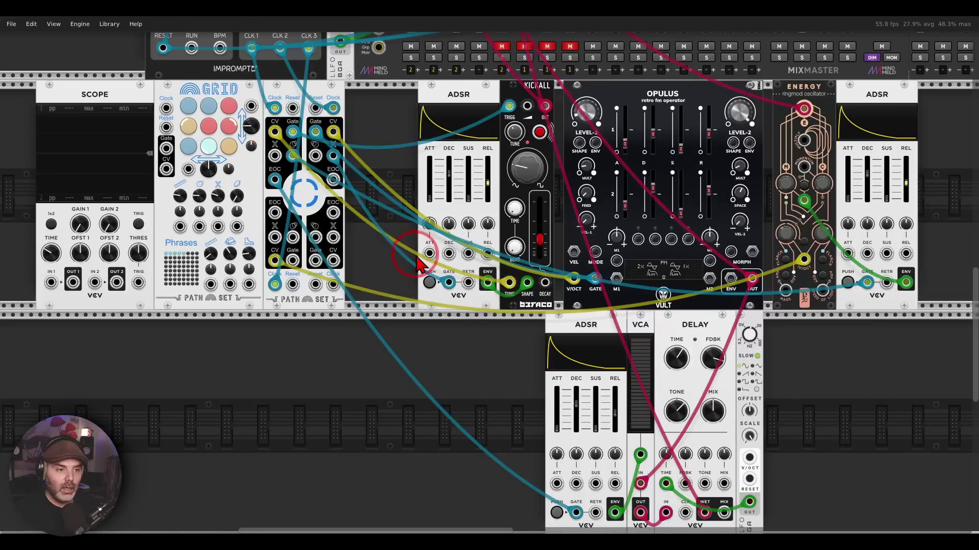
{"action": "scroll", "coordinate": [417, 263], "scroll_direction": "up", "scroll_amount": 10}
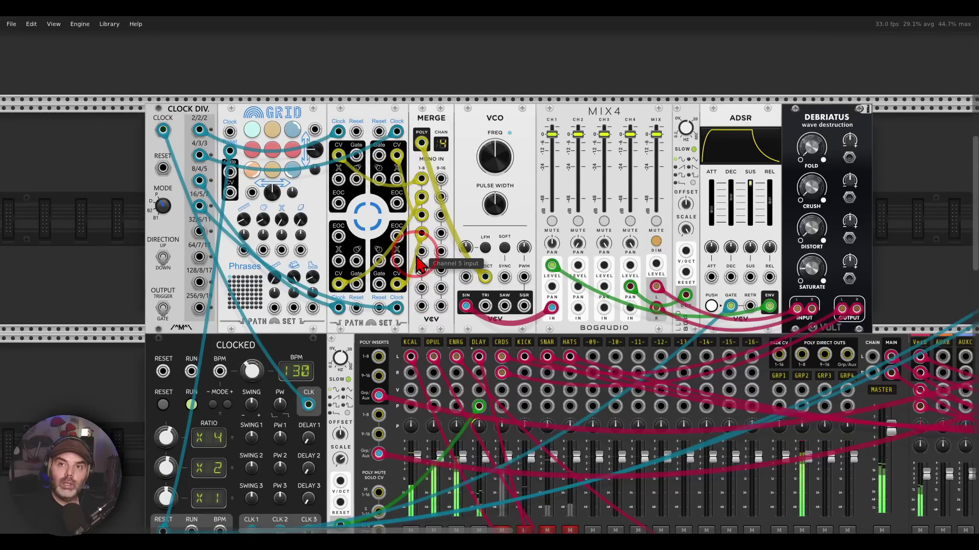
{"action": "mouse_move", "coordinate": [408, 147]}
{"action": "left_mouse_down"}
{"action": "mouse_move", "coordinate": [321, 146]}
{"action": "mouse_move", "coordinate": [316, 283]}
{"action": "mouse_move", "coordinate": [430, 219]}
{"action": "mouse_move", "coordinate": [399, 156]}
{"action": "left_mouse_up"}
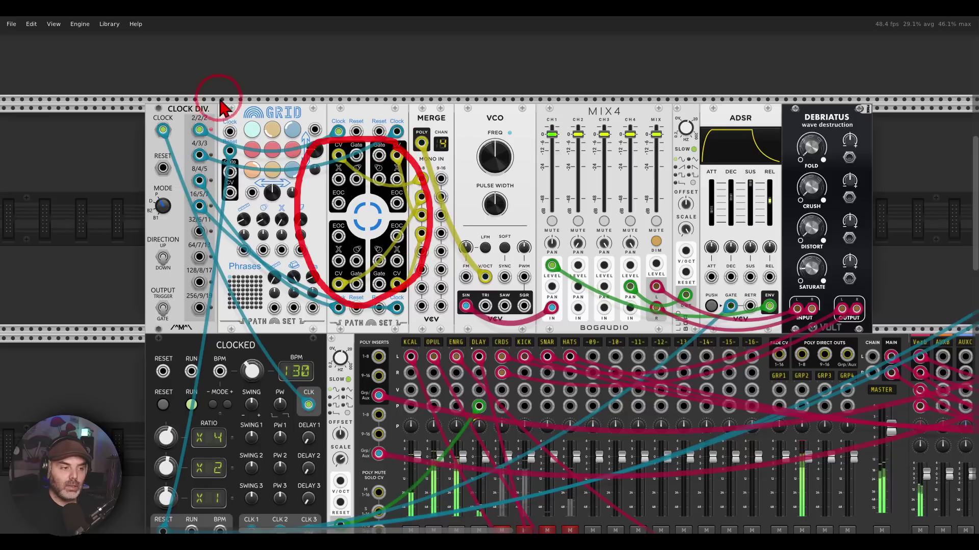
{"action": "left_click_drag", "start_coordinate": [218, 99], "coordinate": [211, 107]}
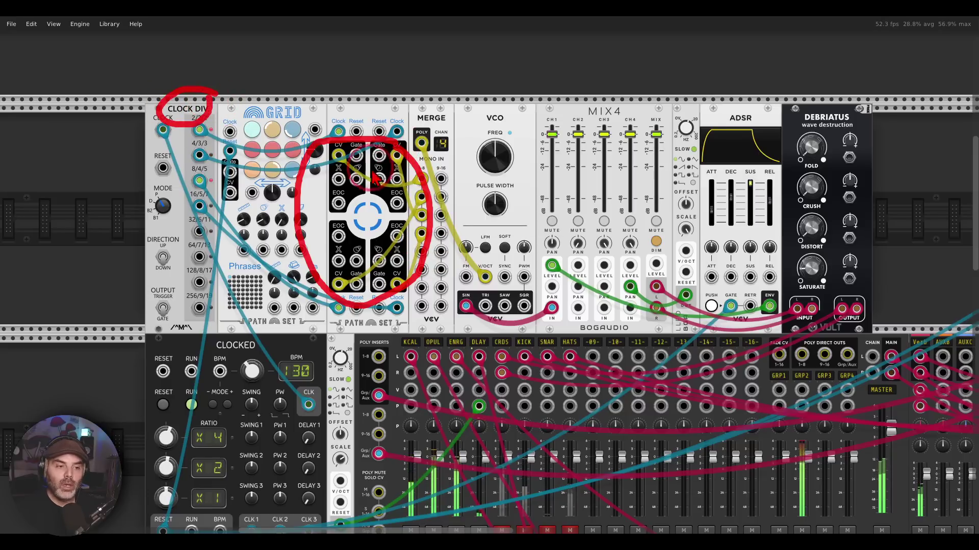
{"action": "mouse_move", "coordinate": [436, 164]}
{"action": "left_mouse_down"}
{"action": "mouse_move", "coordinate": [410, 176]}
{"action": "mouse_move", "coordinate": [407, 240]}
{"action": "mouse_move", "coordinate": [423, 252]}
{"action": "mouse_move", "coordinate": [448, 204]}
{"action": "mouse_move", "coordinate": [439, 174]}
{"action": "mouse_move", "coordinate": [456, 178]}
{"action": "mouse_move", "coordinate": [460, 164]}
{"action": "mouse_move", "coordinate": [466, 198]}
{"action": "left_mouse_up"}
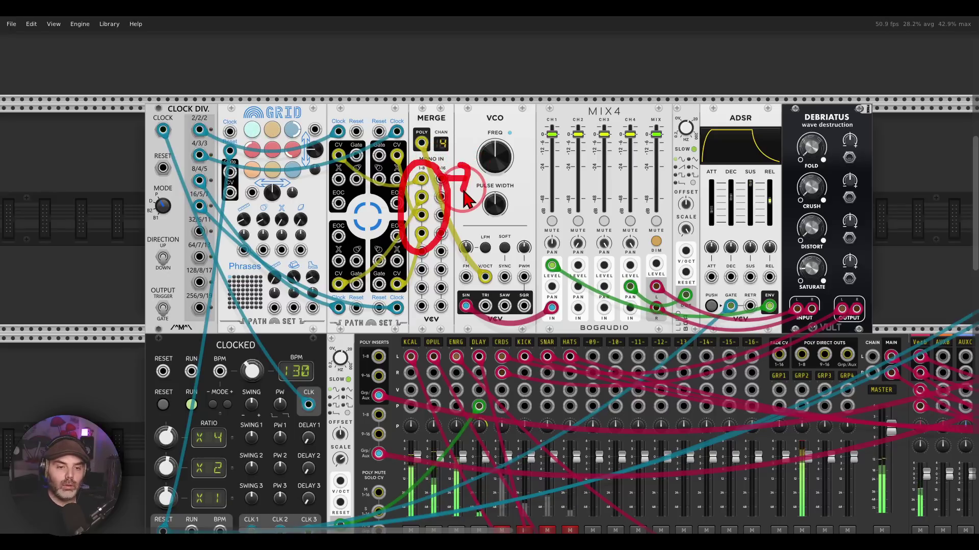
{"action": "left_click_drag", "start_coordinate": [867, 97], "coordinate": [869, 110]}
{"action": "left_click_drag", "start_coordinate": [540, 219], "coordinate": [557, 239]}
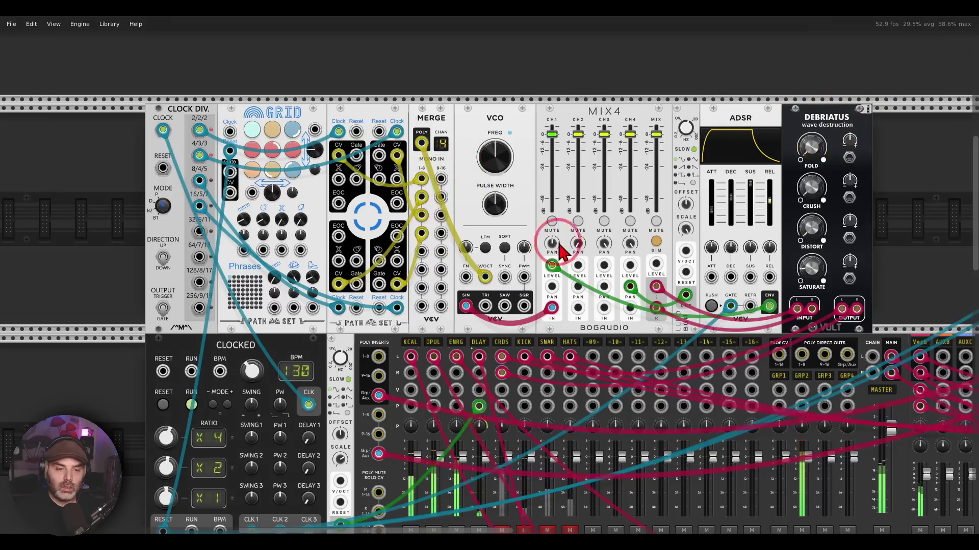
Step: Solo the CRDS channel on the MixMaster to hear the upper GRID patch alone, and release the solo
{"action": "scroll", "coordinate": [556, 245], "scroll_direction": "down", "scroll_amount": 5}
{"action": "left_click", "coordinate": [502, 353]}
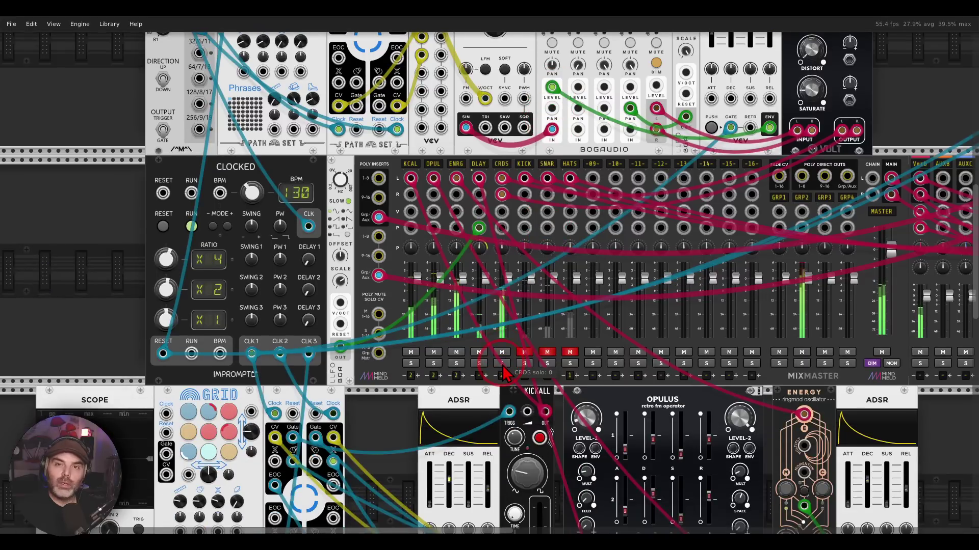
{"action": "left_click", "coordinate": [502, 364]}
{"action": "scroll", "coordinate": [520, 352], "scroll_direction": "up", "scroll_amount": 5}
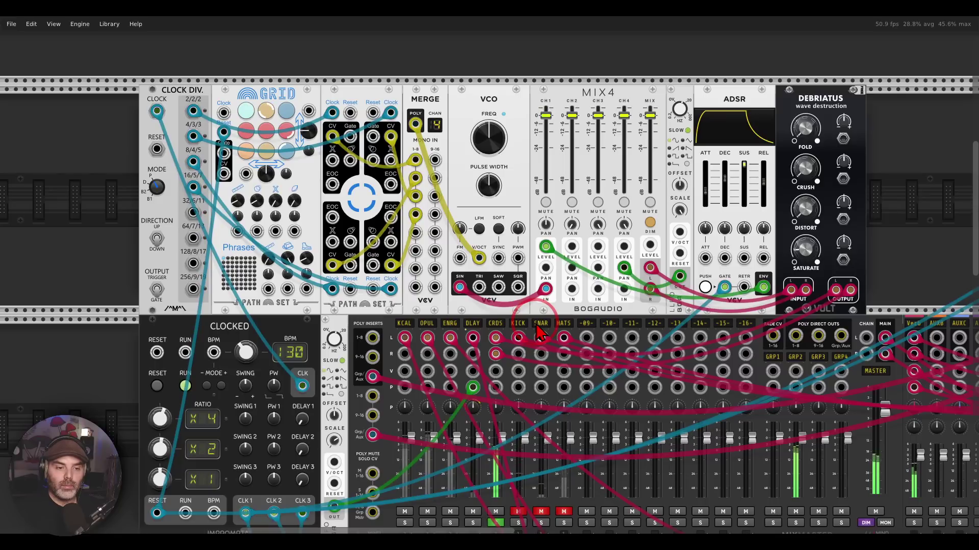
{"action": "left_click", "coordinate": [532, 326]}
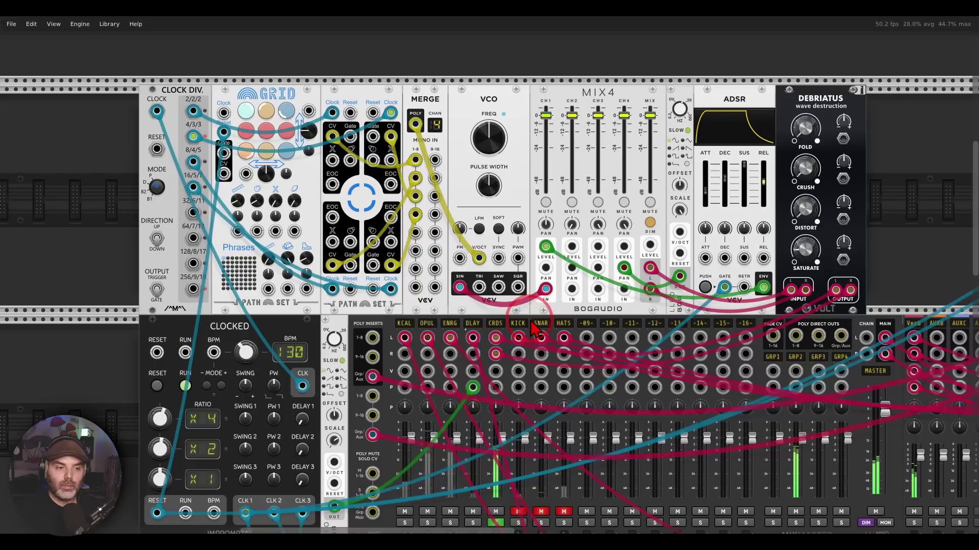
{"action": "scroll", "coordinate": [532, 336], "scroll_direction": "down", "scroll_amount": 5}
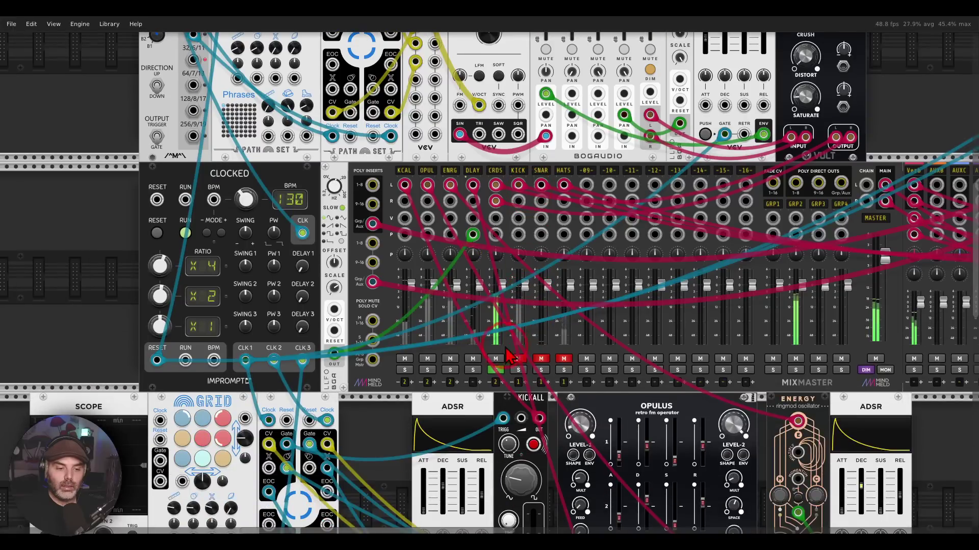
{"action": "left_click", "coordinate": [497, 372]}
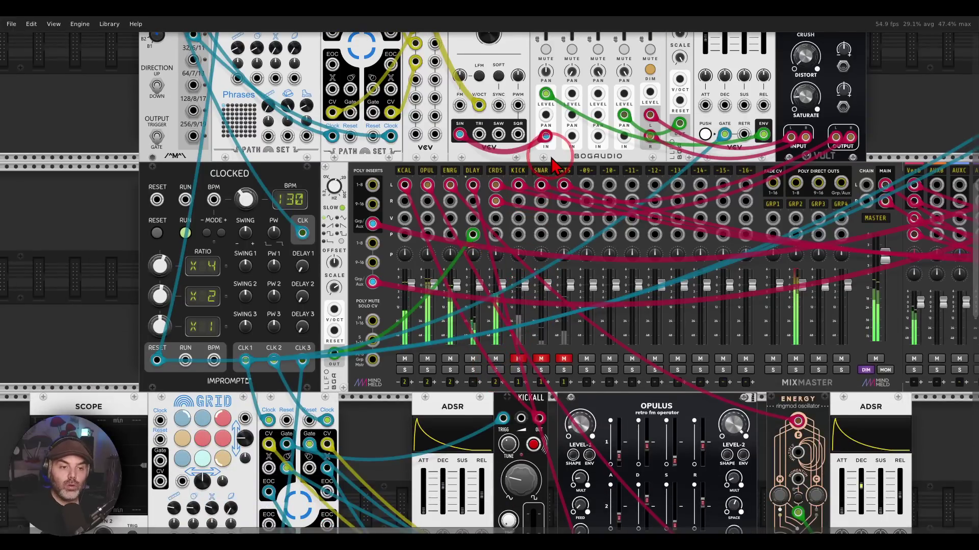
Step: Re-enable the bypassed Squinky Labs compressor beside the zOù MAï sequencer
{"action": "left_click_drag", "start_coordinate": [556, 166], "coordinate": [543, 339]}
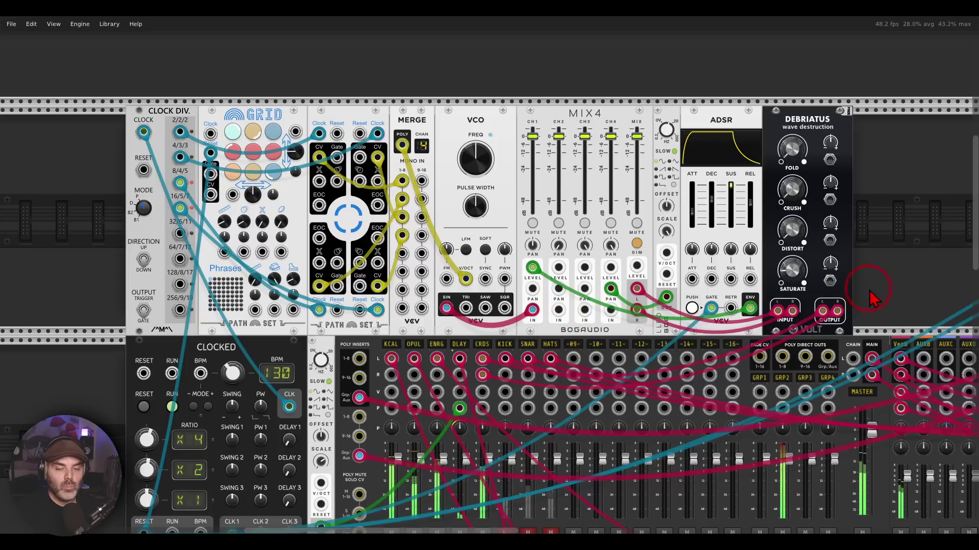
{"action": "left_click_drag", "start_coordinate": [898, 299], "coordinate": [46, 326]}
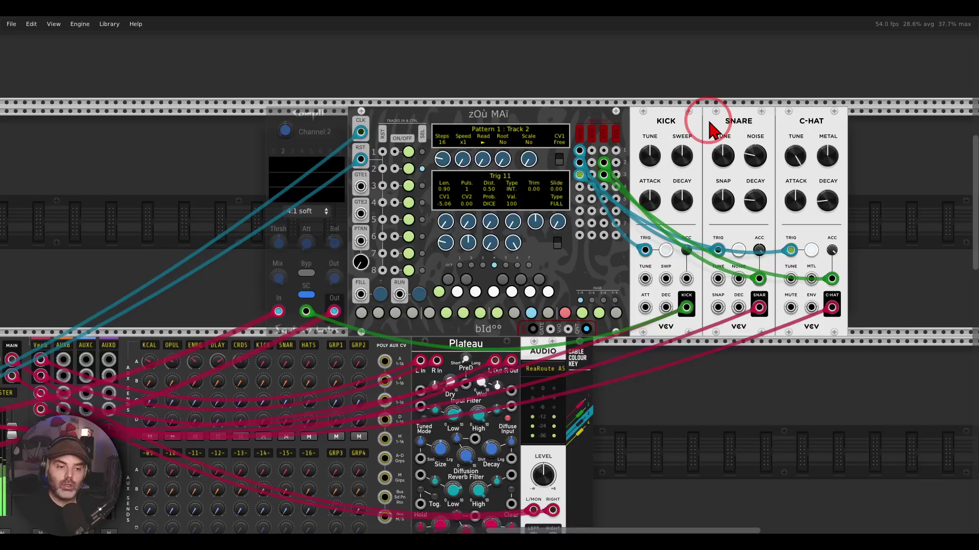
{"action": "scroll", "coordinate": [306, 208], "scroll_direction": "left", "scroll_amount": 2}
{"action": "scroll", "coordinate": [306, 208], "scroll_direction": "up", "scroll_amount": 1}
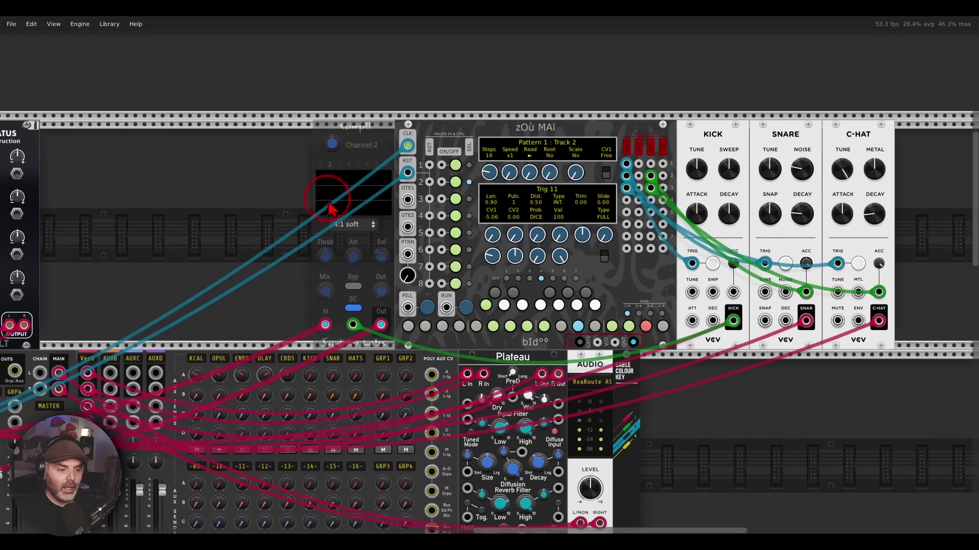
{"action": "key", "text": "ctrl+e"}
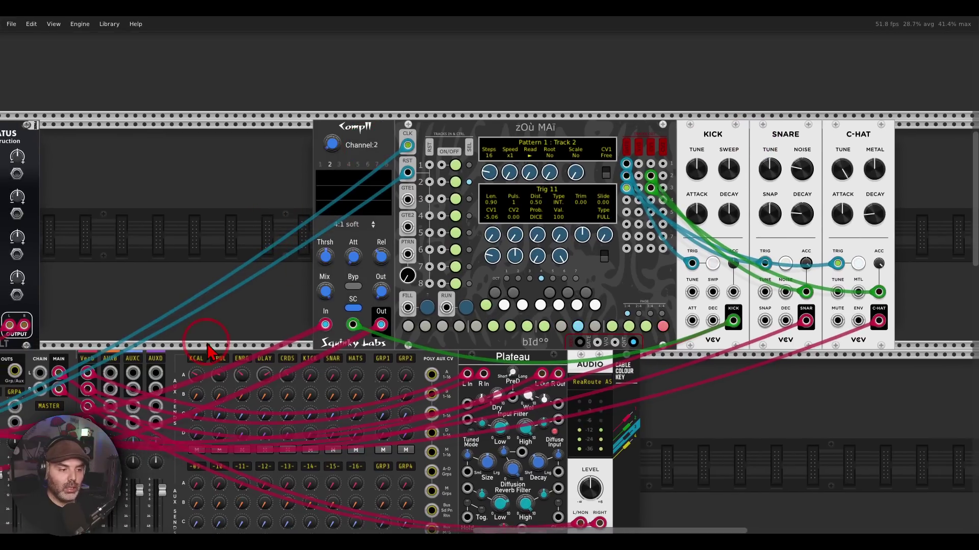
Step: Unmute the KICK, SNAR and HATS channels on the MixMaster
{"action": "scroll", "coordinate": [209, 351], "scroll_direction": "down", "scroll_amount": 5}
{"action": "scroll", "coordinate": [209, 351], "scroll_direction": "left", "scroll_amount": 10}
{"action": "left_click", "coordinate": [387, 346]}
{"action": "left_click", "coordinate": [365, 346]}
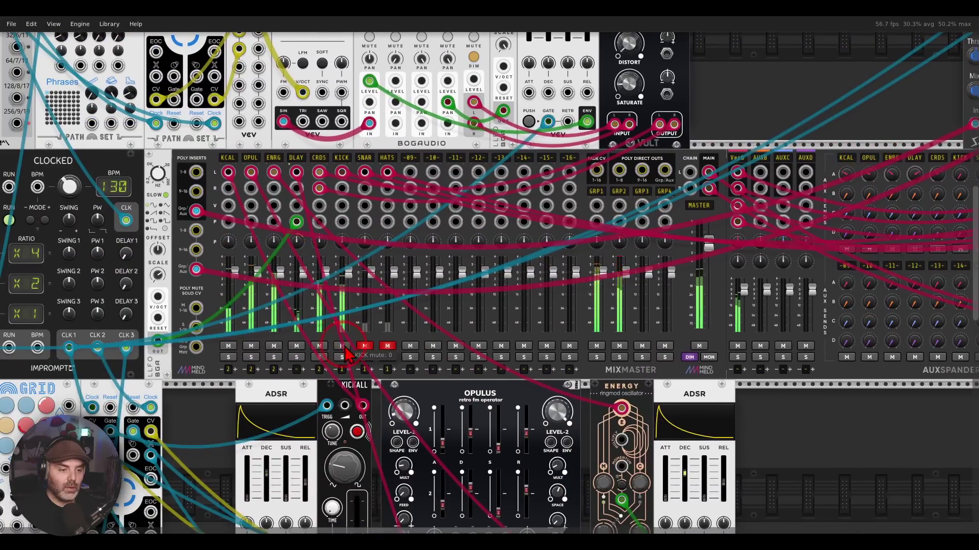
{"action": "left_click", "coordinate": [364, 346]}
{"action": "left_click", "coordinate": [387, 347]}
Step: Move the compressor, zOù MAï, KICK, SNARE and C-HAT modules together into the row below the mixer, directly after the ADSR beside Energy
{"action": "scroll", "coordinate": [395, 355], "scroll_direction": "down", "scroll_amount": 4}
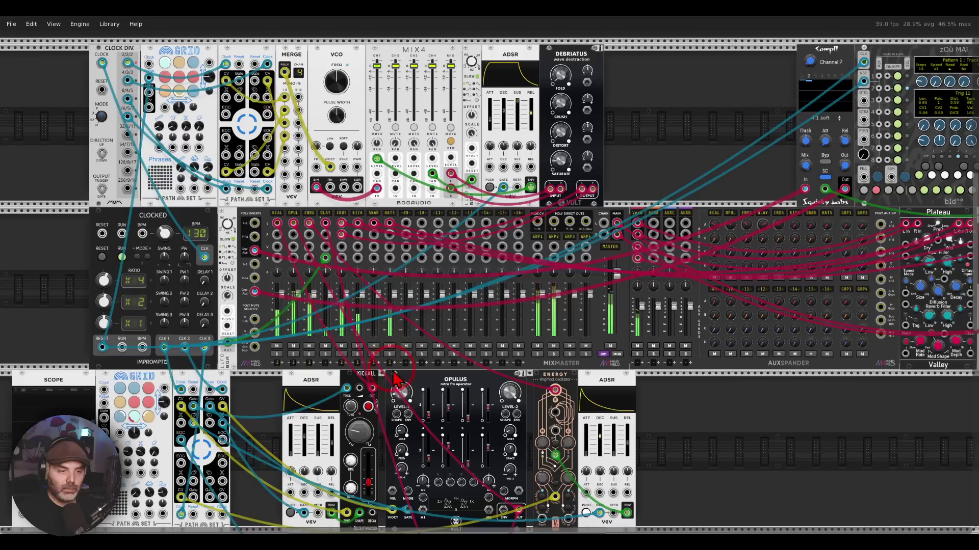
{"action": "scroll", "coordinate": [553, 366], "scroll_direction": "down", "scroll_amount": 2}
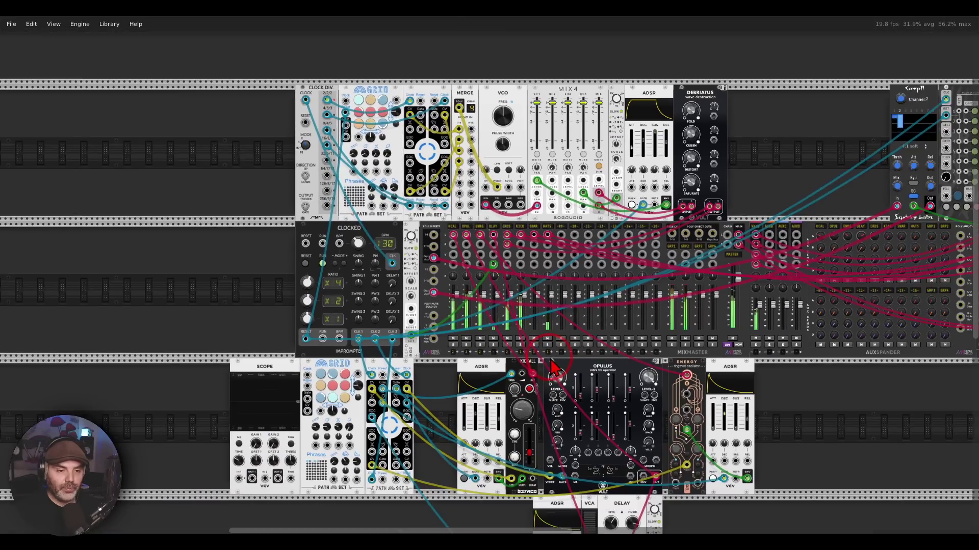
{"action": "scroll", "coordinate": [494, 359], "scroll_direction": "up", "scroll_amount": 1}
{"action": "left_click_drag", "start_coordinate": [494, 359], "coordinate": [437, 361]}
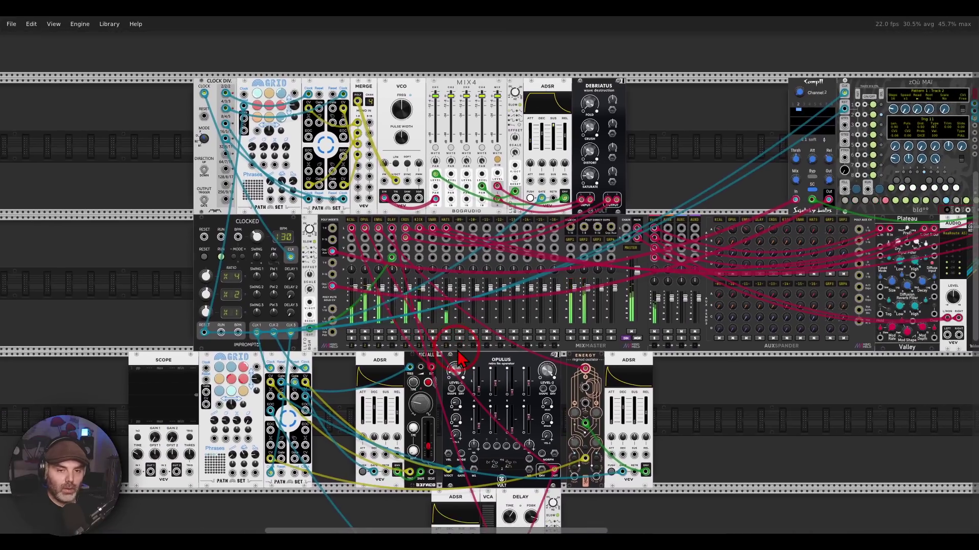
{"action": "scroll", "coordinate": [634, 398], "scroll_direction": "down", "scroll_amount": 2}
{"action": "left_click_drag", "start_coordinate": [634, 398], "coordinate": [546, 389]}
{"action": "left_click_drag", "start_coordinate": [574, 186], "coordinate": [887, 107]}
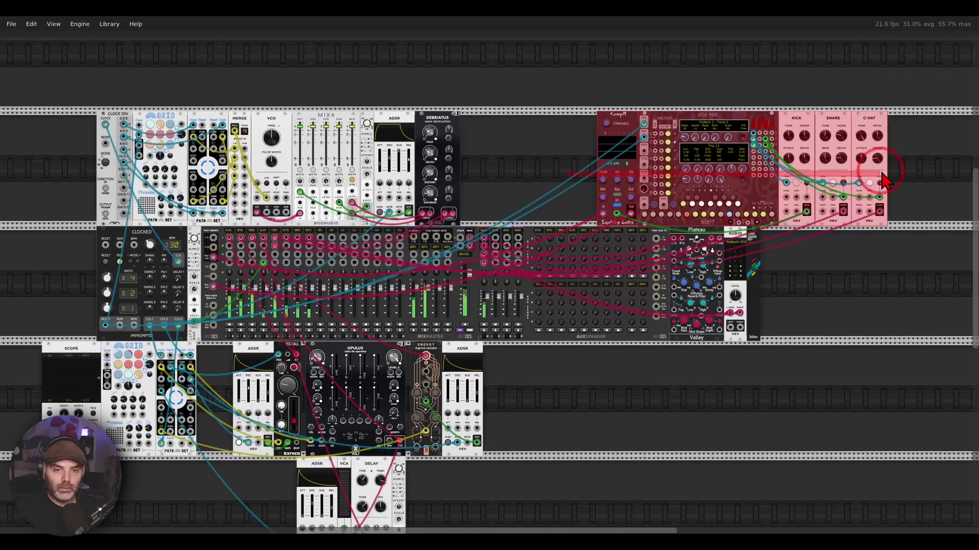
{"action": "left_click_drag", "start_coordinate": [838, 156], "coordinate": [724, 388]}
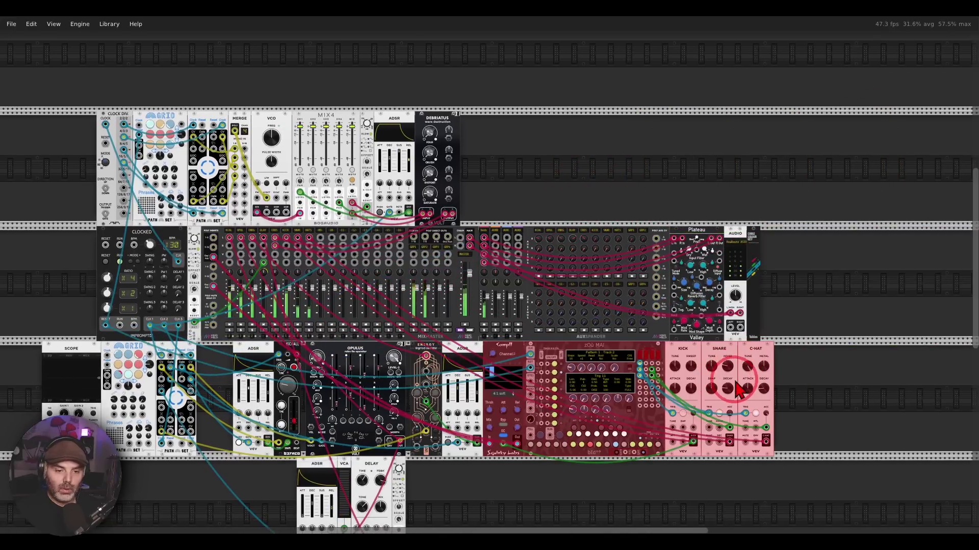
{"action": "left_click", "coordinate": [564, 191]}
{"action": "left_click_drag", "start_coordinate": [564, 191], "coordinate": [660, 89]}
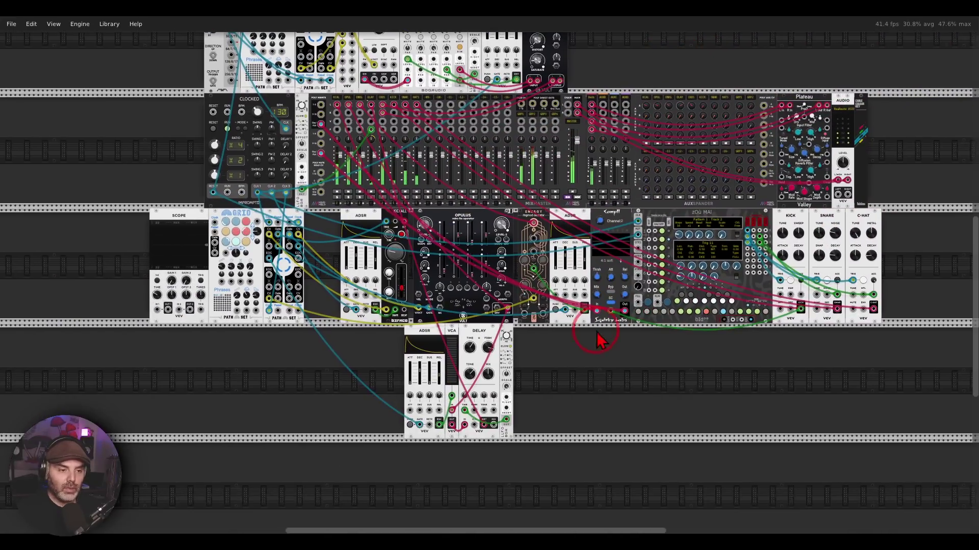
Step: Raise the Momentum M knob on the Energy ringmod oscillator to about 0.966
{"action": "left_click_drag", "start_coordinate": [599, 339], "coordinate": [679, 362]}
{"action": "scroll", "coordinate": [459, 367], "scroll_direction": "up", "scroll_amount": 5}
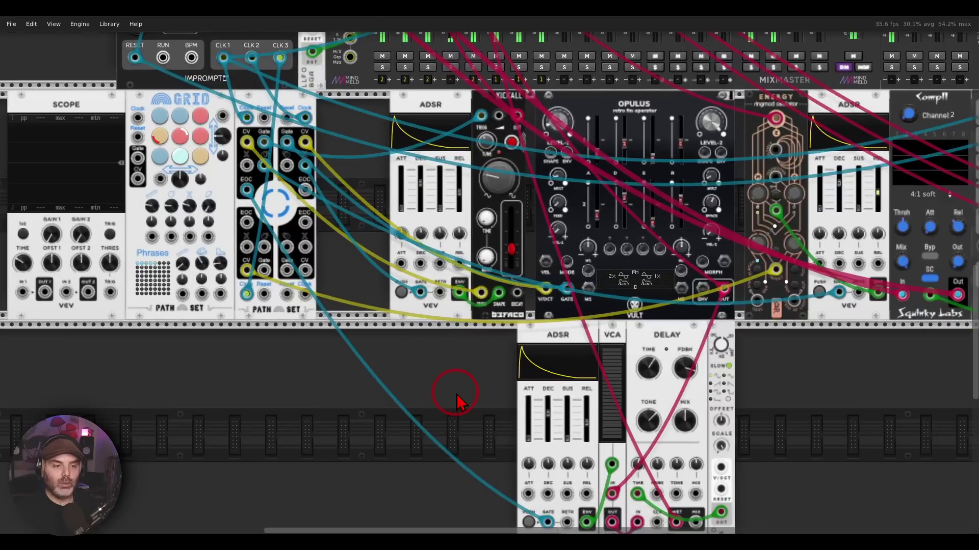
{"action": "left_click_drag", "start_coordinate": [458, 403], "coordinate": [514, 470]}
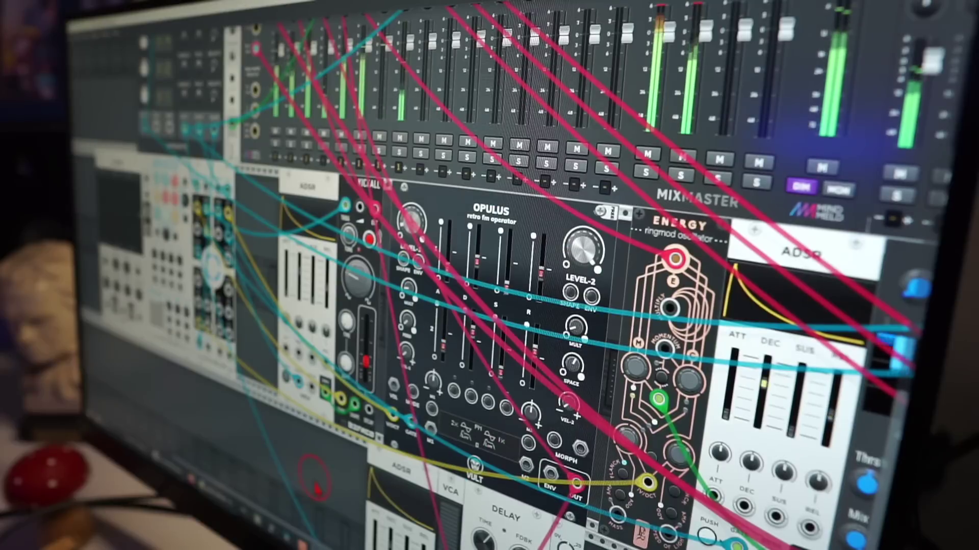
{"action": "left_click_drag", "start_coordinate": [336, 492], "coordinate": [264, 395]}
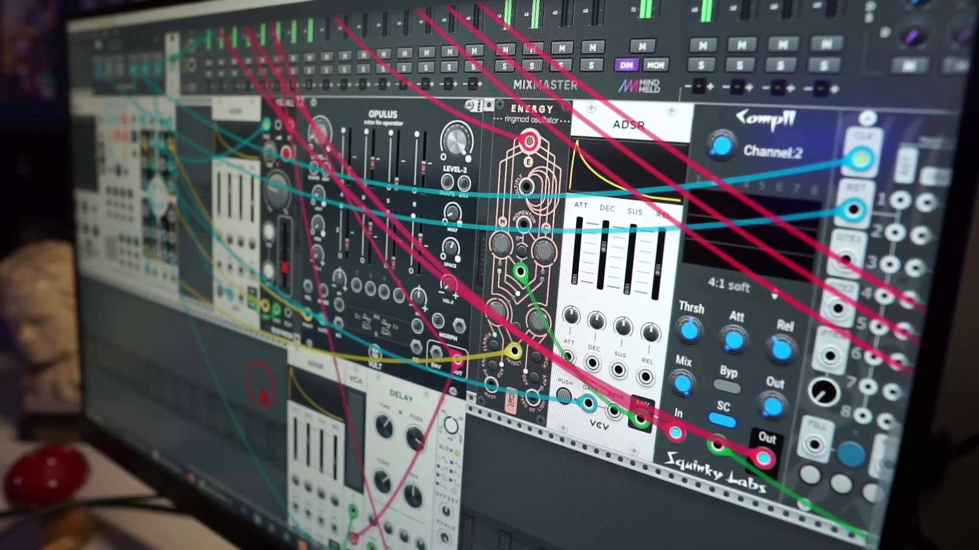
{"action": "mouse_move", "coordinate": [321, 132]}
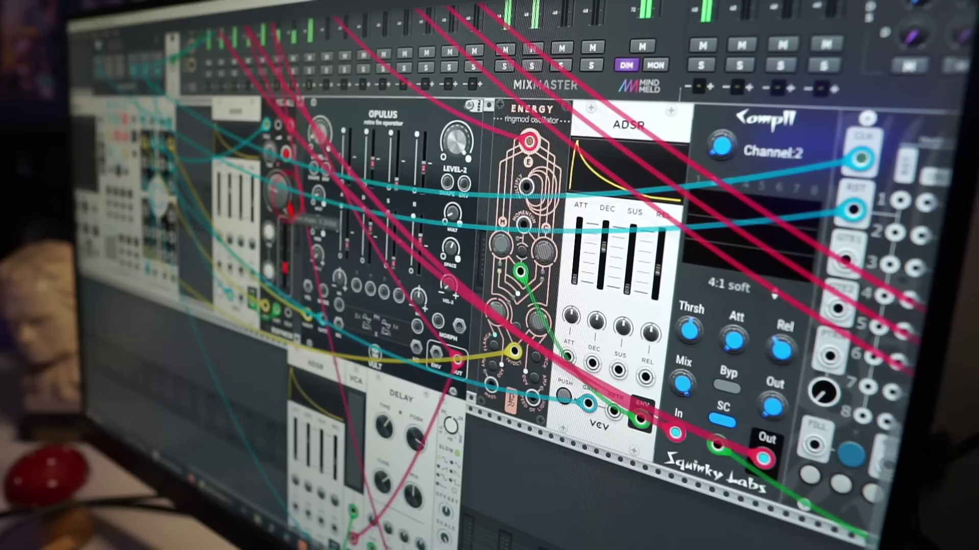
{"action": "left_click_drag", "start_coordinate": [545, 474], "coordinate": [424, 403]}
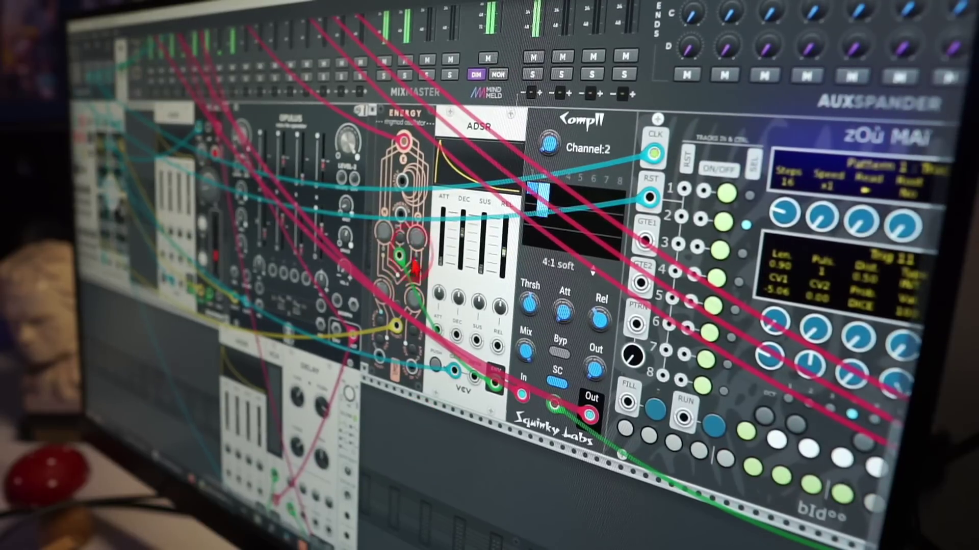
{"action": "left_click", "coordinate": [399, 58]}
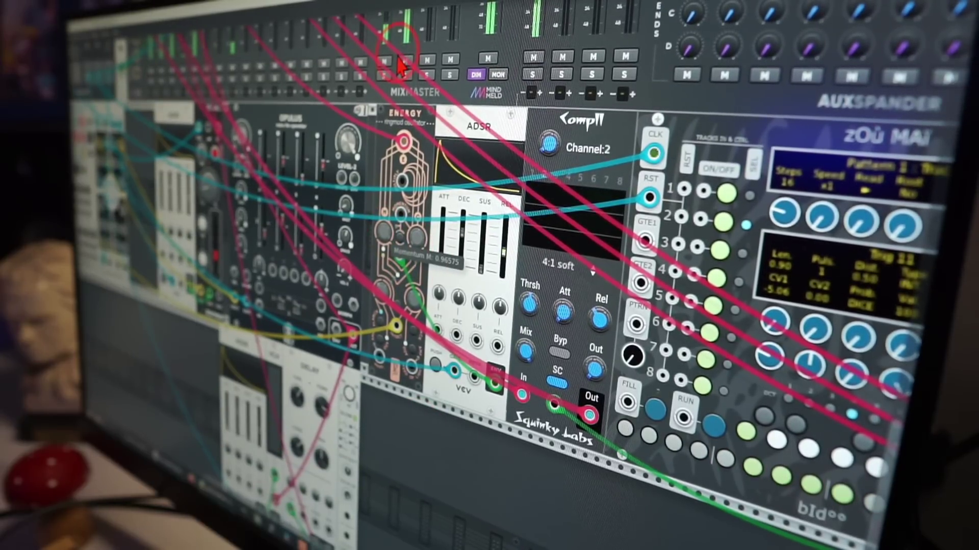
{"action": "left_click", "coordinate": [376, 305]}
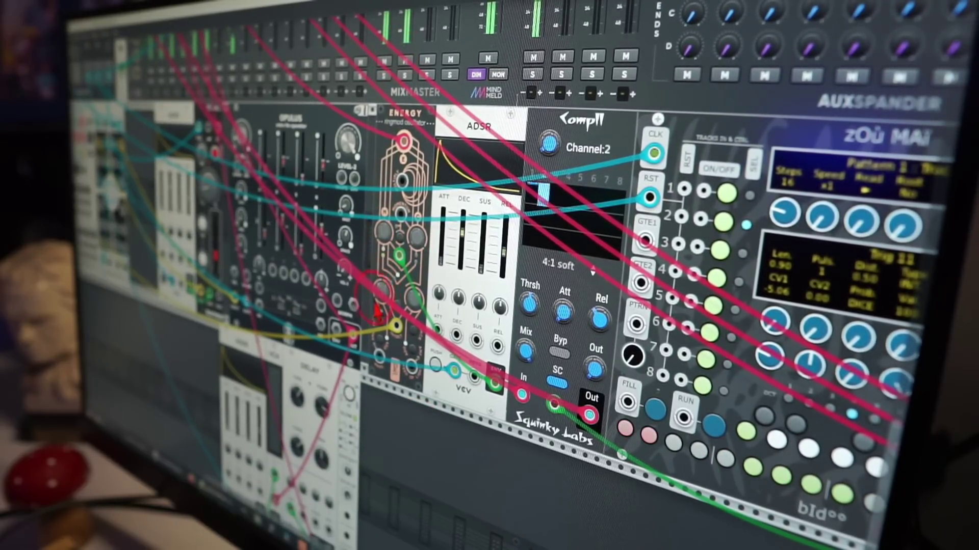